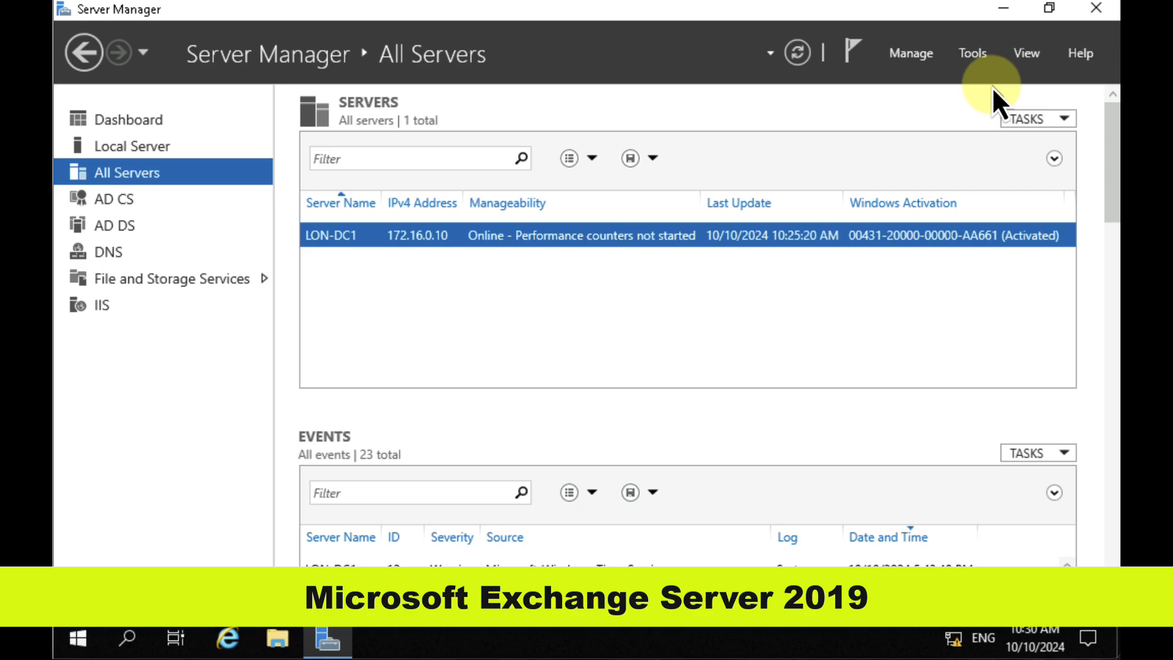
Step: Open Active Directory Users and Computers and review the general properties of the IT user located just above Kasey's entry
{"action": "left_click", "coordinate": [974, 57]}
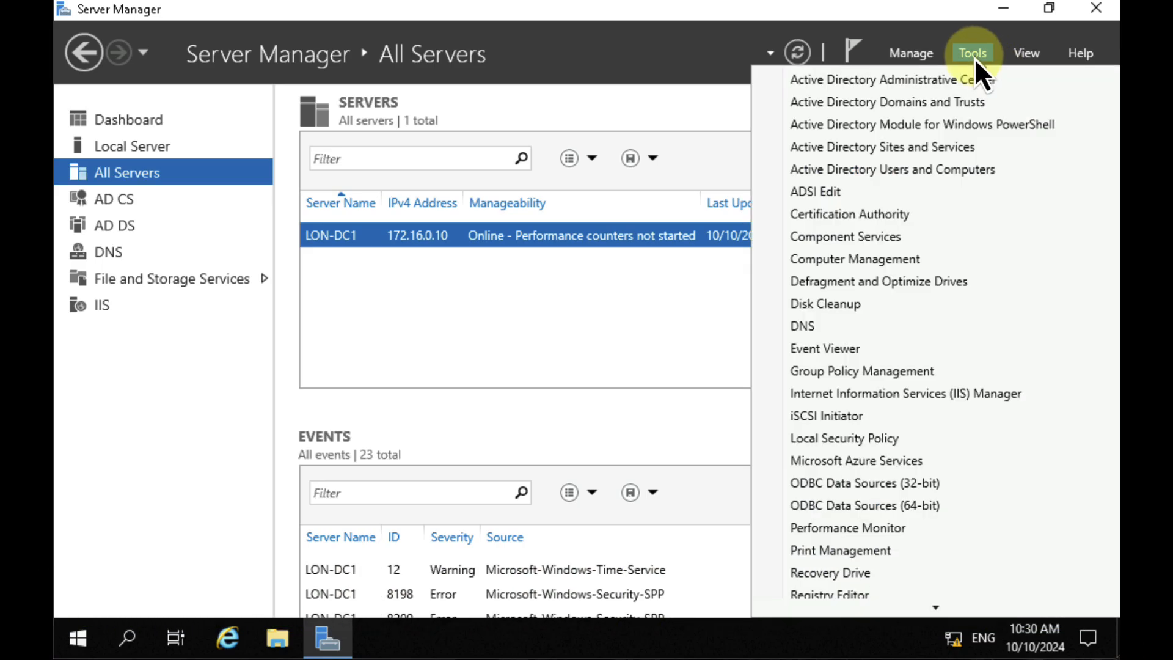
{"action": "left_click", "coordinate": [964, 169]}
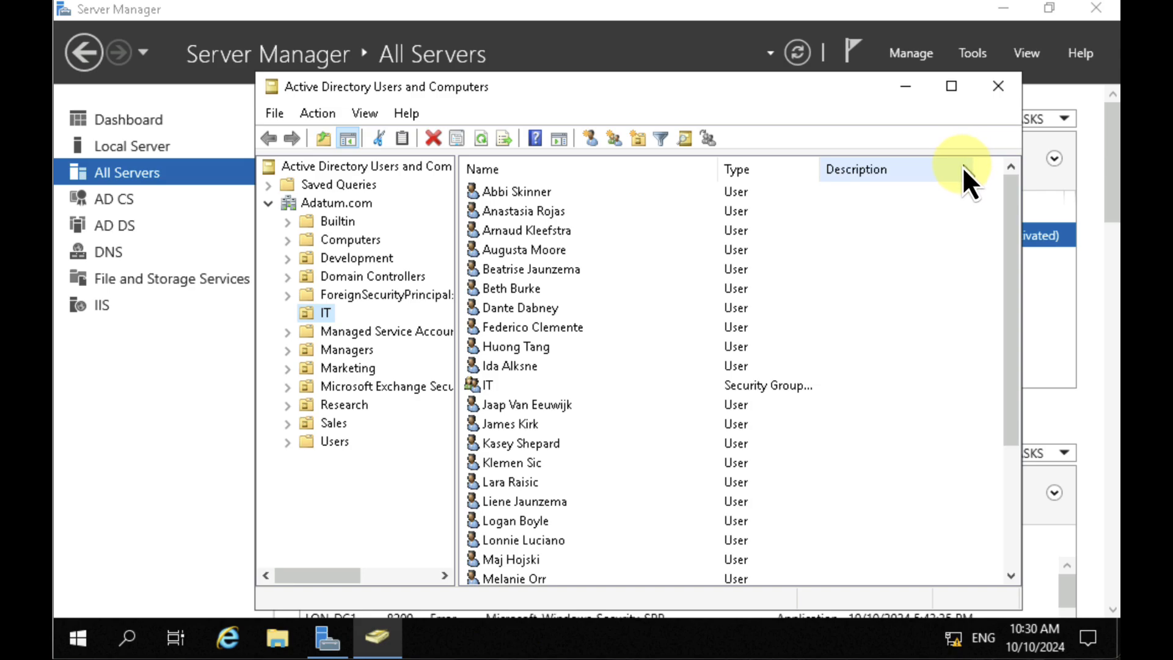
{"action": "left_click", "coordinate": [527, 421]}
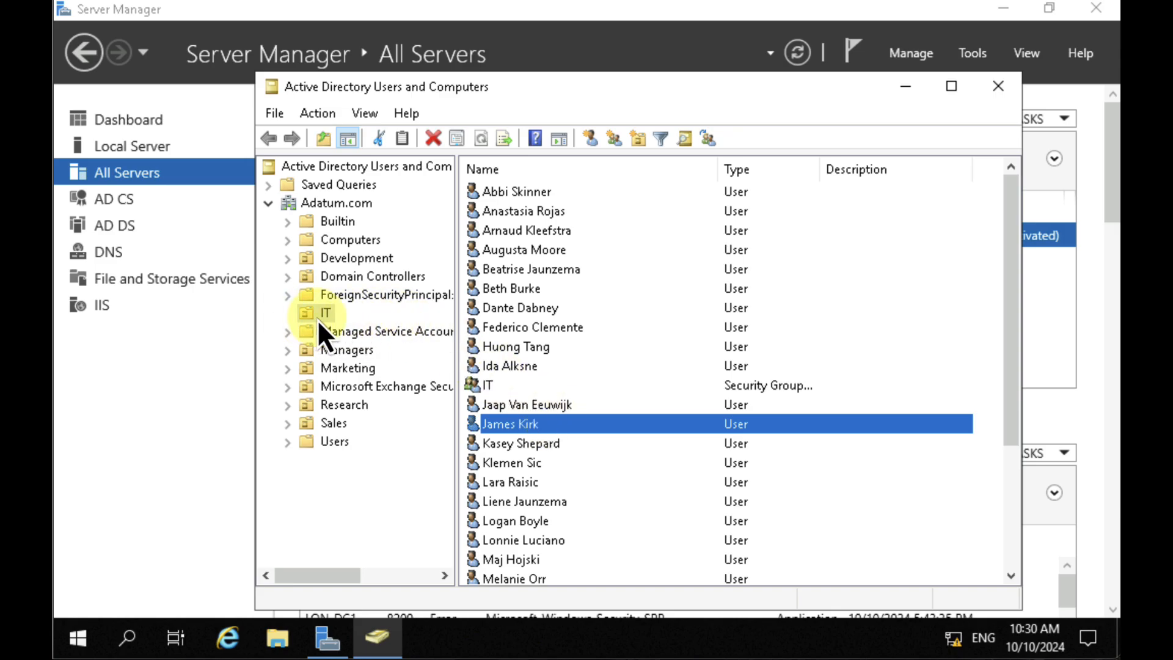
{"action": "double_click", "coordinate": [550, 426]}
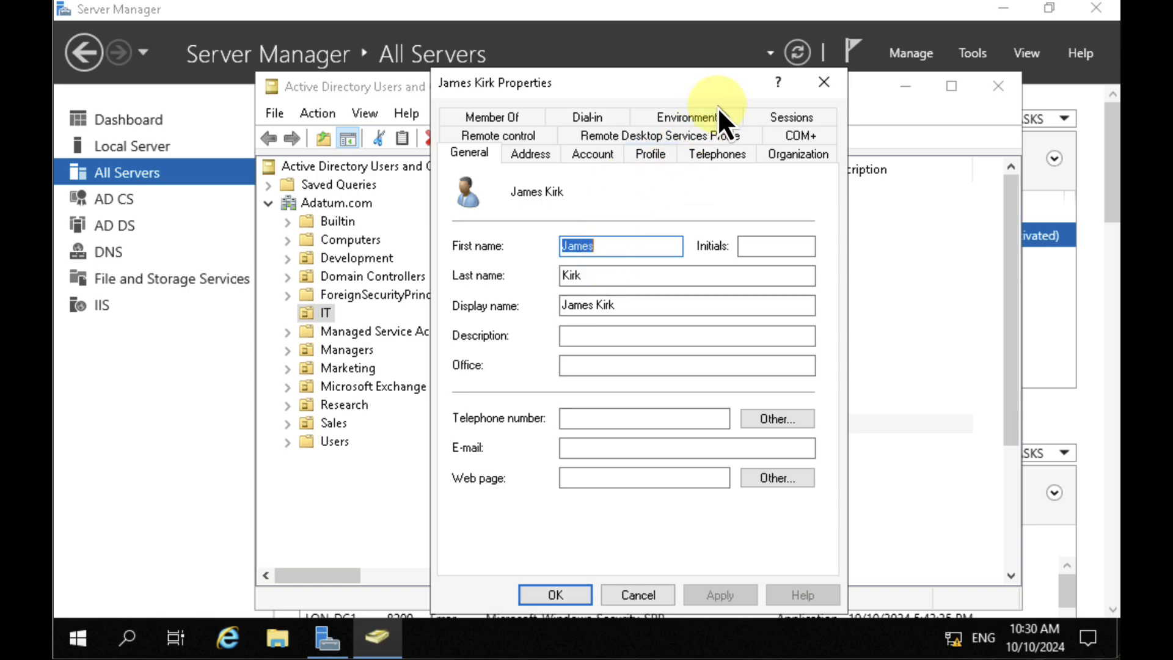
{"action": "left_click_drag", "start_coordinate": [641, 94], "coordinate": [627, 57]}
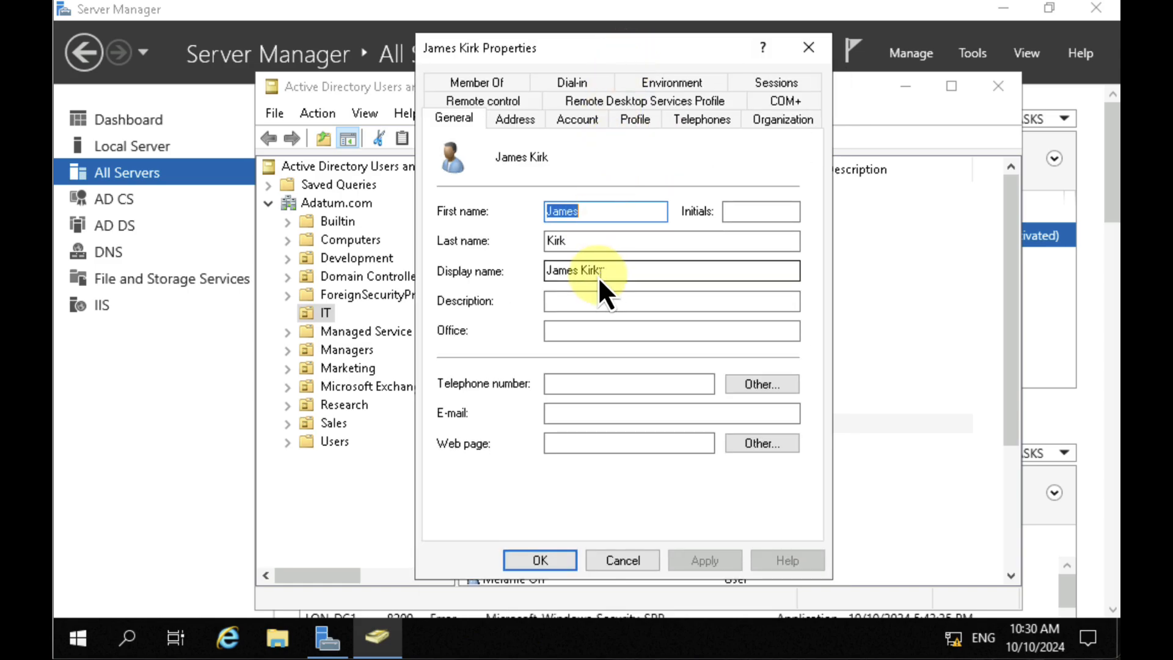
{"action": "left_click", "coordinate": [554, 555]}
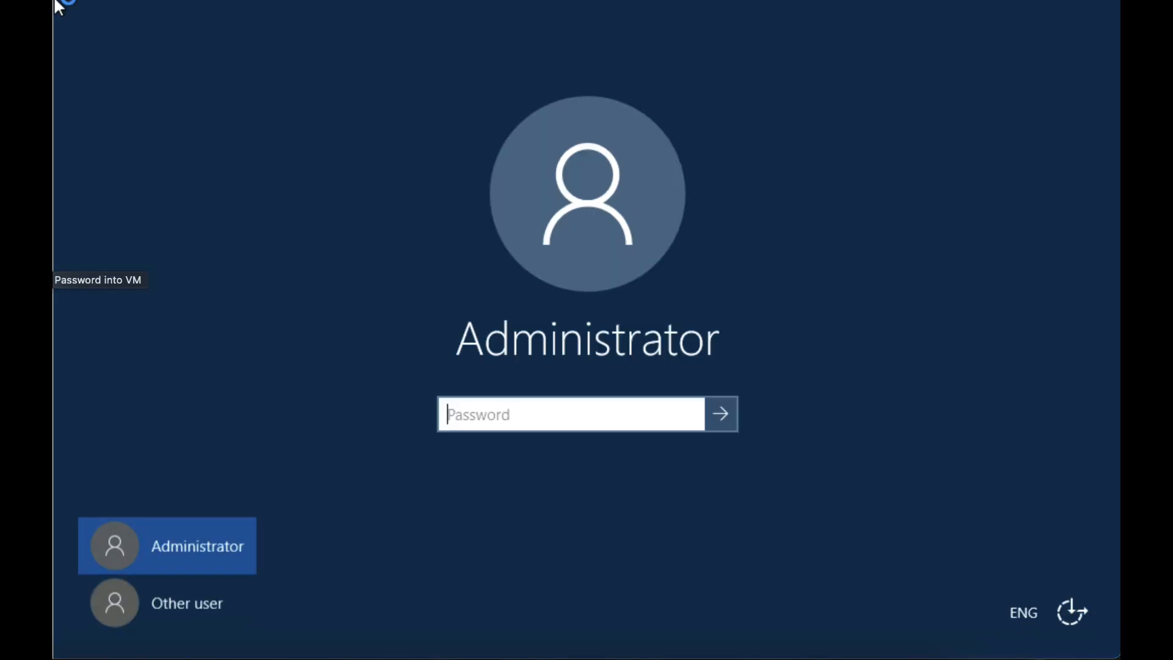
Step: Sign in to the Exchange server with the Administrator password, view the Microsoft Exchange Server 2019 programs, and bring up the Exchange admin center
{"action": "key", "text": "Return"}
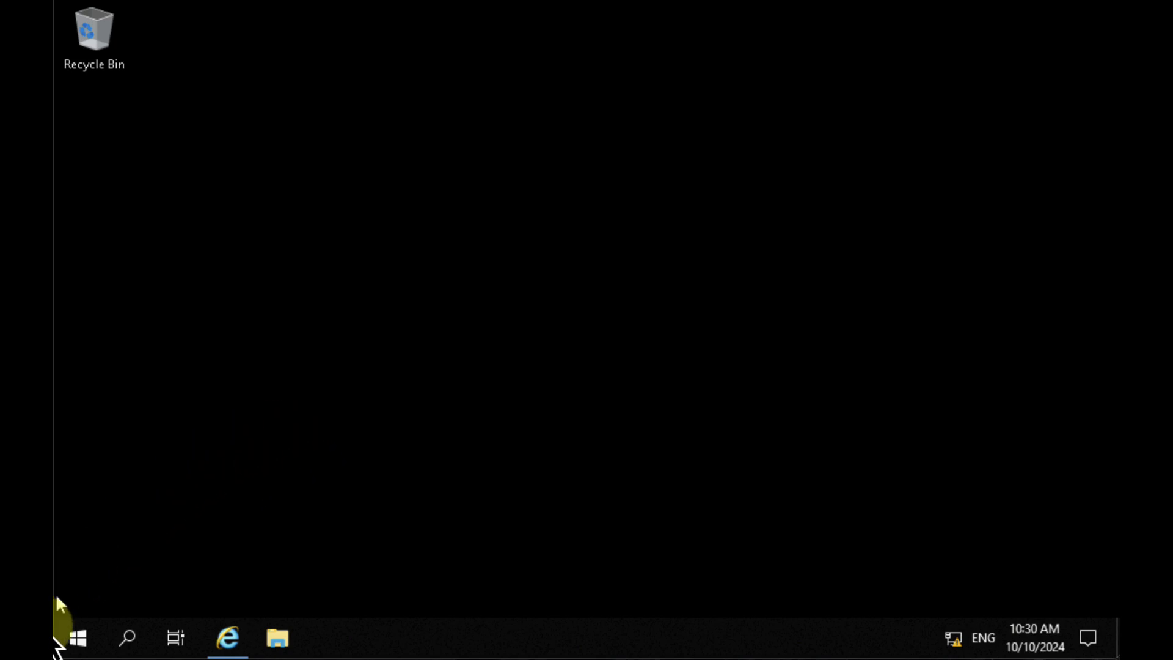
{"action": "left_click", "coordinate": [77, 638]}
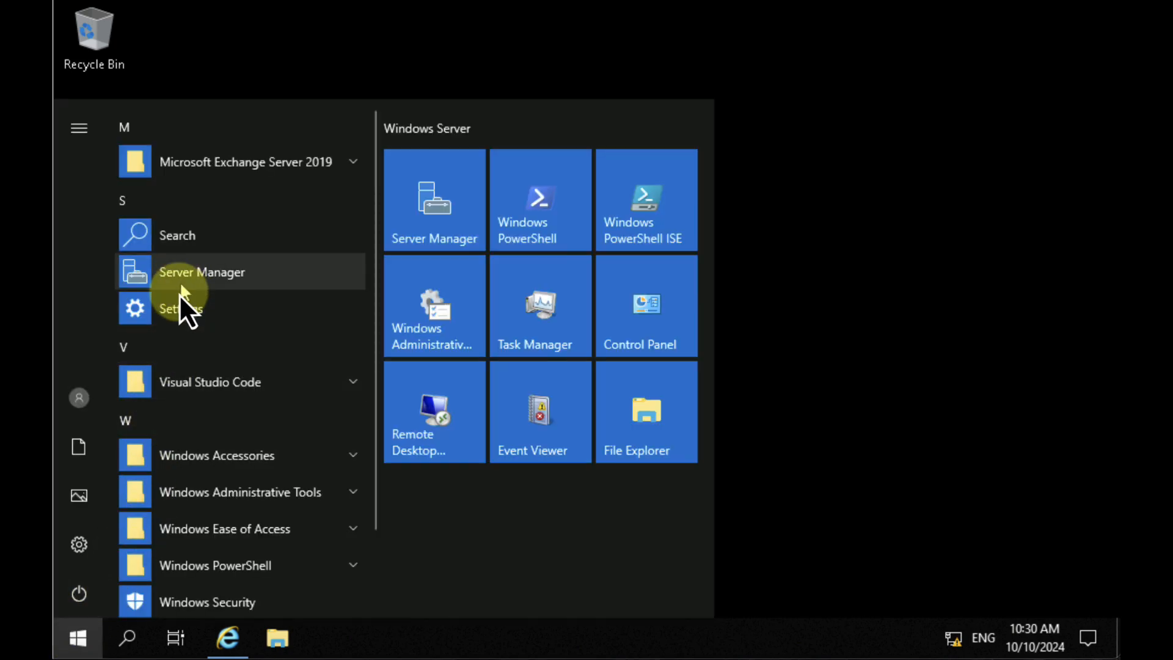
{"action": "left_click", "coordinate": [352, 161]}
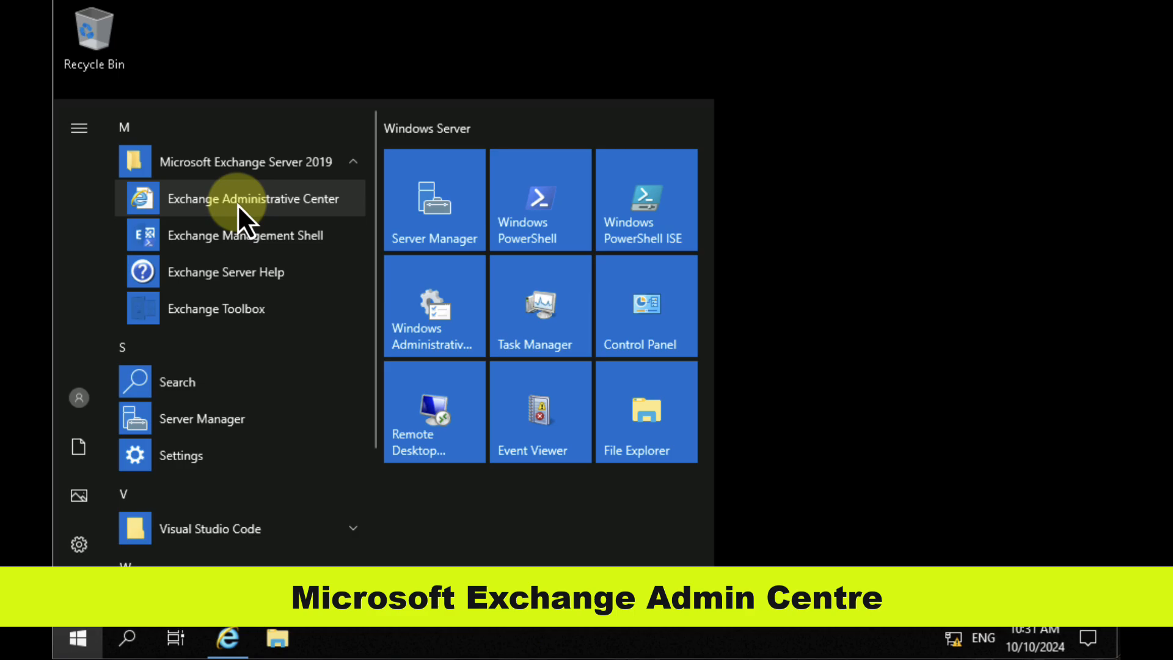
{"action": "left_click", "coordinate": [230, 638]}
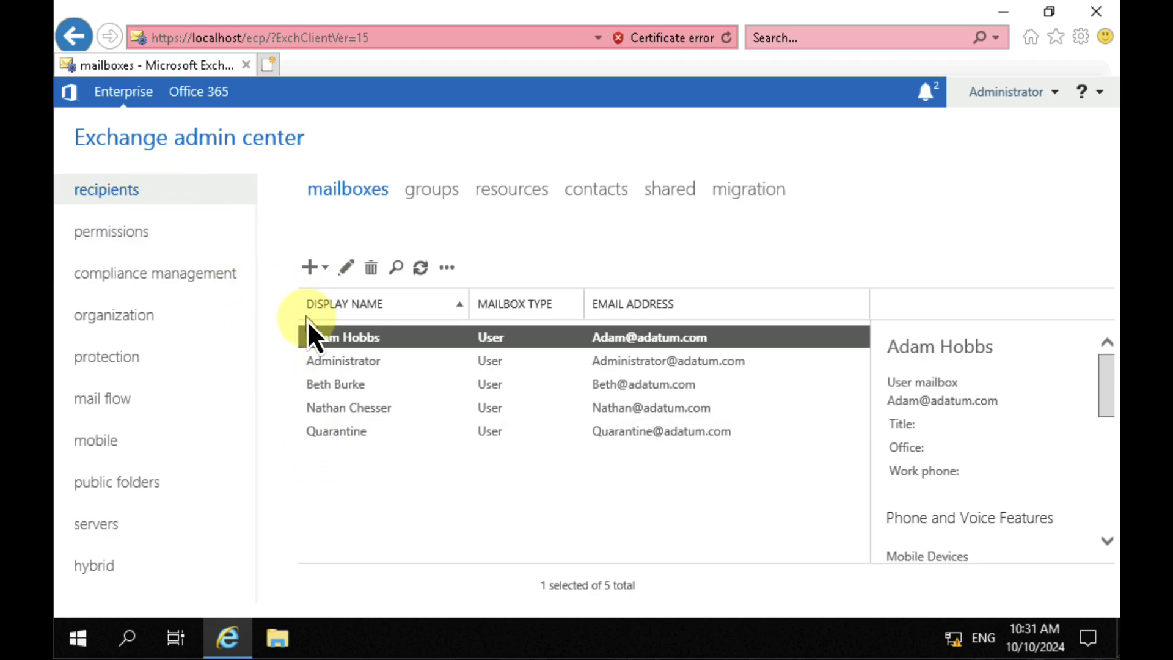
Step: Create a user mailbox for the existing IT user reviewed in Active Directory, entering the user's alias and saving it
{"action": "left_click", "coordinate": [325, 270]}
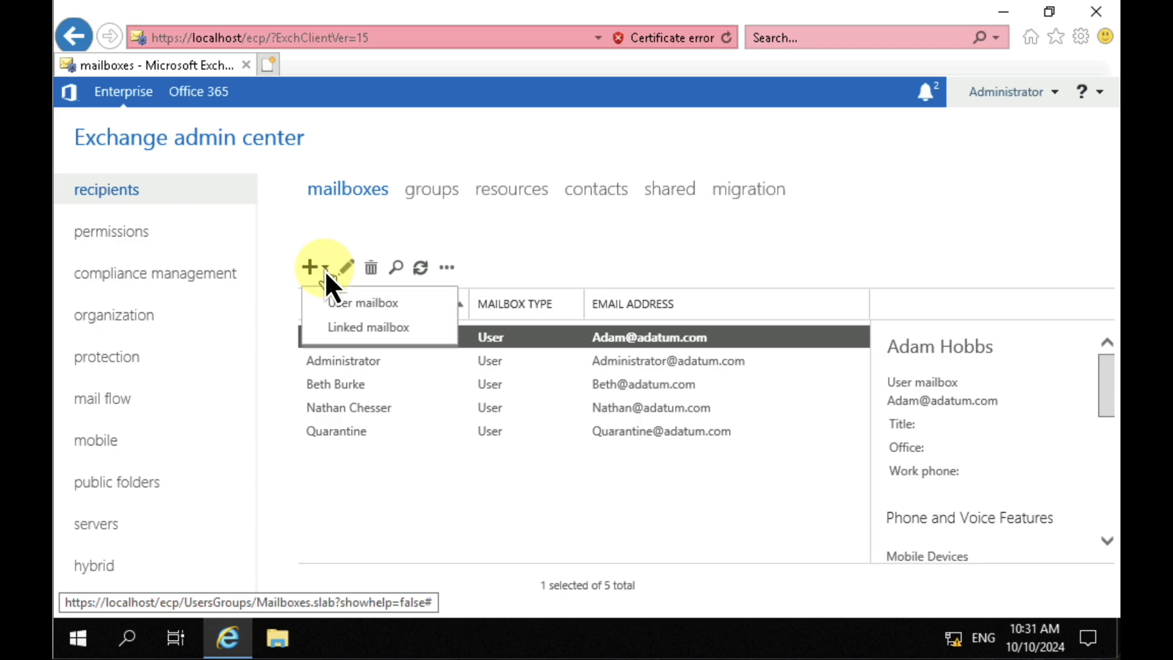
{"action": "left_click", "coordinate": [361, 304]}
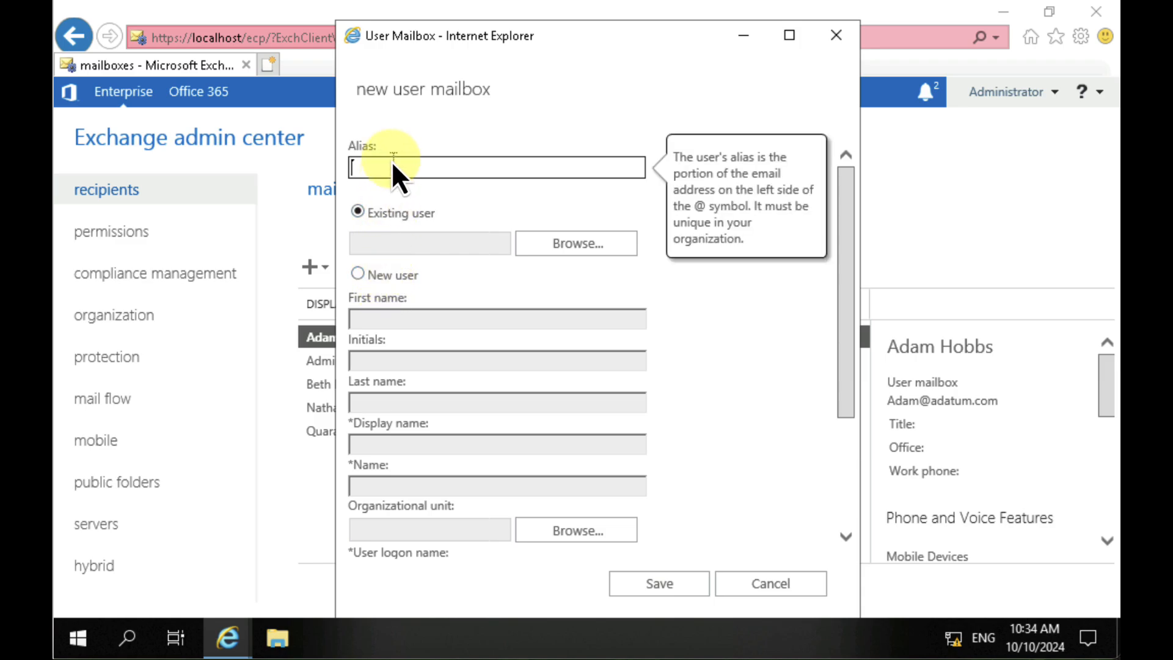
{"action": "type", "text": "Kirkj"}
{"action": "left_click", "coordinate": [573, 248]}
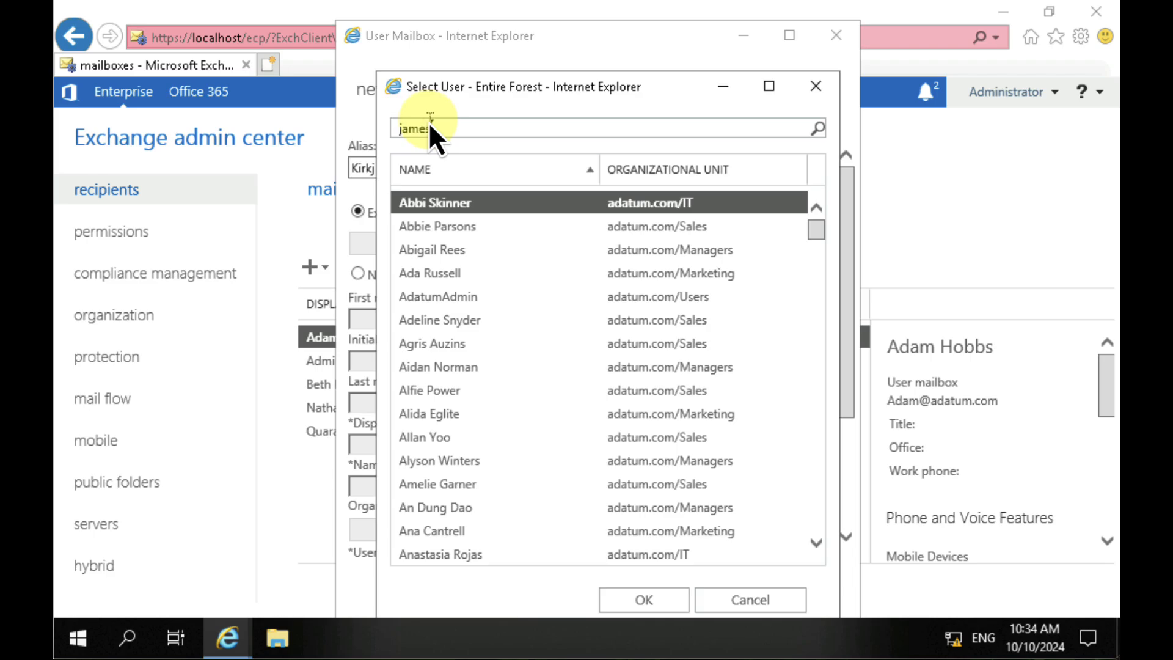
{"action": "key", "text": "Return"}
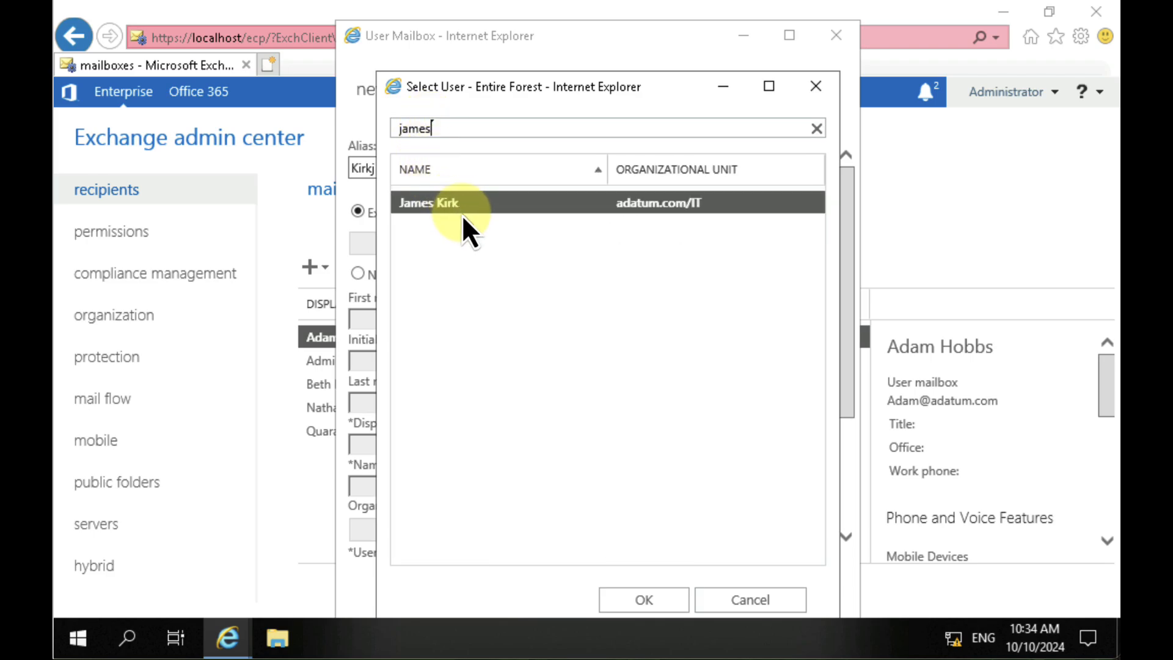
{"action": "left_click", "coordinate": [661, 592]}
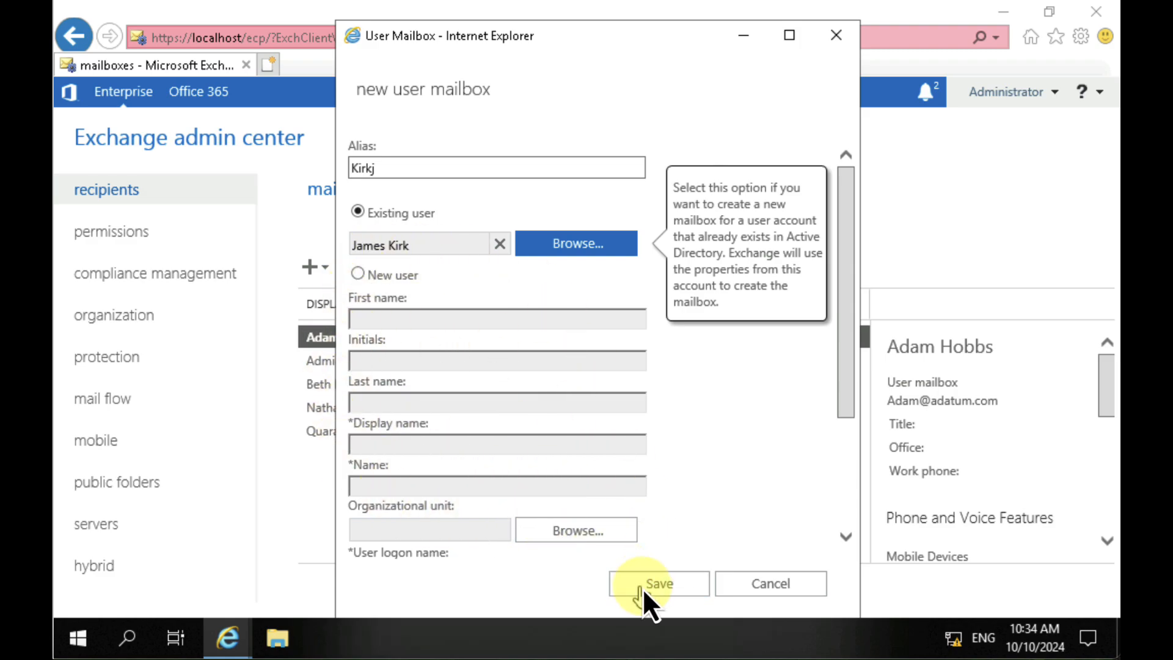
{"action": "left_click", "coordinate": [651, 588]}
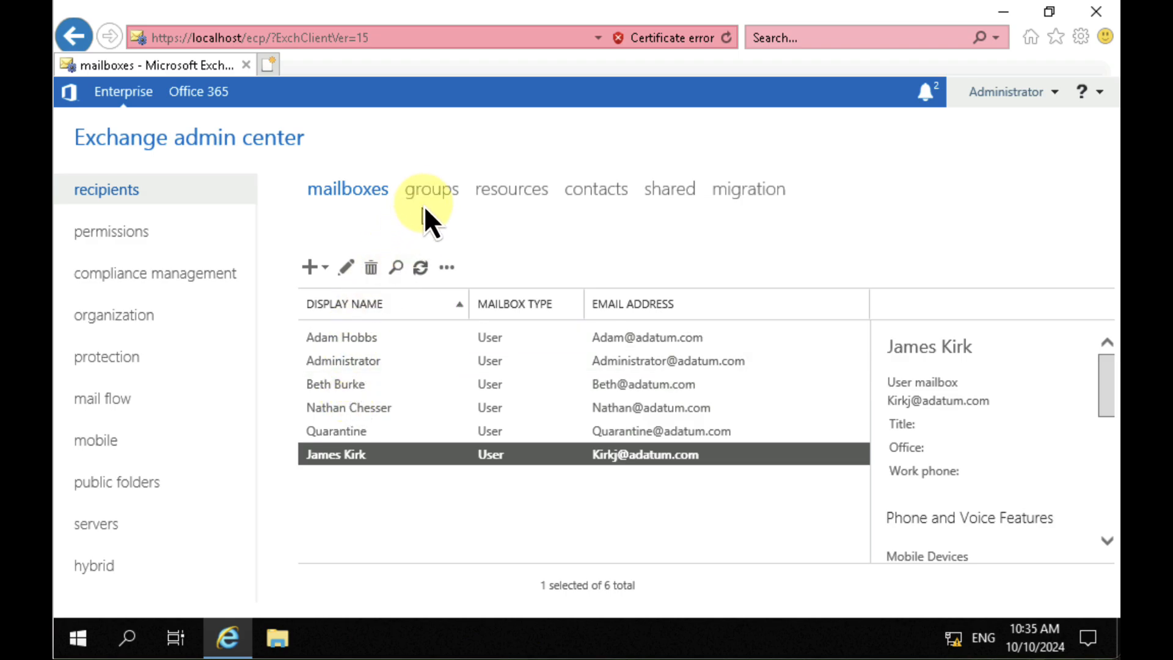
Step: Review the recipients' groups, resources, contacts, shared and migration pages, including the creation options they offer
{"action": "left_click", "coordinate": [441, 189]}
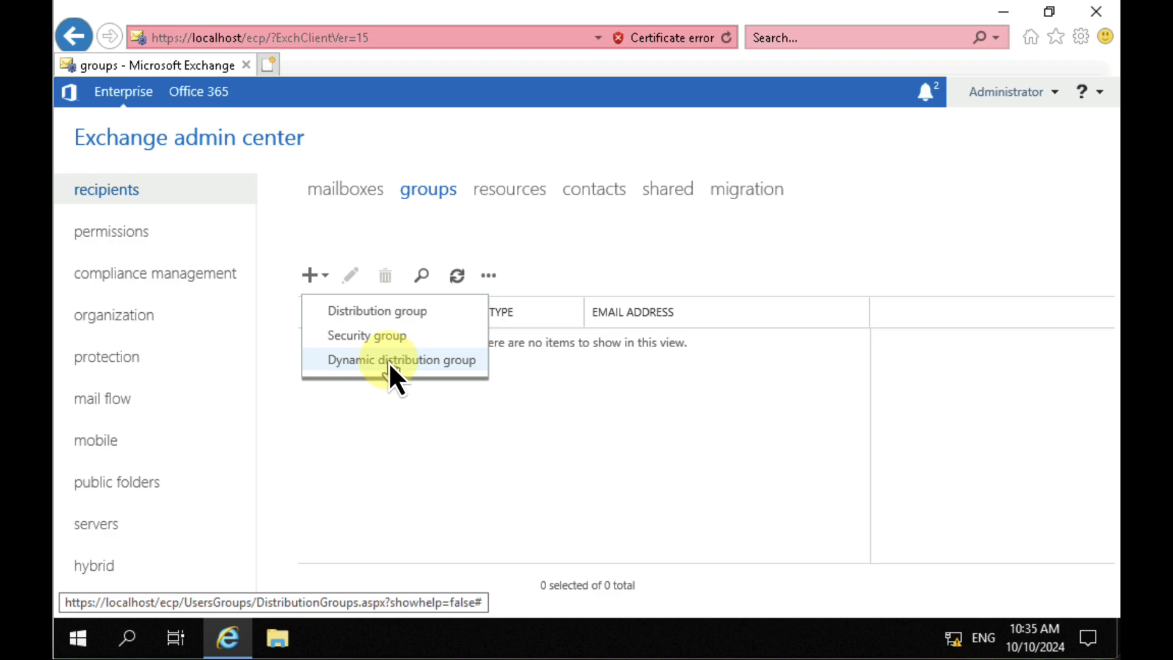
{"action": "left_click", "coordinate": [516, 192]}
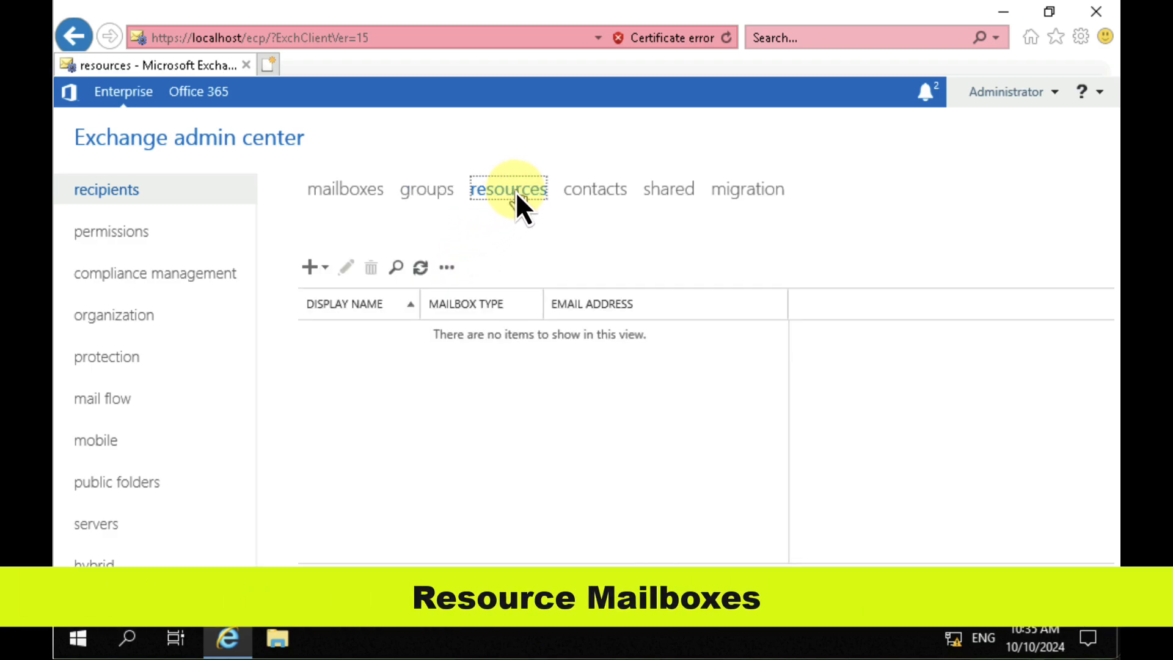
{"action": "left_click", "coordinate": [325, 269]}
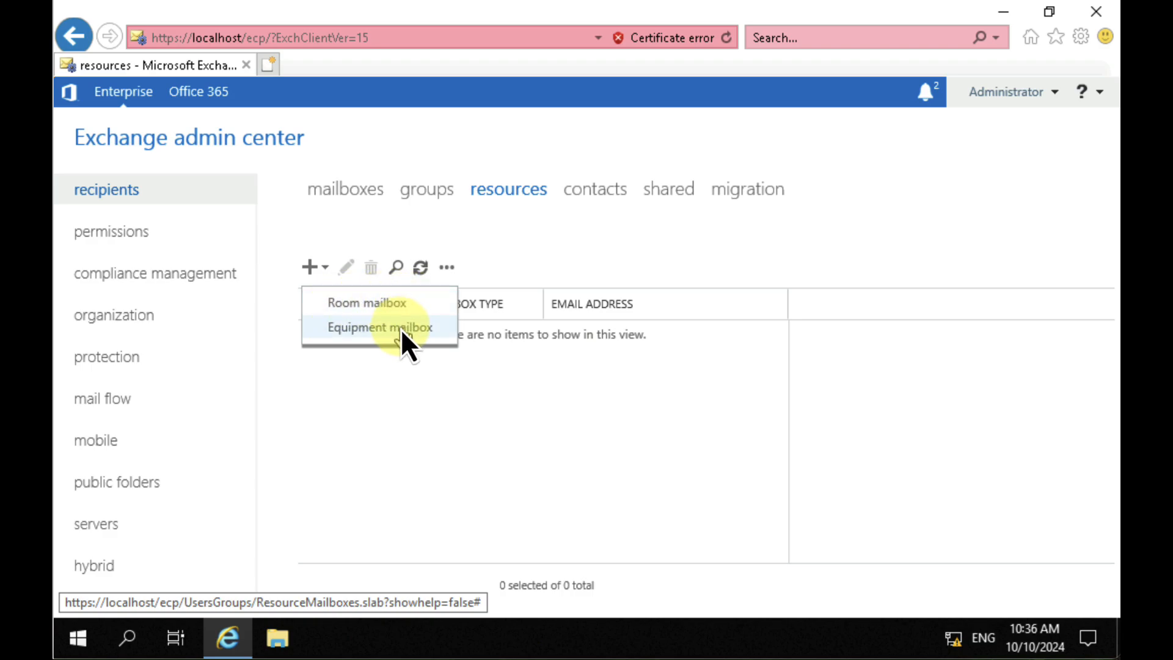
{"action": "left_click", "coordinate": [610, 190]}
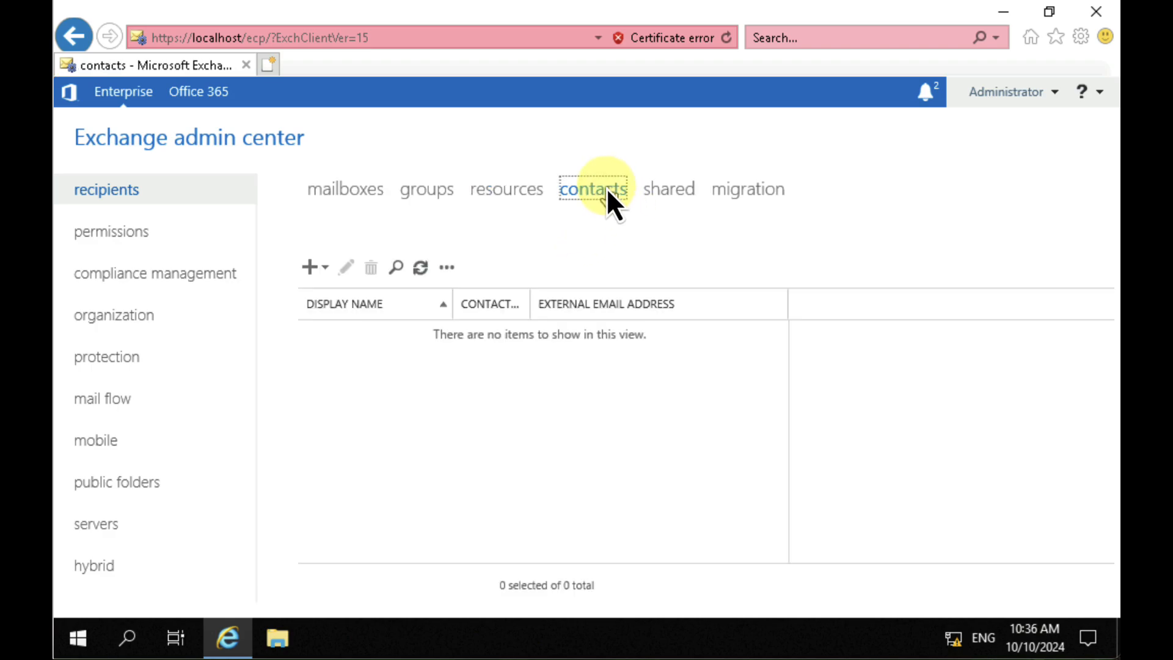
{"action": "left_click", "coordinate": [324, 266]}
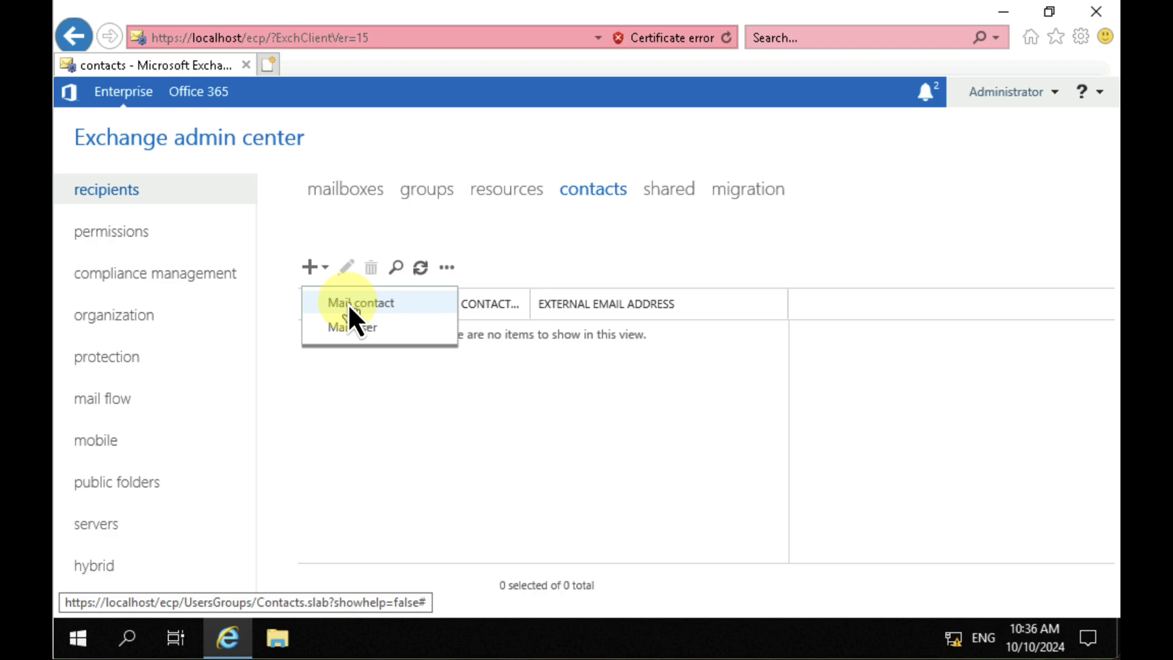
{"action": "left_click", "coordinate": [677, 188]}
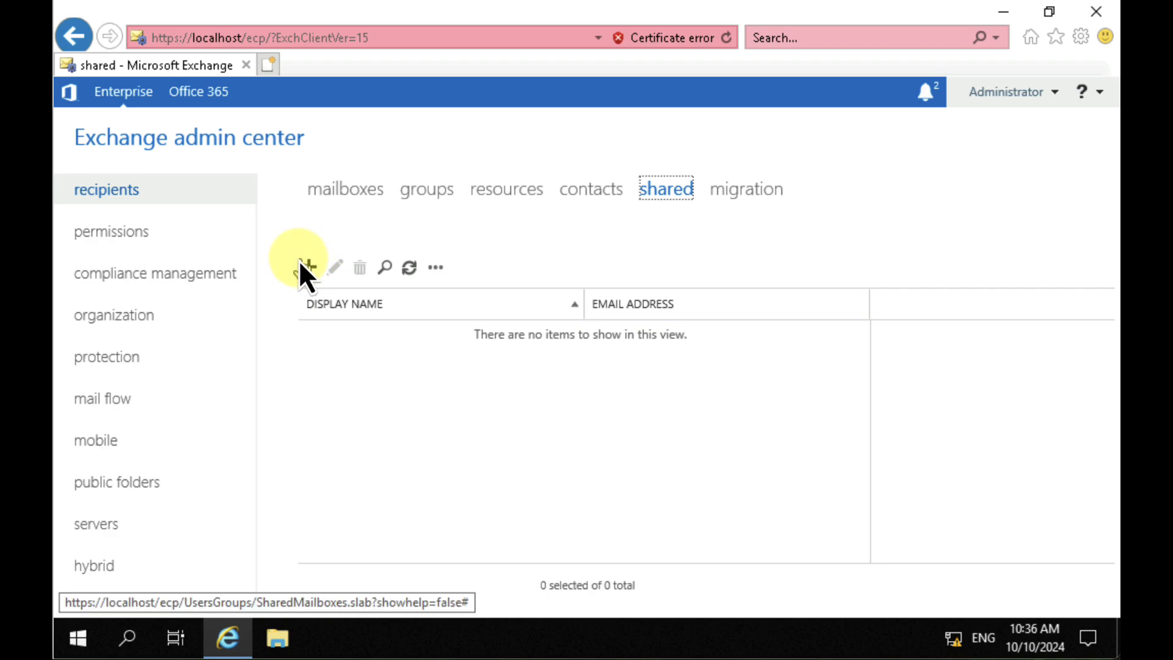
{"action": "left_click", "coordinate": [738, 191]}
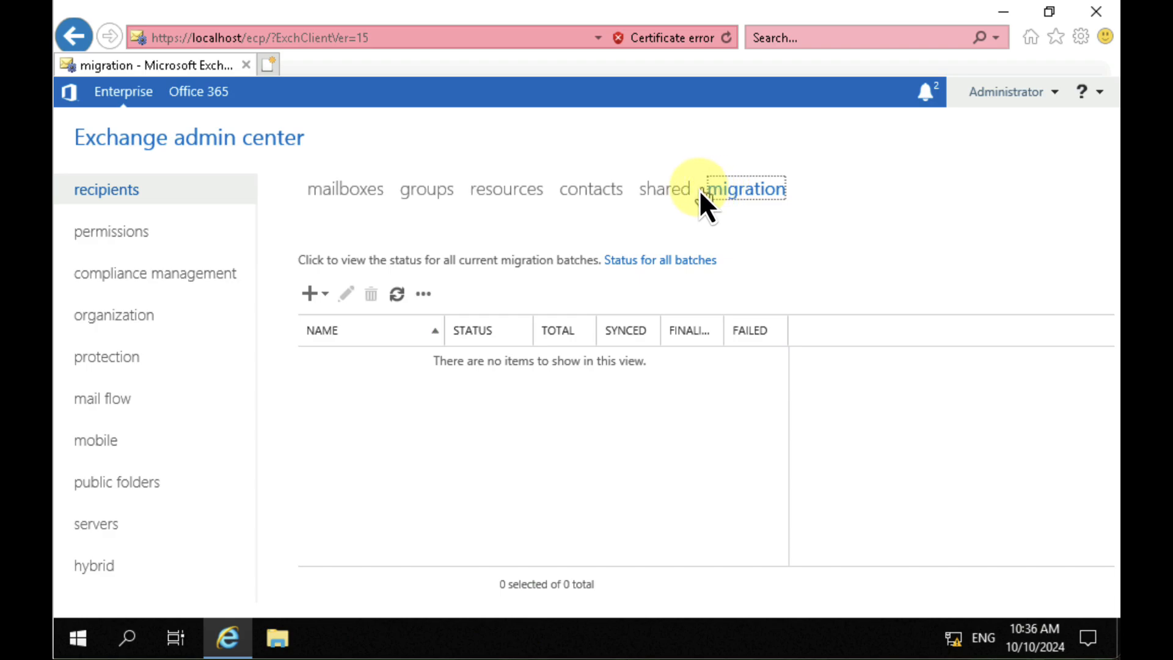
{"action": "left_click", "coordinate": [317, 292]}
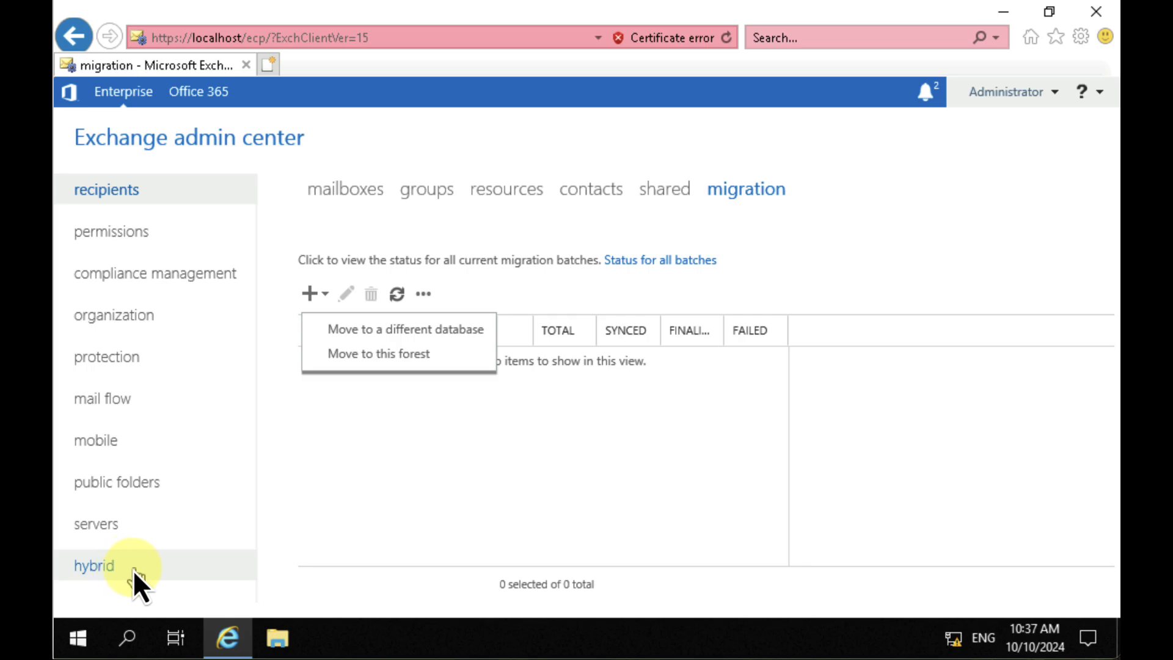
{"action": "left_click", "coordinate": [371, 472]}
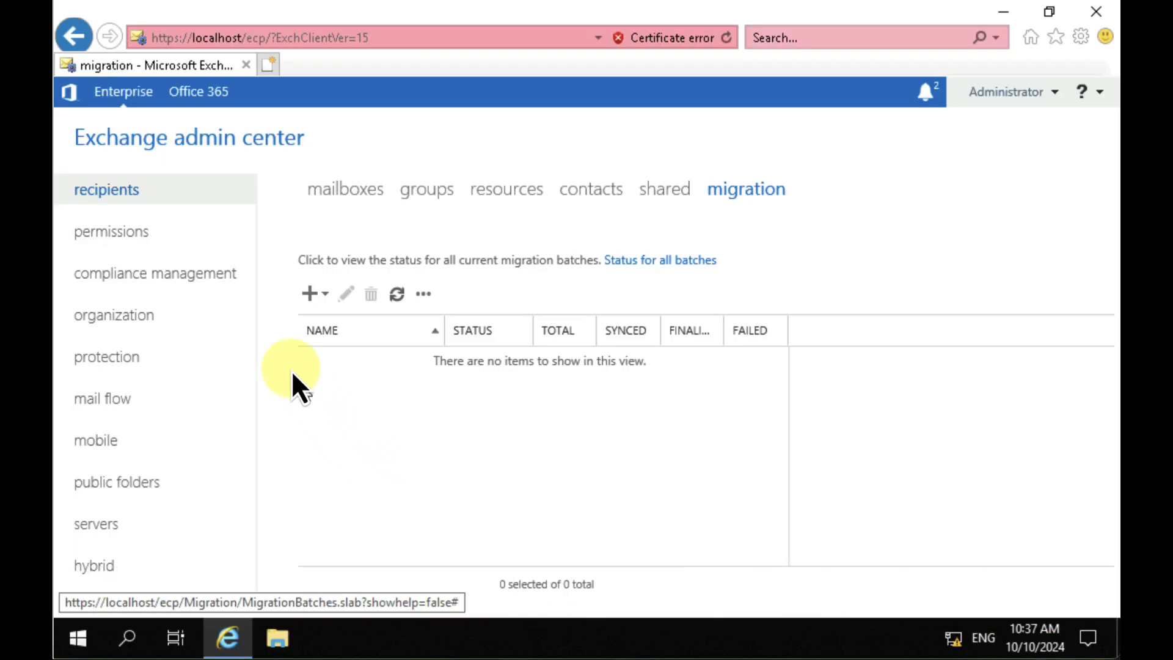
Step: Examine the admin roles and user roles under permissions, including the role settings of the Default Role Assignment Policy, leaving it unsaved
{"action": "left_click", "coordinate": [126, 224]}
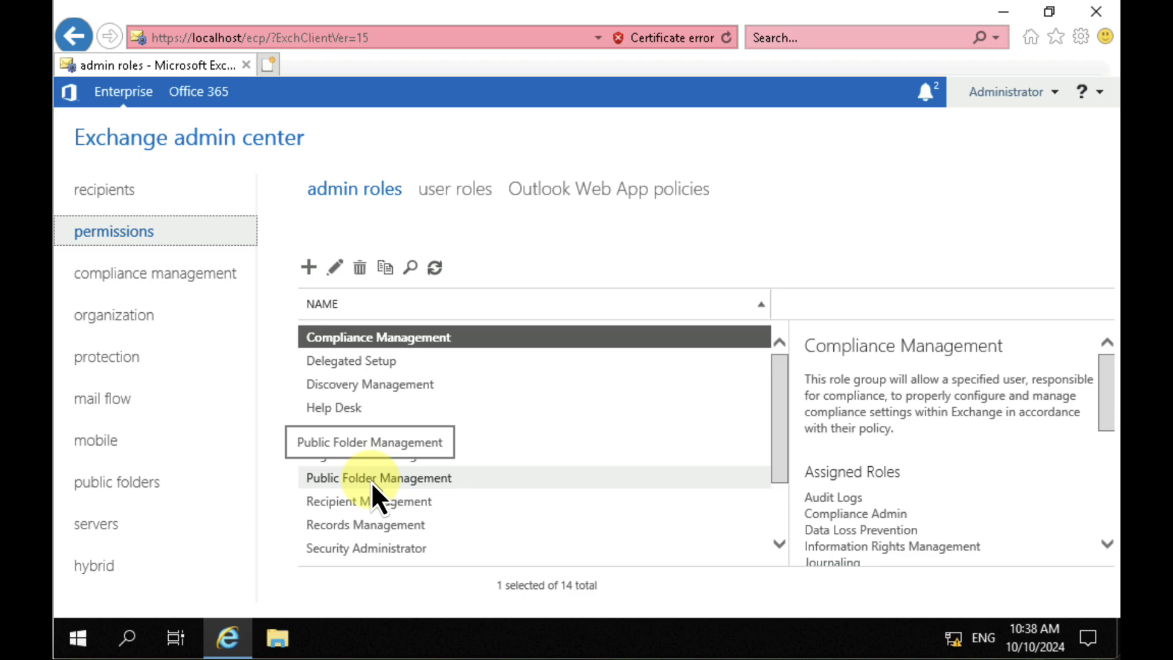
{"action": "left_click", "coordinate": [467, 193]}
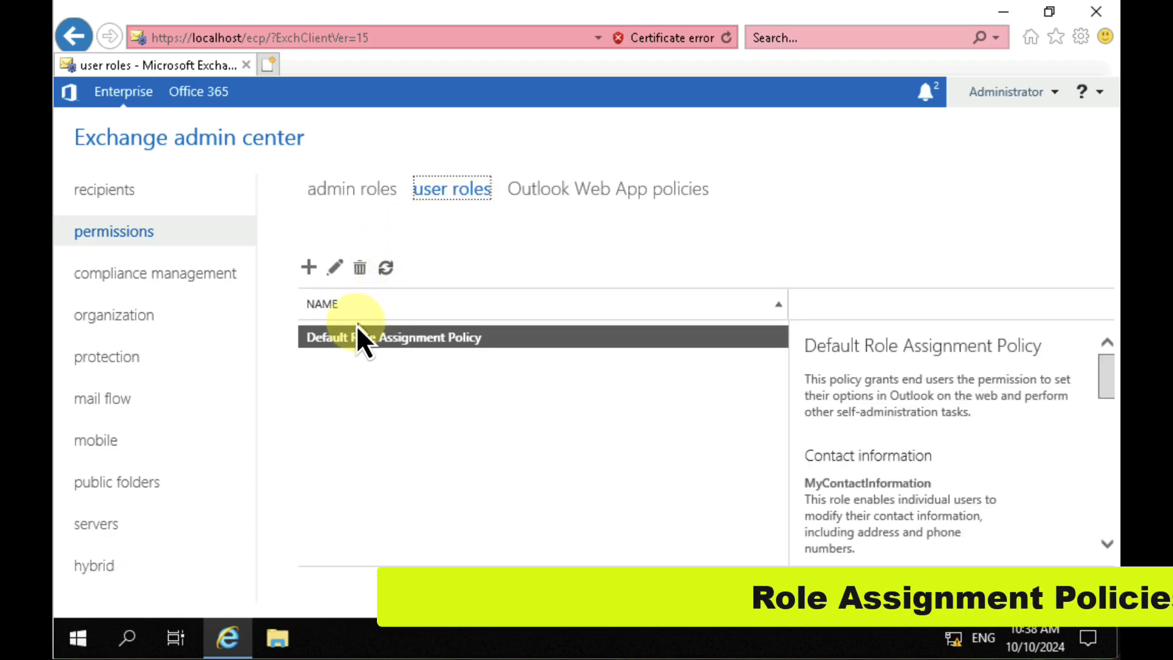
{"action": "double_click", "coordinate": [412, 336]}
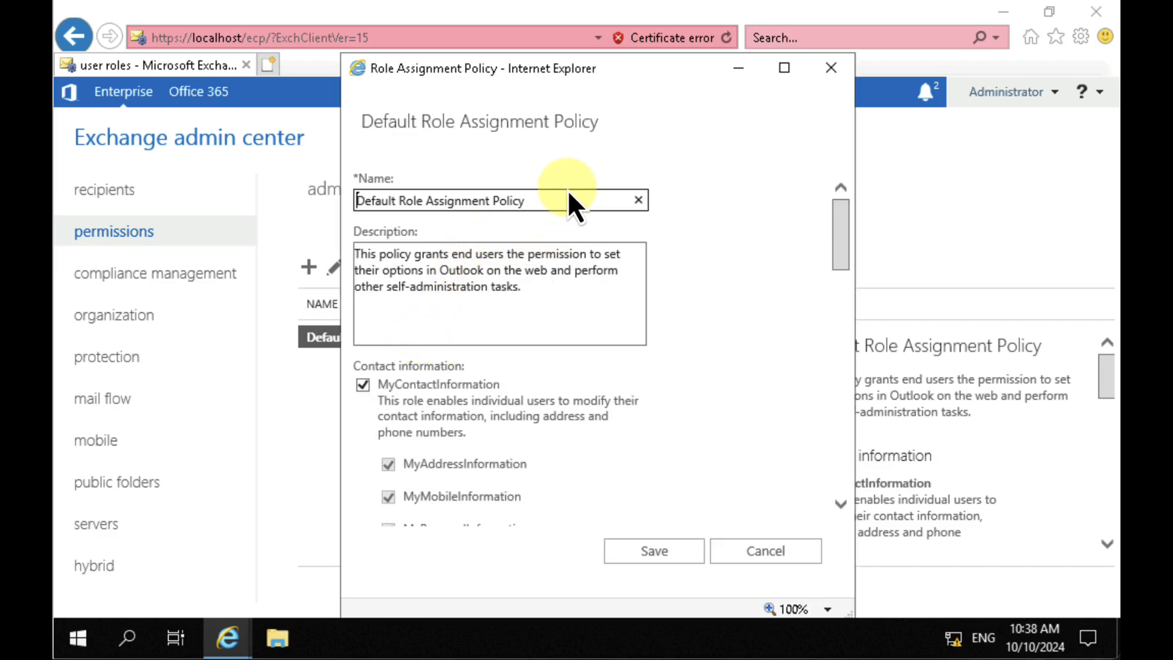
{"action": "left_click_drag", "start_coordinate": [591, 74], "coordinate": [587, 31]}
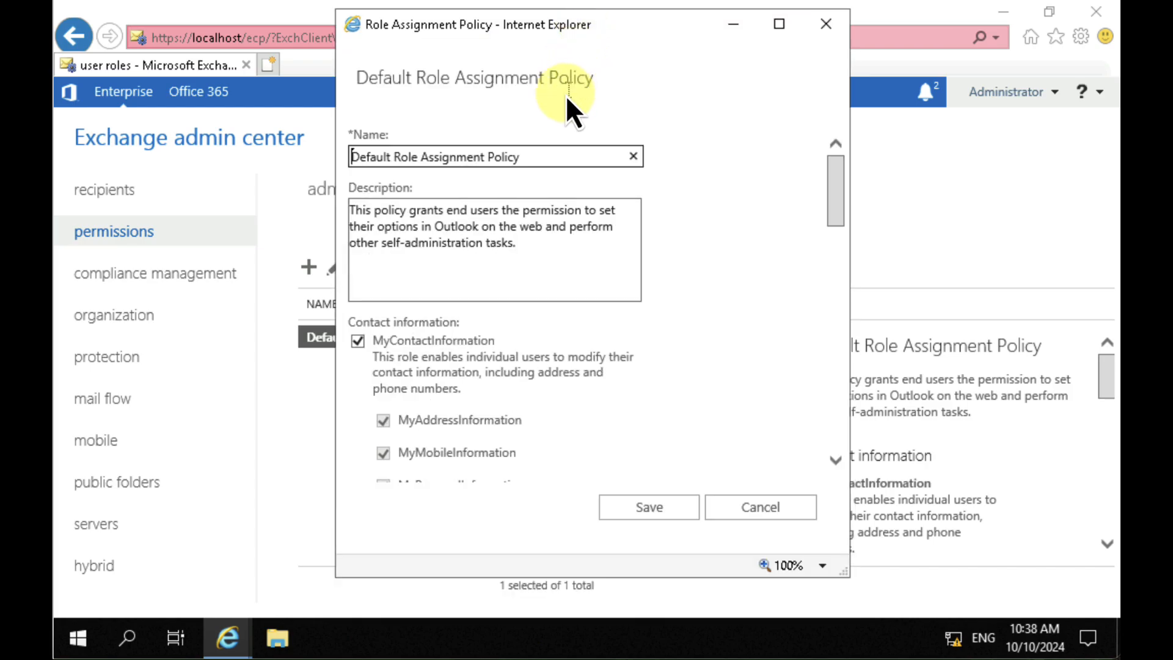
{"action": "scroll", "coordinate": [523, 386], "scroll_direction": "down", "scroll_amount": 1}
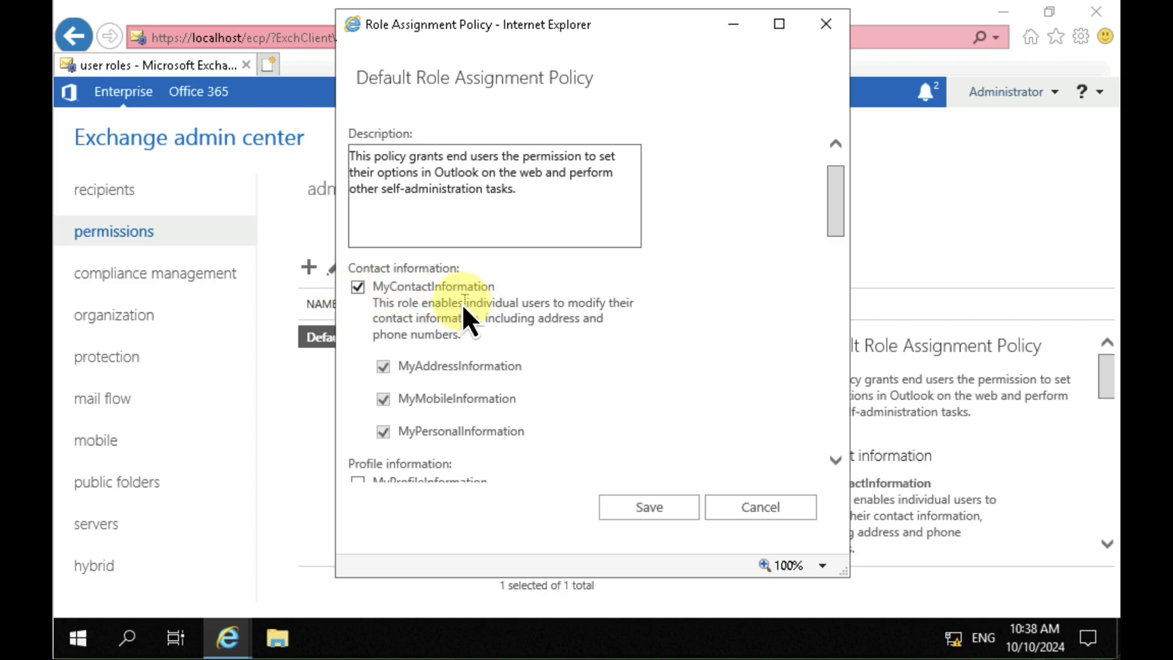
{"action": "scroll", "coordinate": [467, 321], "scroll_direction": "down", "scroll_amount": 2}
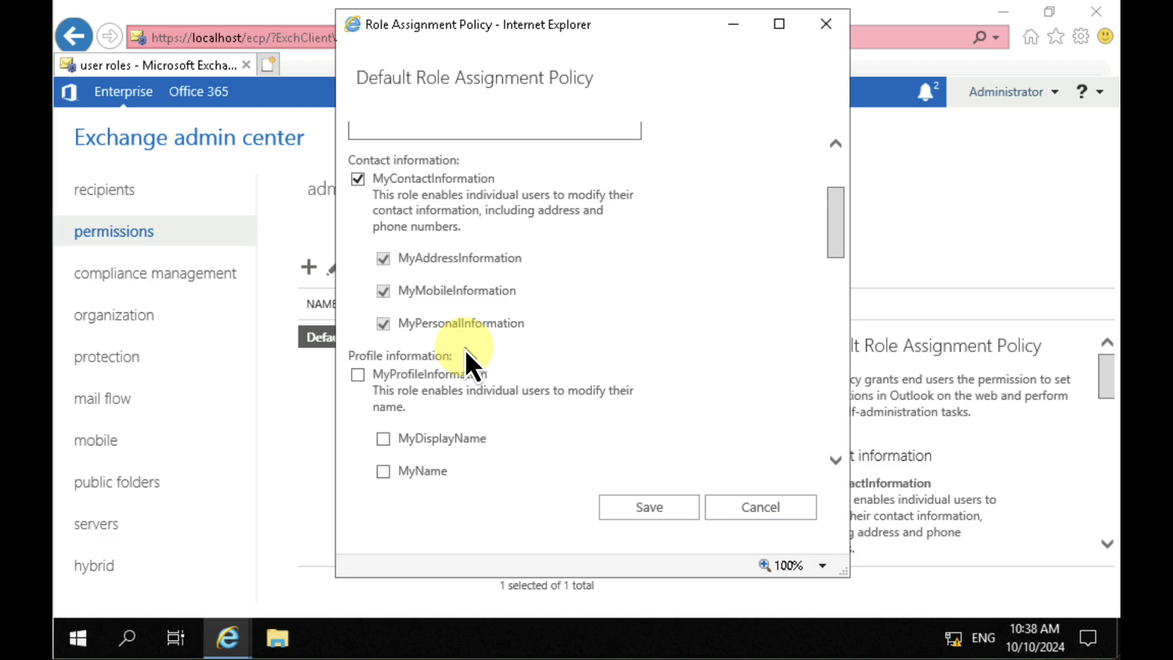
{"action": "scroll", "coordinate": [465, 358], "scroll_direction": "down", "scroll_amount": 1}
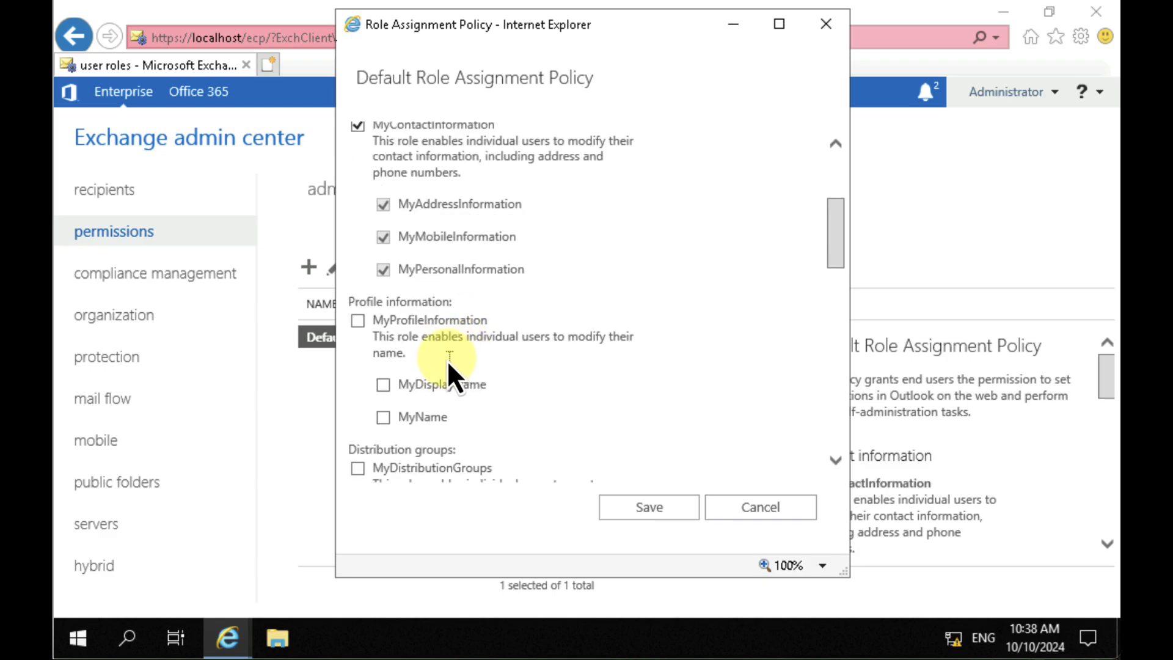
{"action": "scroll", "coordinate": [448, 360], "scroll_direction": "down", "scroll_amount": 2}
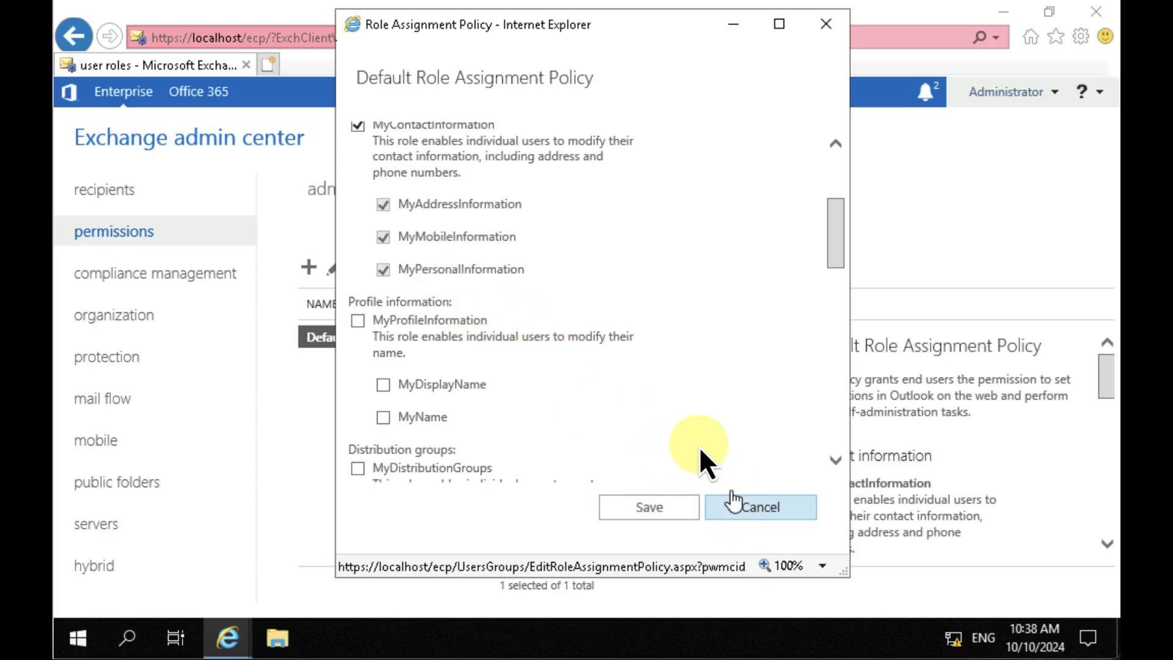
{"action": "left_click", "coordinate": [784, 508]}
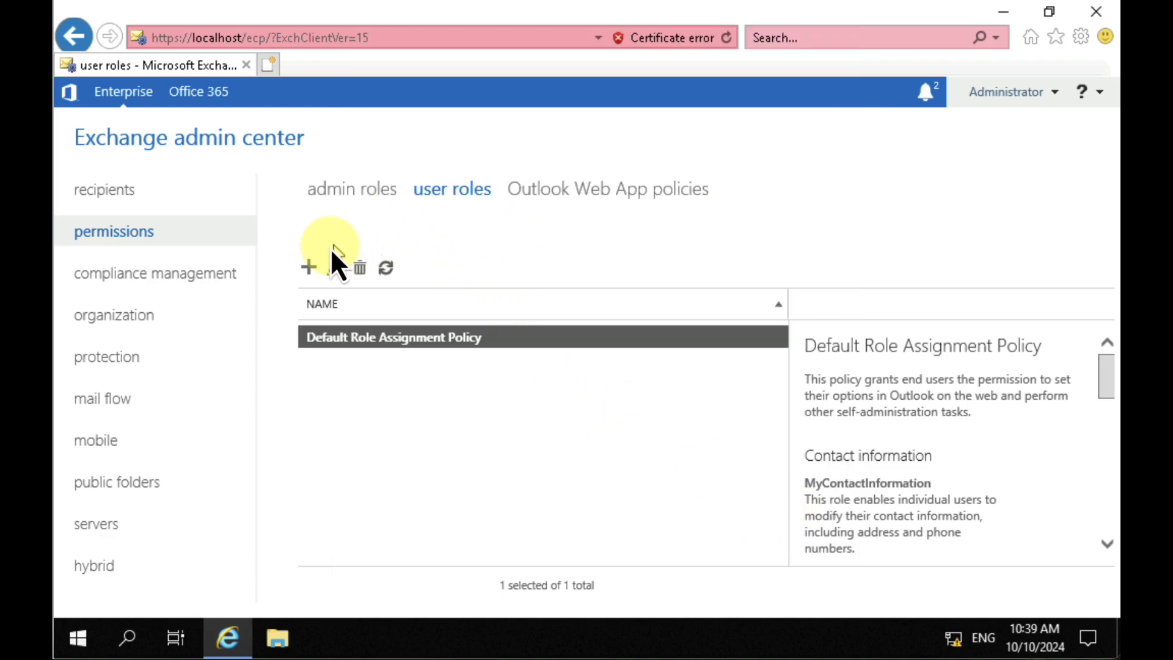
Step: Check the new role assignment policy form without saving, and review the Default Outlook Web App policy's features, file access and offline access settings, leaving it unsaved
{"action": "left_click", "coordinate": [312, 267]}
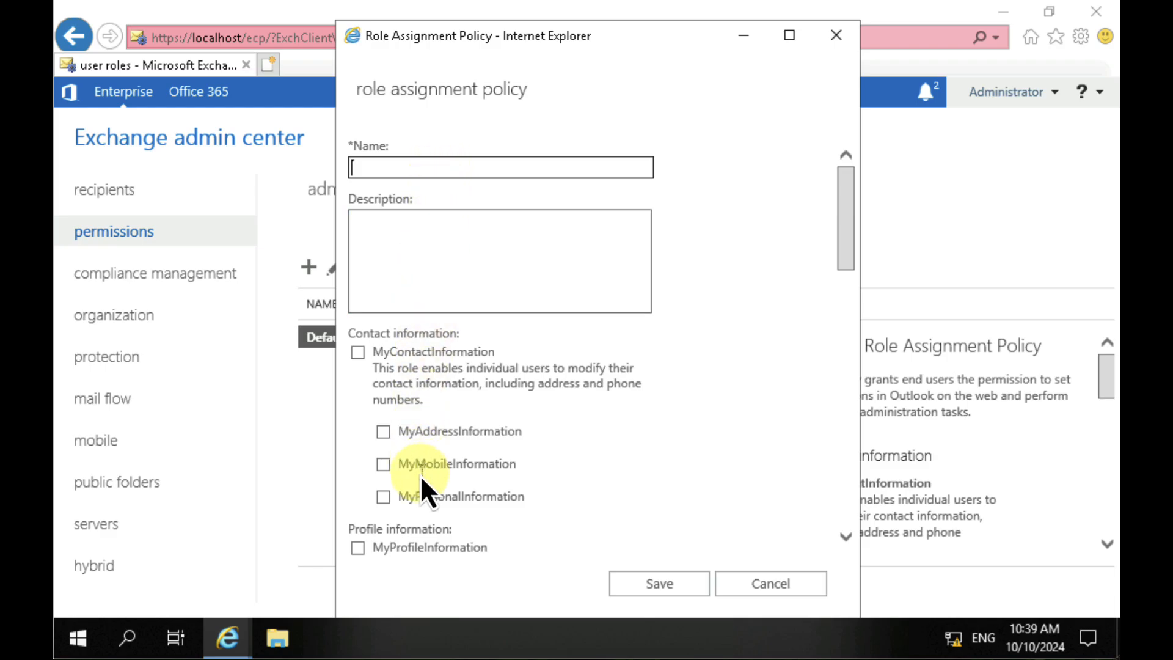
{"action": "left_click", "coordinate": [758, 589]}
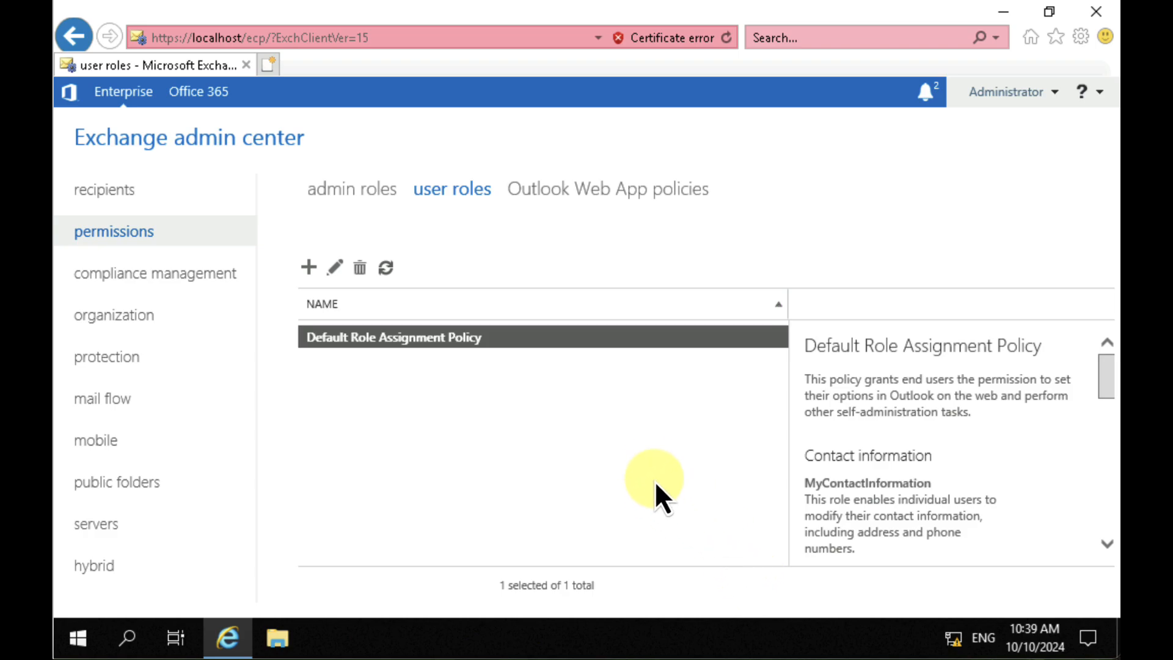
{"action": "left_click", "coordinate": [603, 189]}
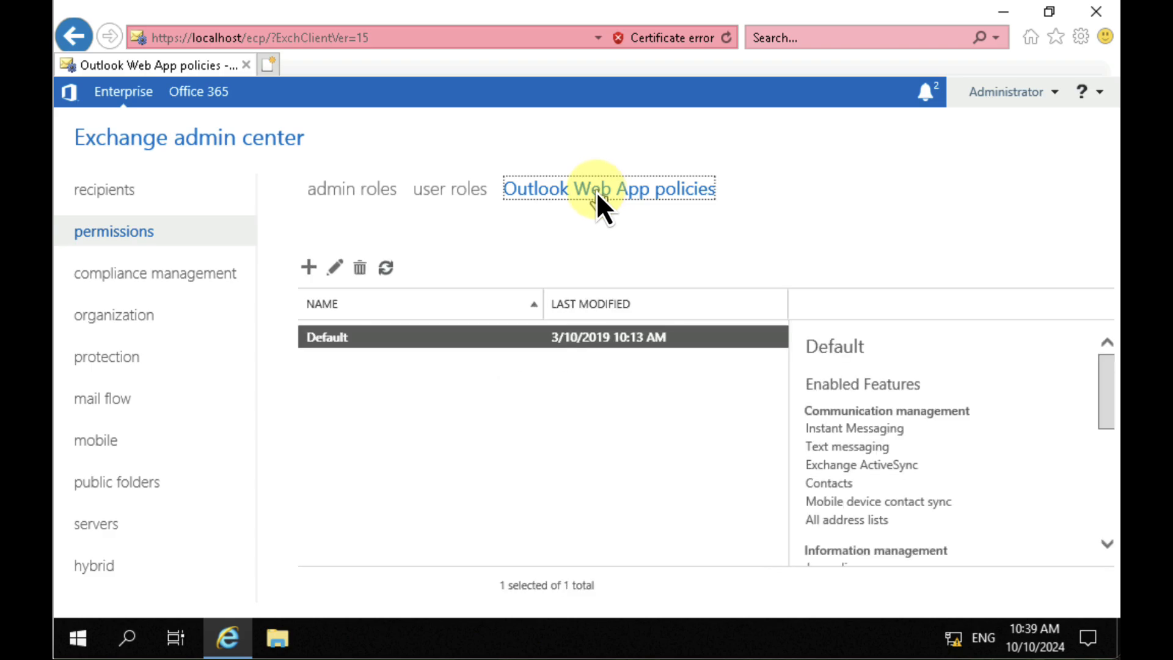
{"action": "double_click", "coordinate": [411, 343]}
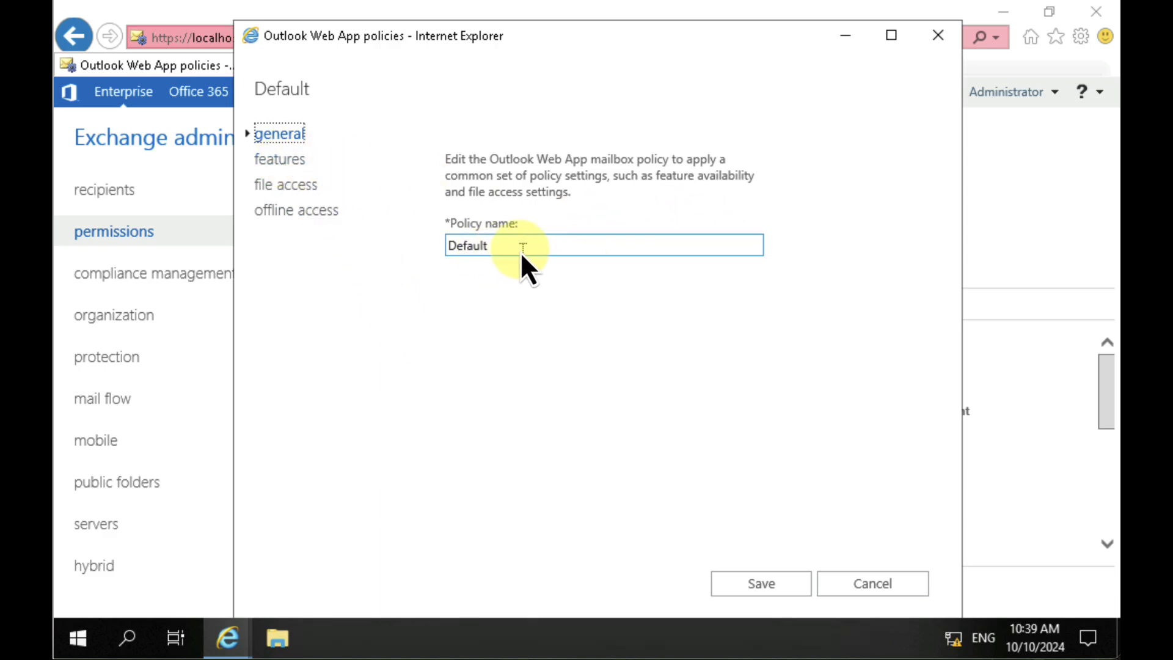
{"action": "left_click", "coordinate": [286, 160]}
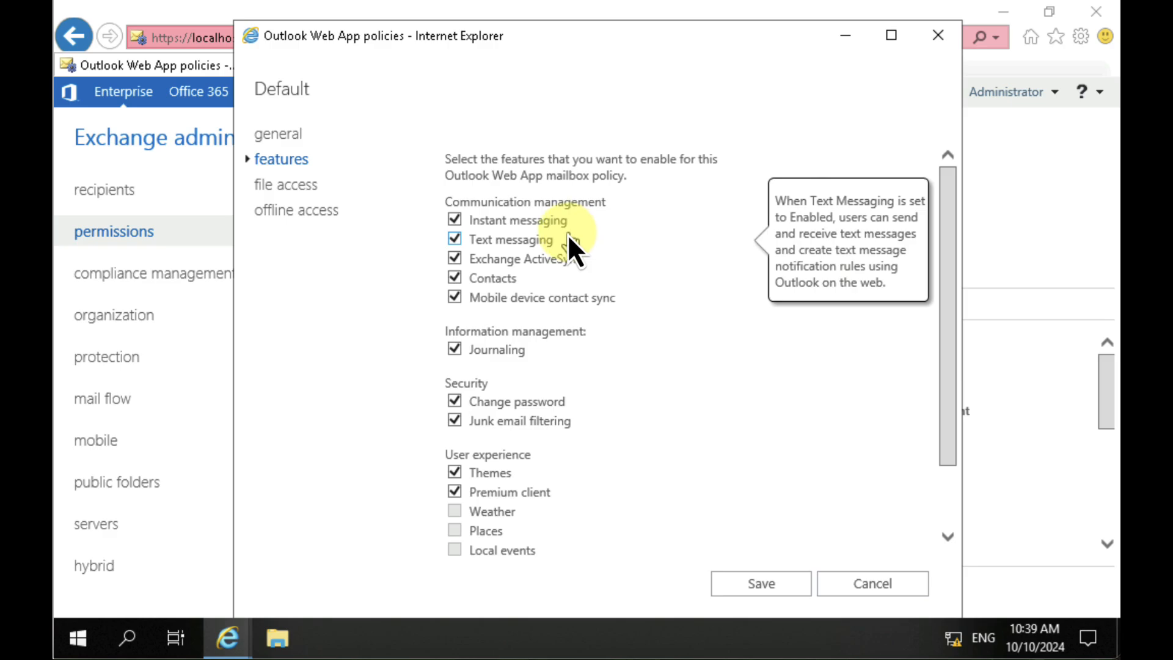
{"action": "mouse_move", "coordinate": [606, 275]}
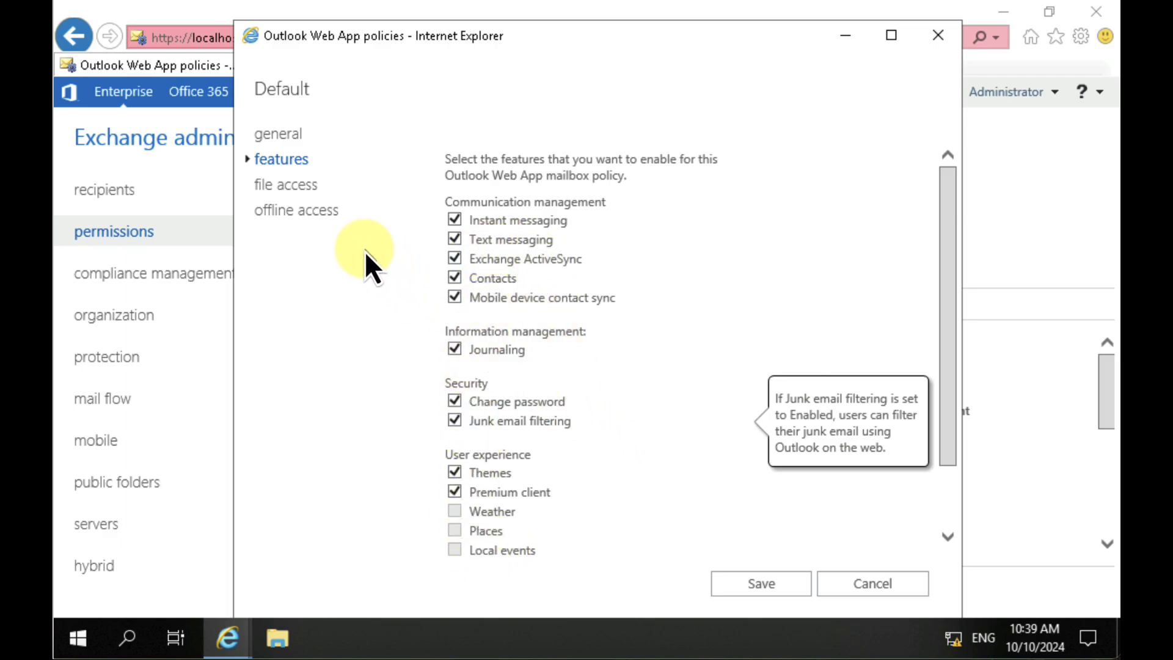
{"action": "left_click", "coordinate": [300, 185]}
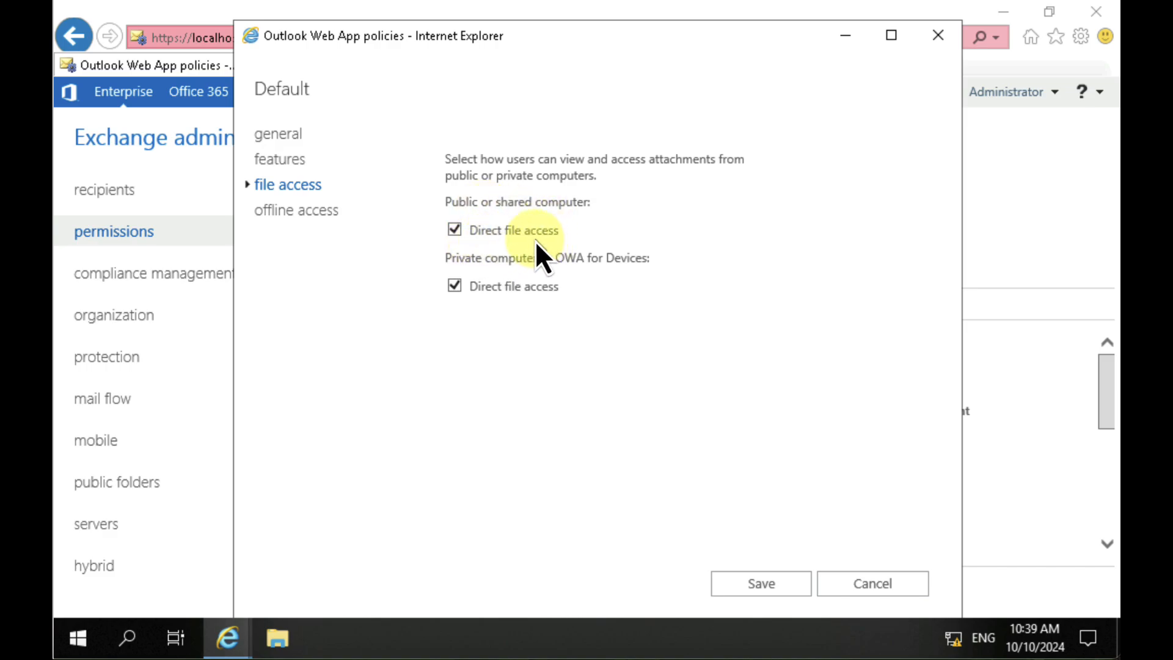
{"action": "left_click", "coordinate": [307, 214]}
{"action": "mouse_move", "coordinate": [468, 255]}
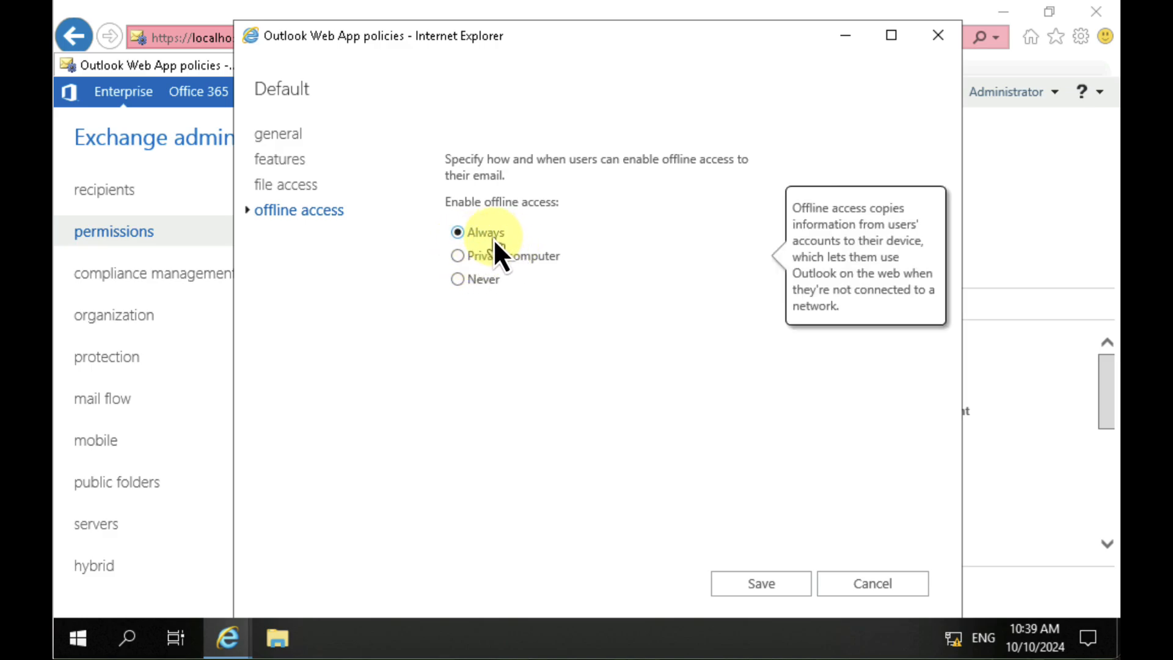
{"action": "left_click", "coordinate": [896, 586]}
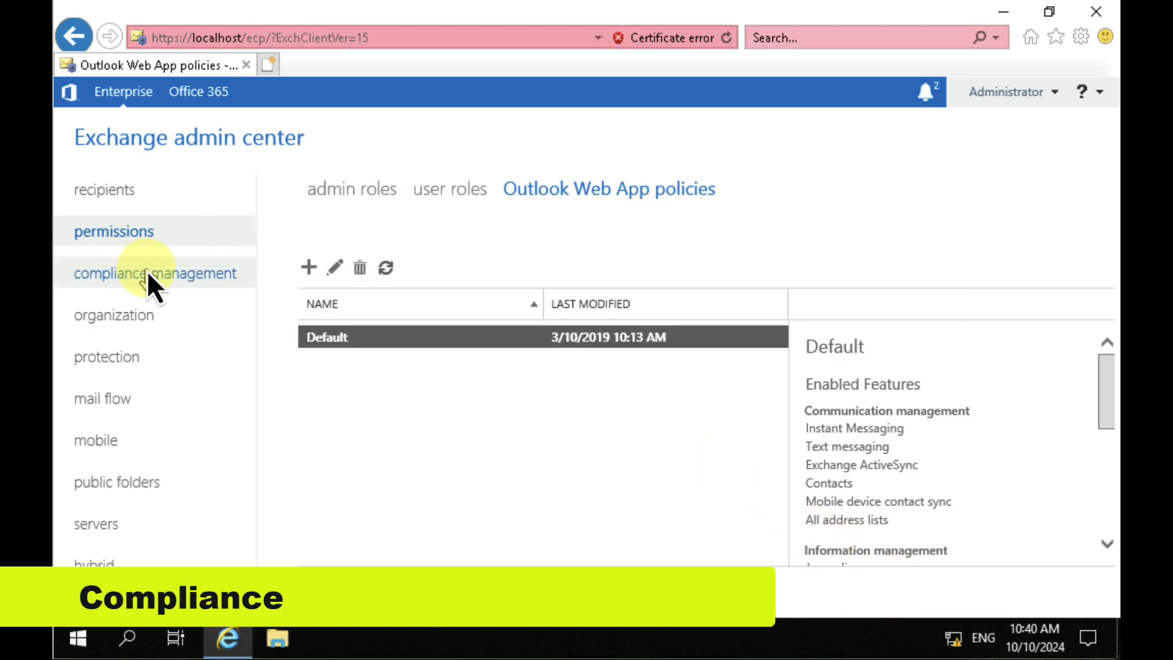
Step: Review the compliance management retention policies and the organization's add-ins and address lists, including Default Global Address List and All Distribution Lists
{"action": "left_click", "coordinate": [163, 273]}
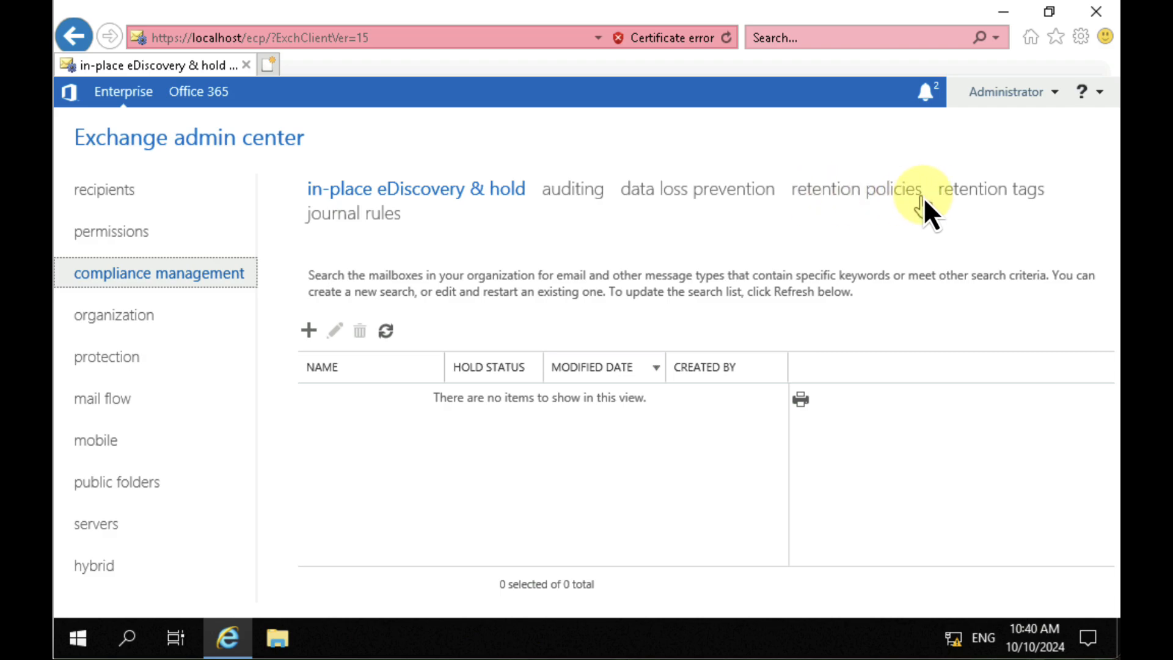
{"action": "left_click", "coordinate": [871, 193]}
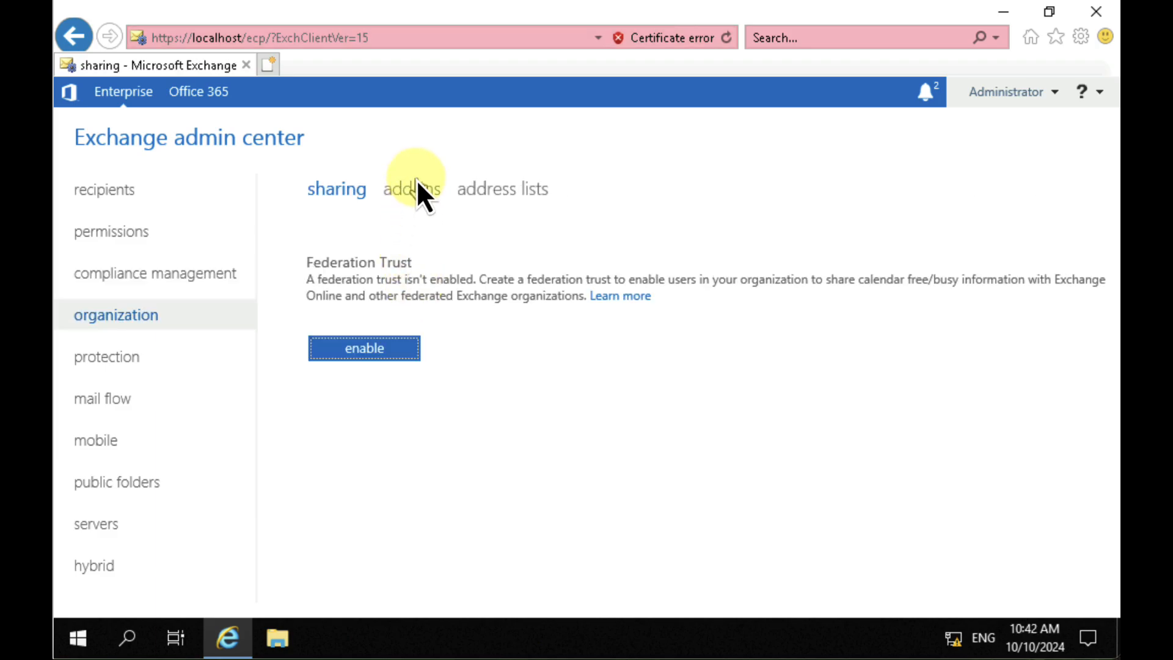
{"action": "left_click", "coordinate": [418, 192]}
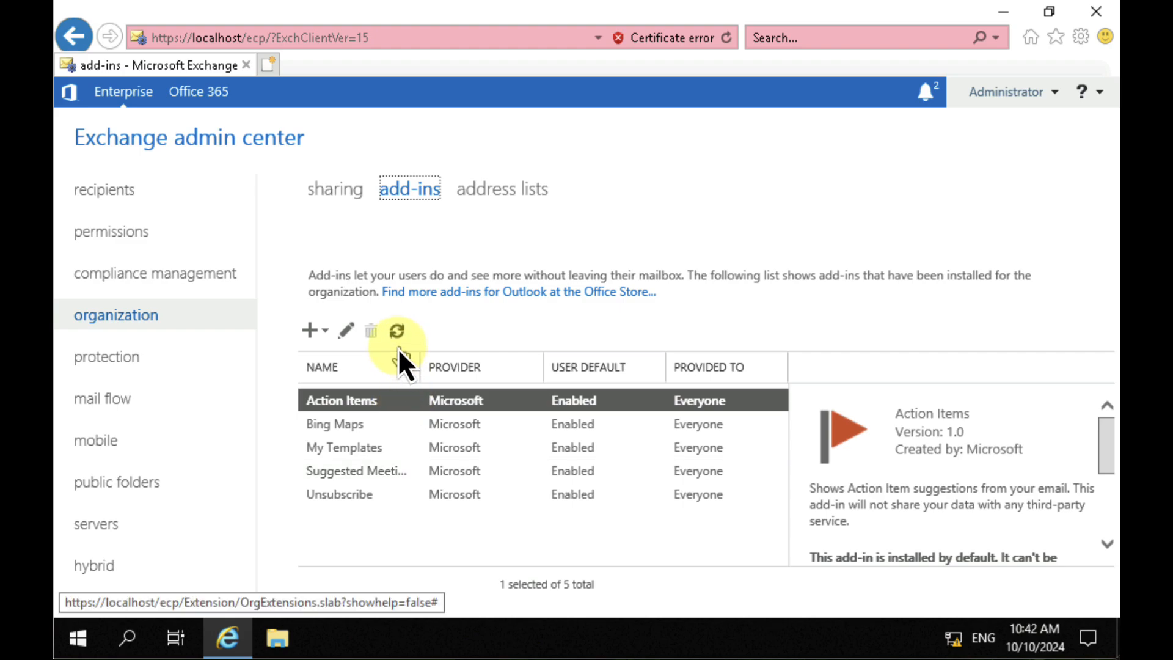
{"action": "left_click", "coordinate": [487, 195]}
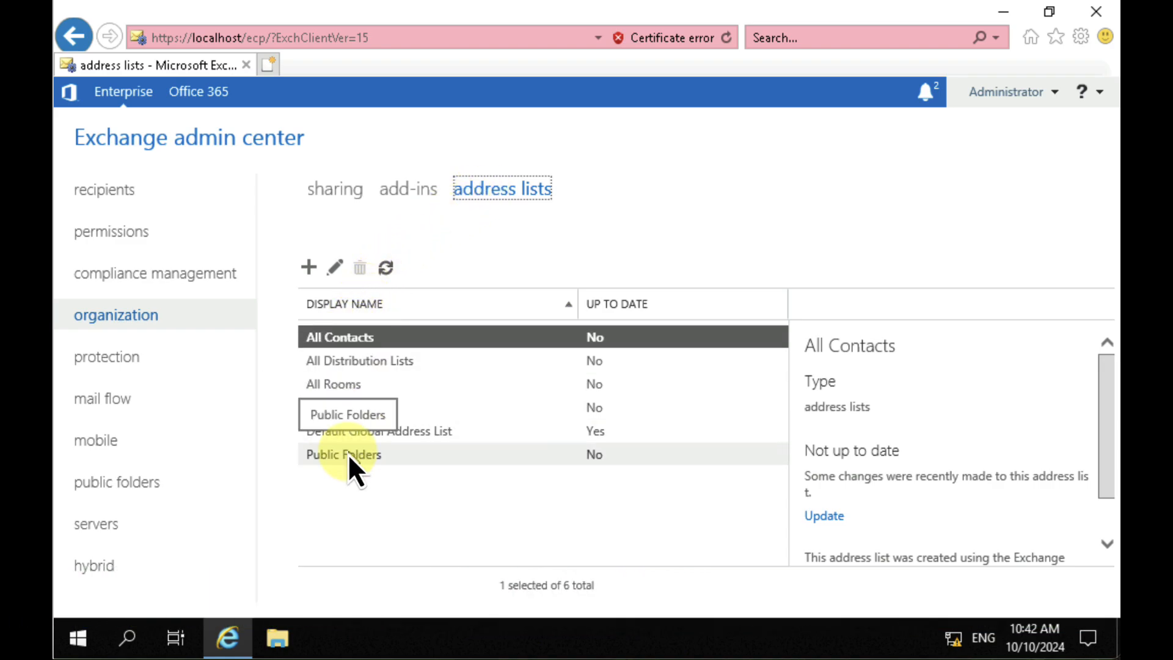
{"action": "left_click", "coordinate": [414, 441]}
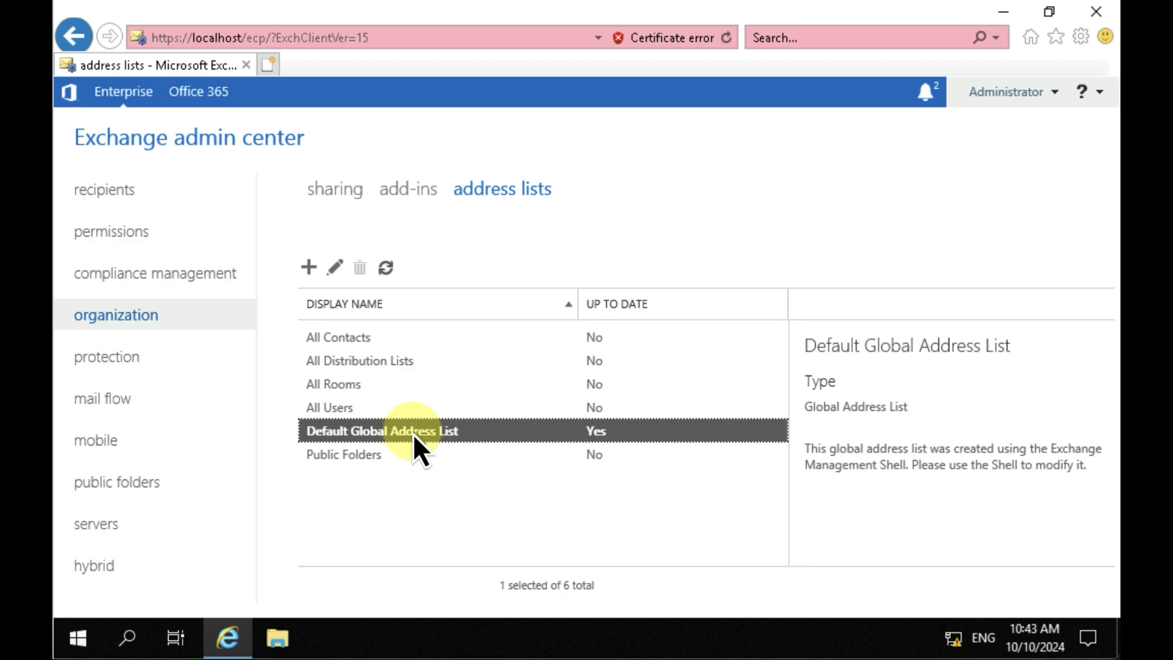
{"action": "left_click", "coordinate": [365, 367]}
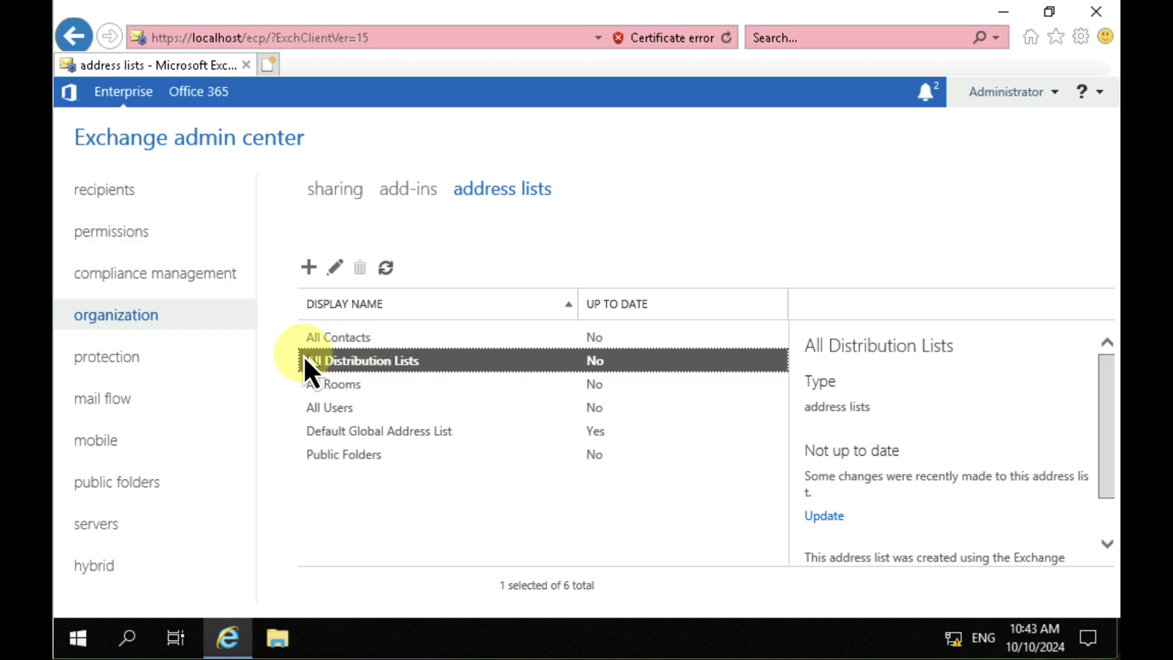
Step: Review the malware filter under protection and the mail flow rules with their creation options, accepted domains, email address policies and receive connectors
{"action": "left_click", "coordinate": [99, 356]}
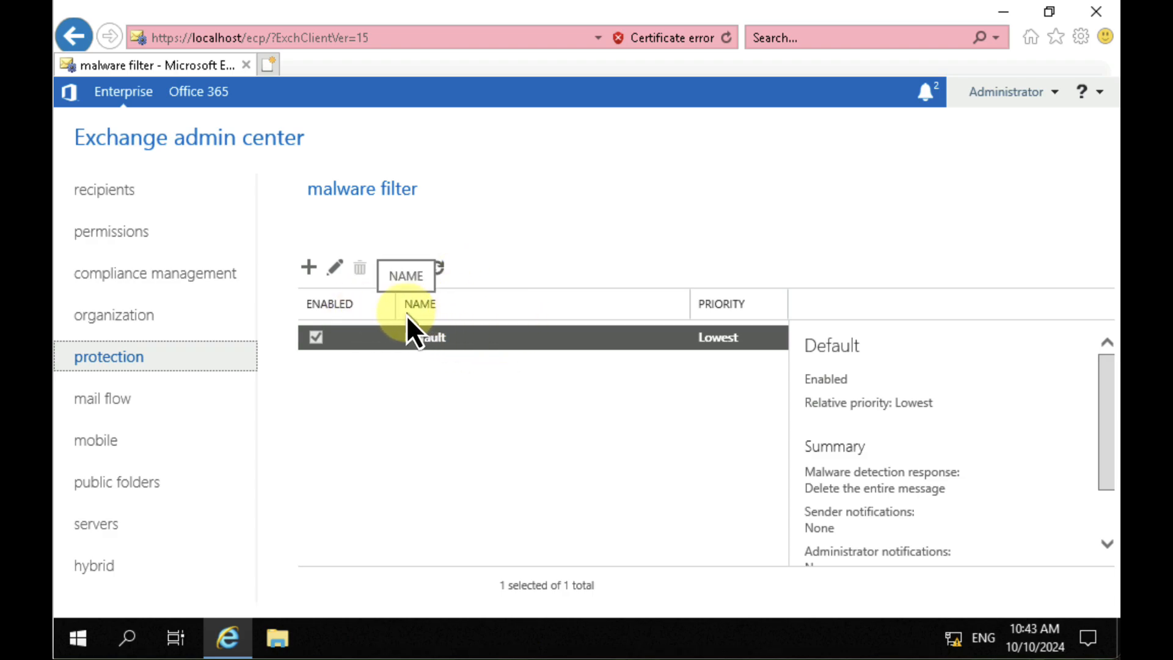
{"action": "left_click", "coordinate": [100, 402]}
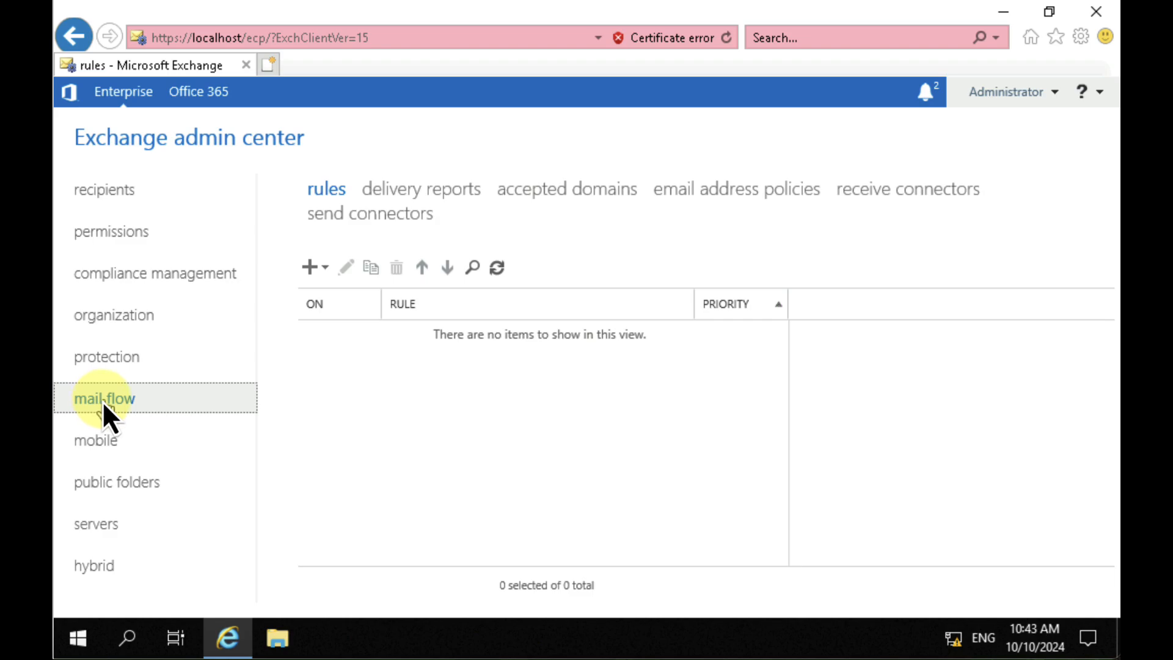
{"action": "left_click", "coordinate": [322, 268]}
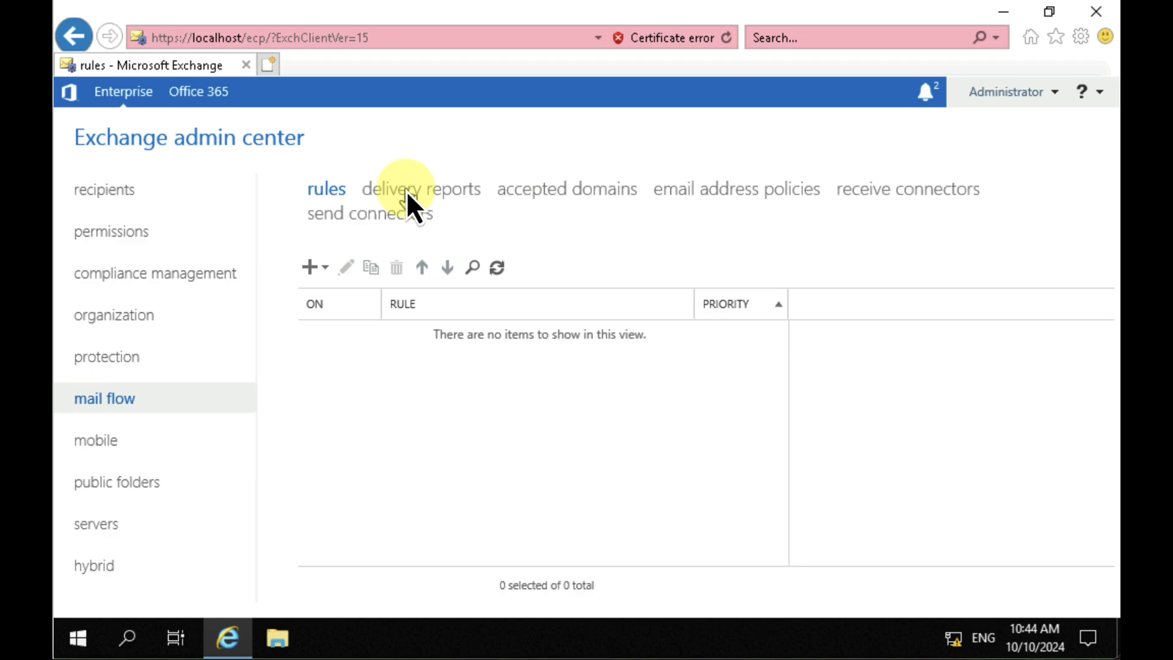
{"action": "left_click", "coordinate": [556, 194]}
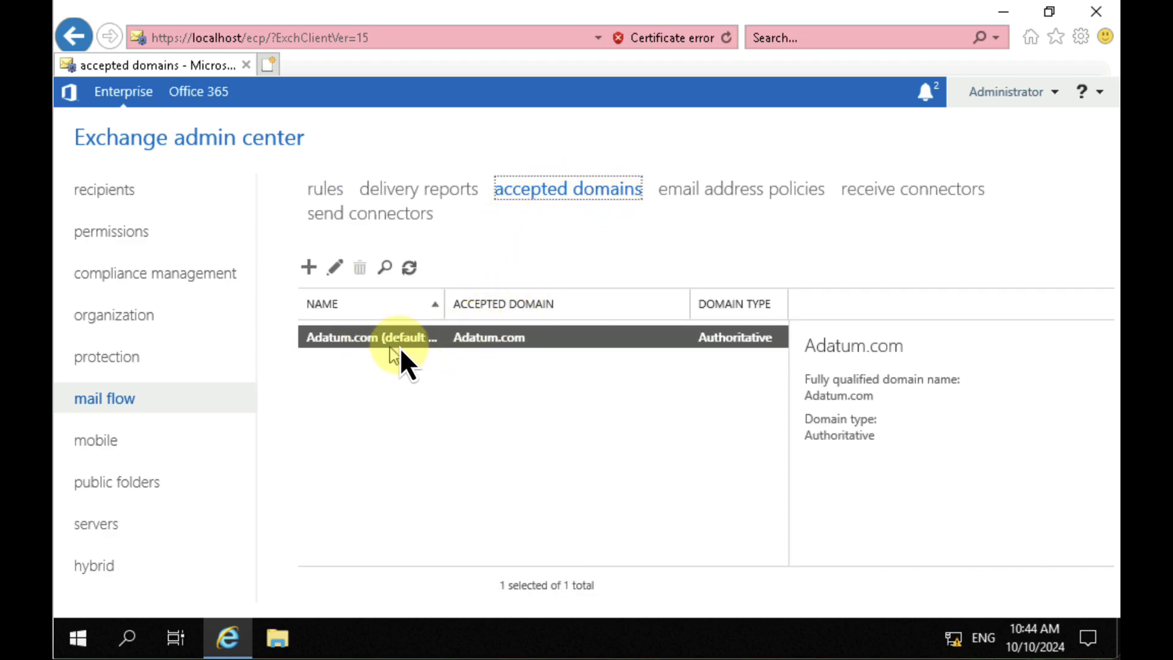
{"action": "left_click", "coordinate": [761, 190]}
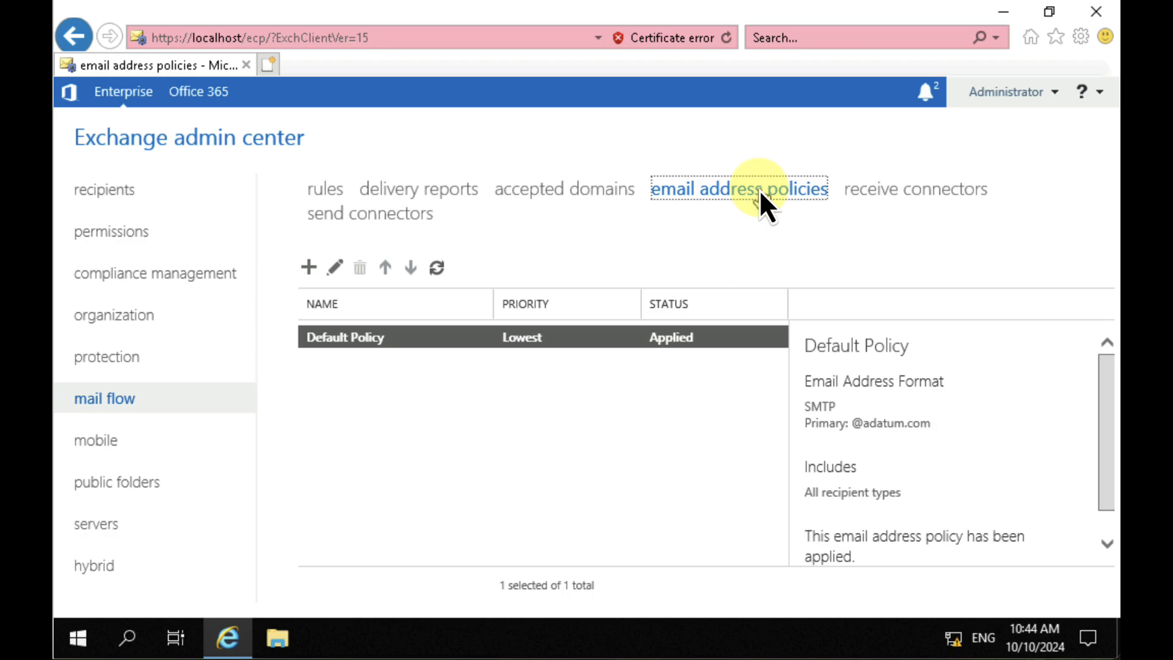
{"action": "left_click", "coordinate": [849, 194]}
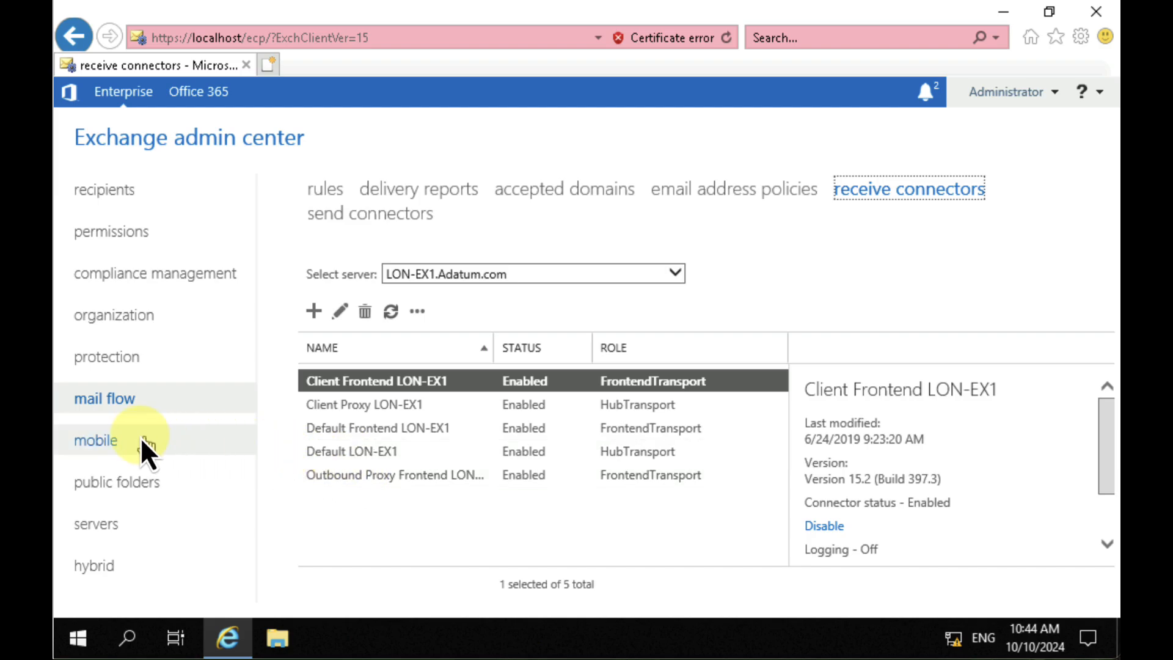
Step: Examine the mobile device access settings, the mobile device mailbox policies and the public folders page
{"action": "left_click", "coordinate": [115, 437]}
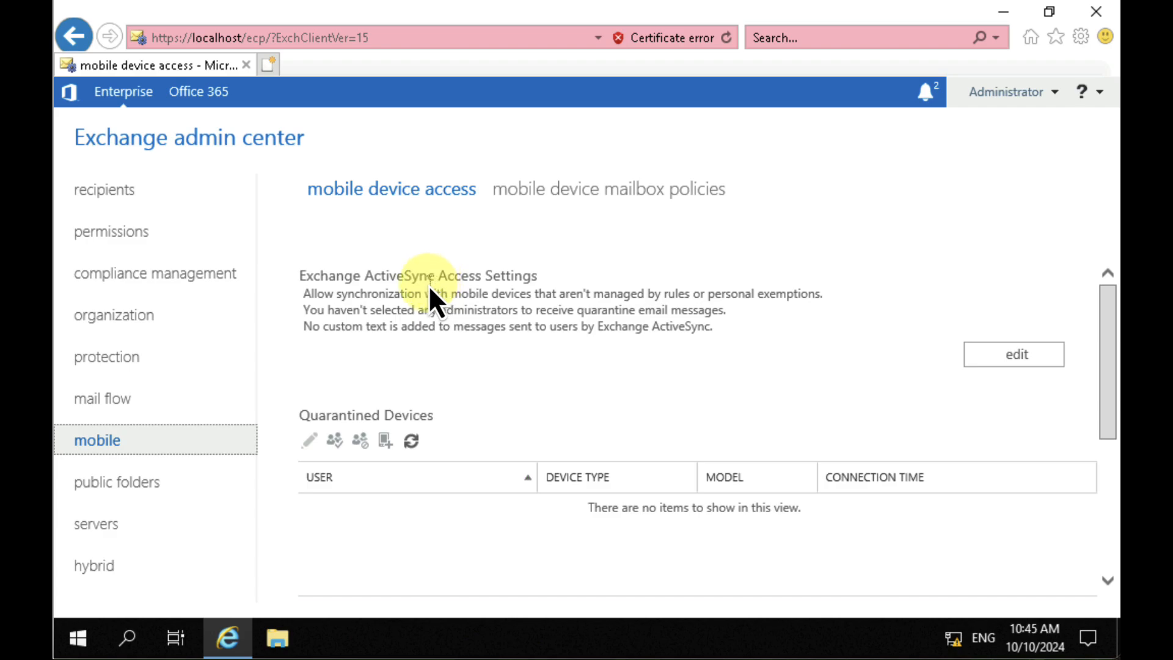
{"action": "left_click", "coordinate": [594, 189]}
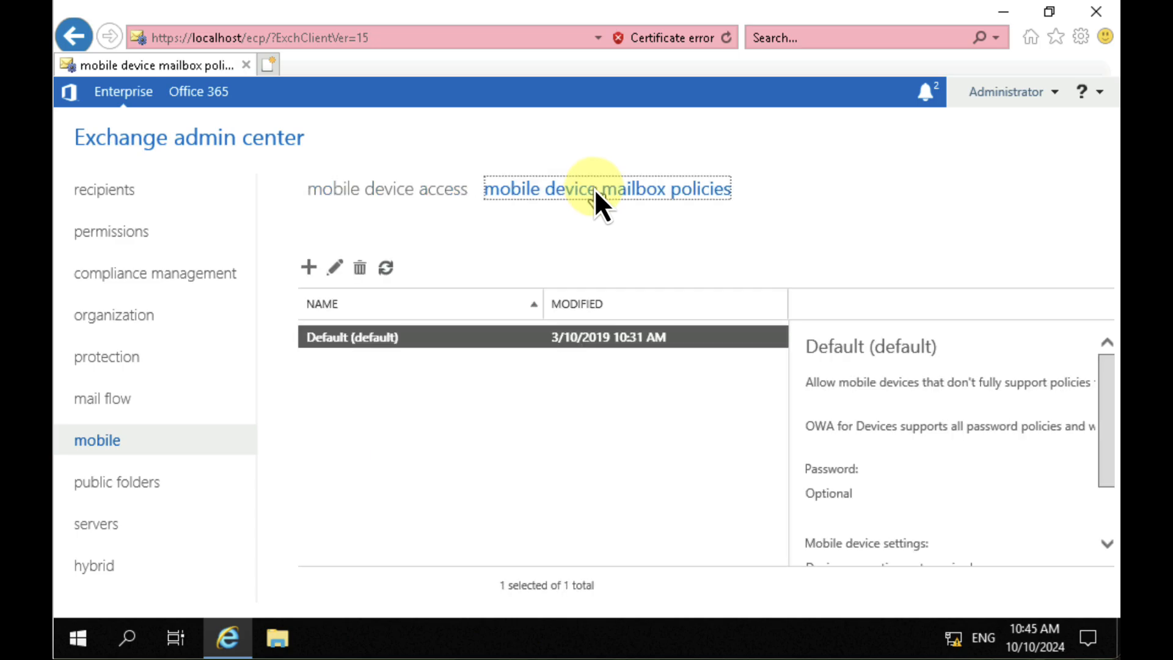
{"action": "left_click", "coordinate": [425, 189]}
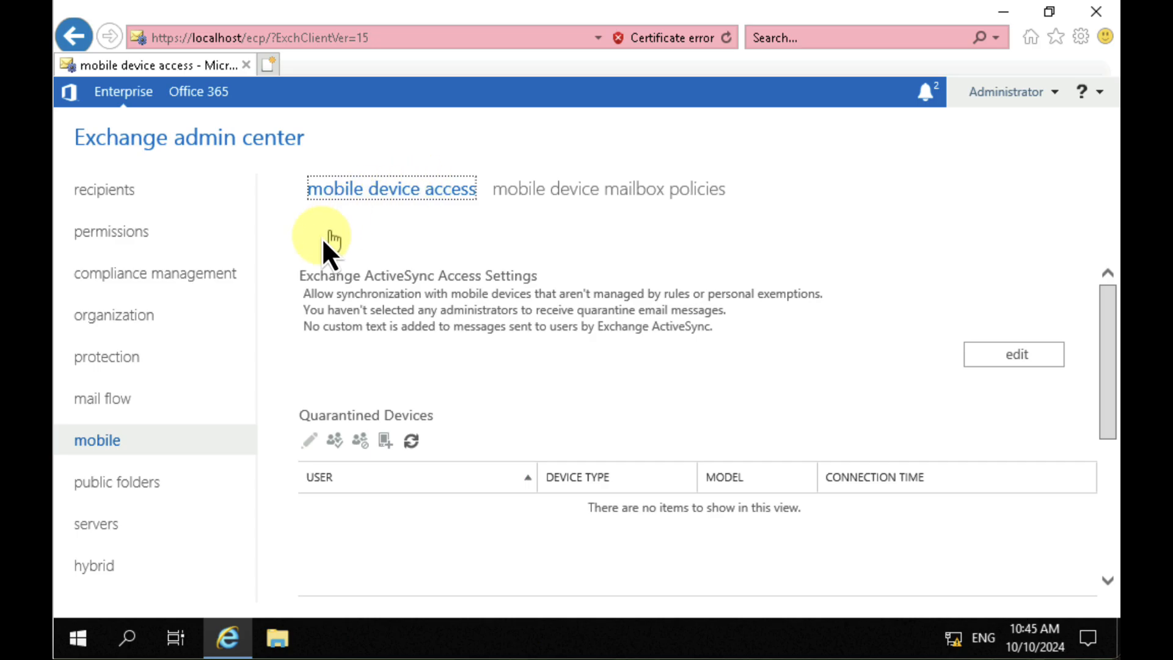
{"action": "left_click", "coordinate": [156, 482]}
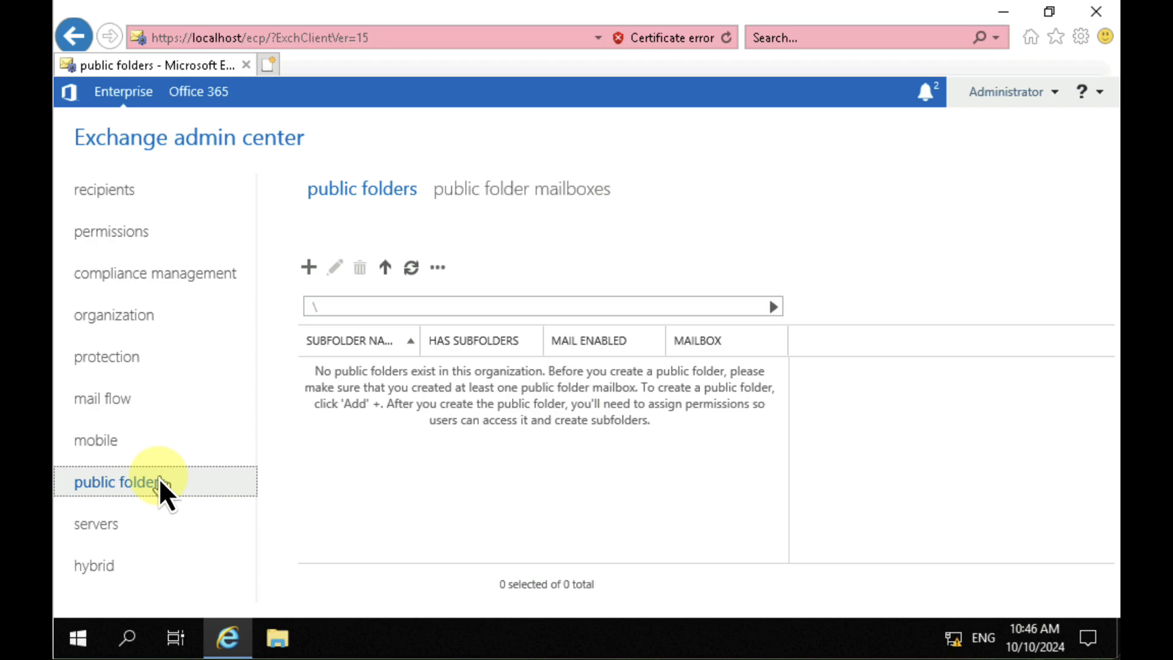
Step: Compare the details of the two Exchange servers, LON-EX1 and LON-EX2, in the servers list
{"action": "left_click", "coordinate": [138, 522]}
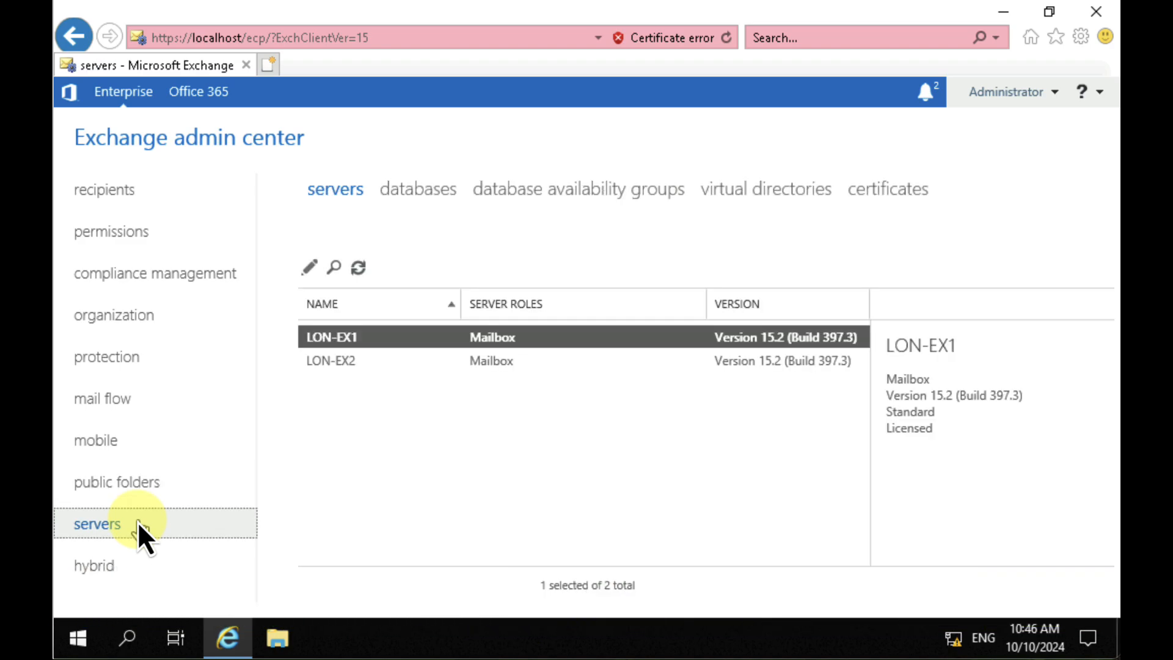
{"action": "left_click", "coordinate": [328, 365]}
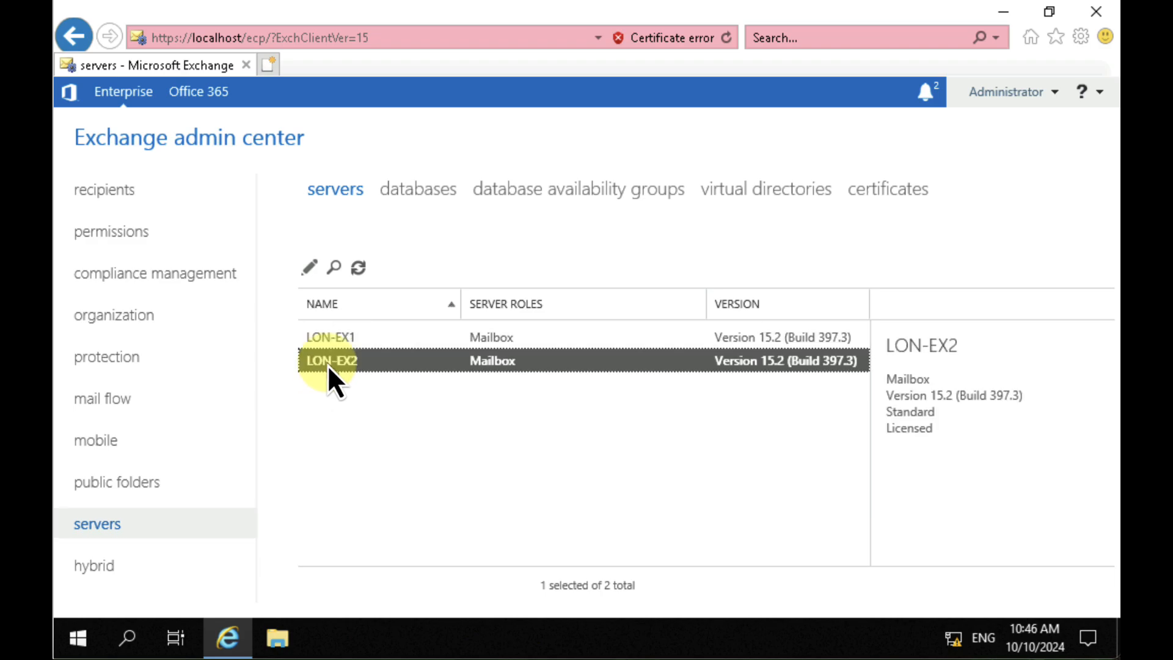
{"action": "left_click", "coordinate": [335, 340]}
{"action": "left_click", "coordinate": [335, 358]}
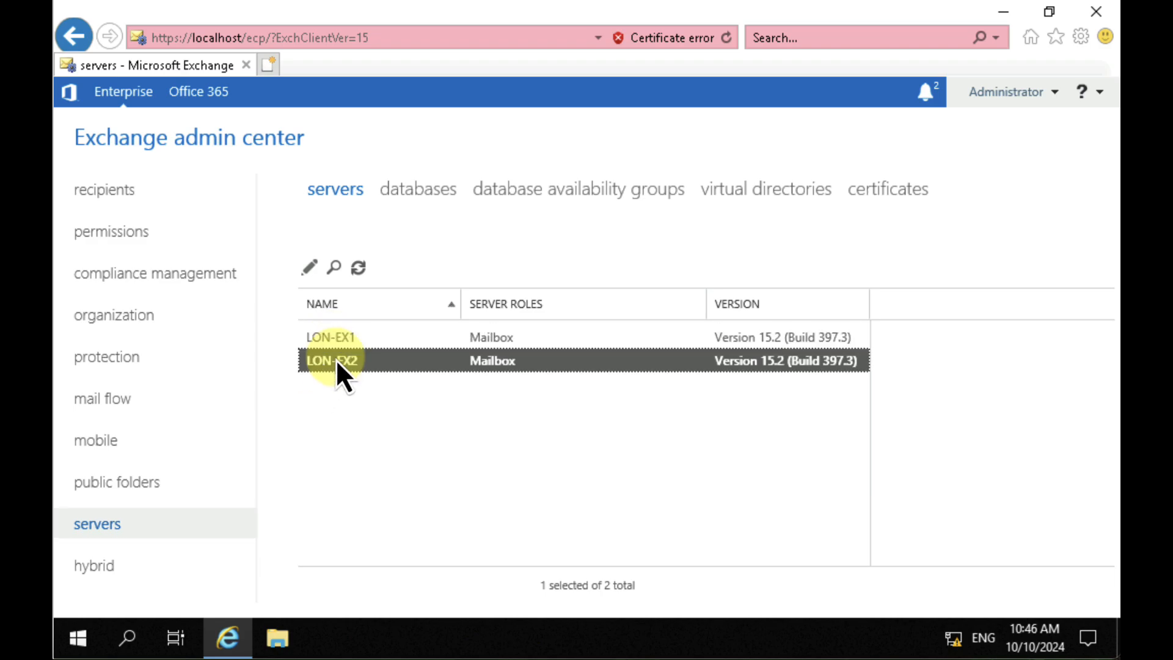
{"action": "left_click", "coordinate": [341, 340]}
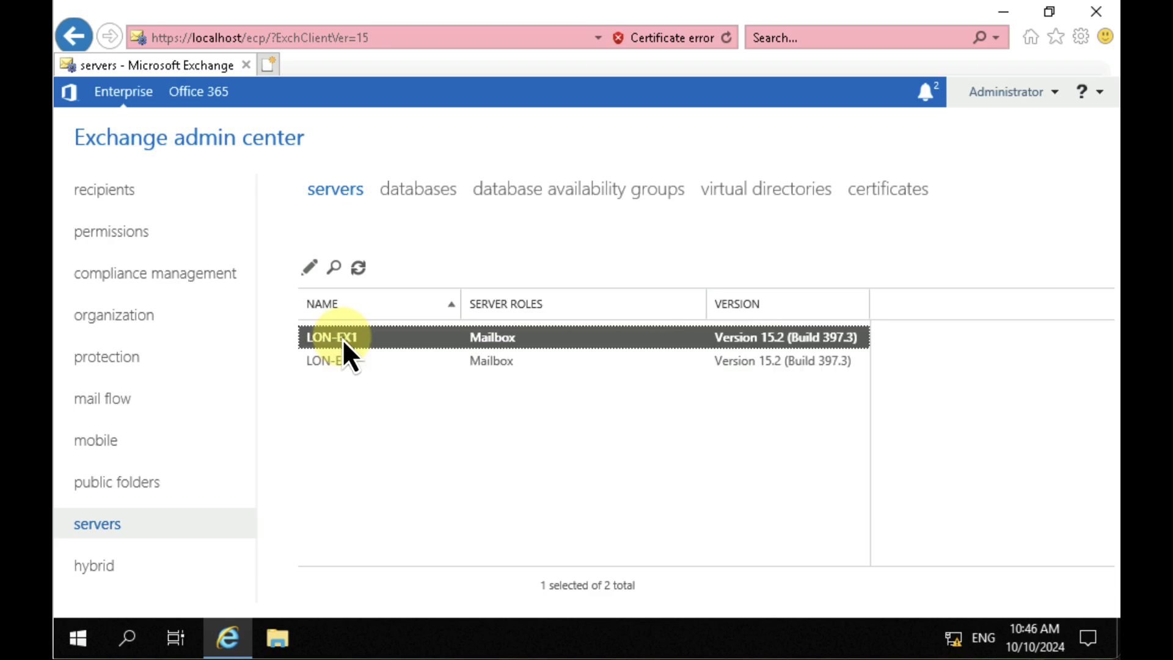
{"action": "left_click", "coordinate": [346, 361]}
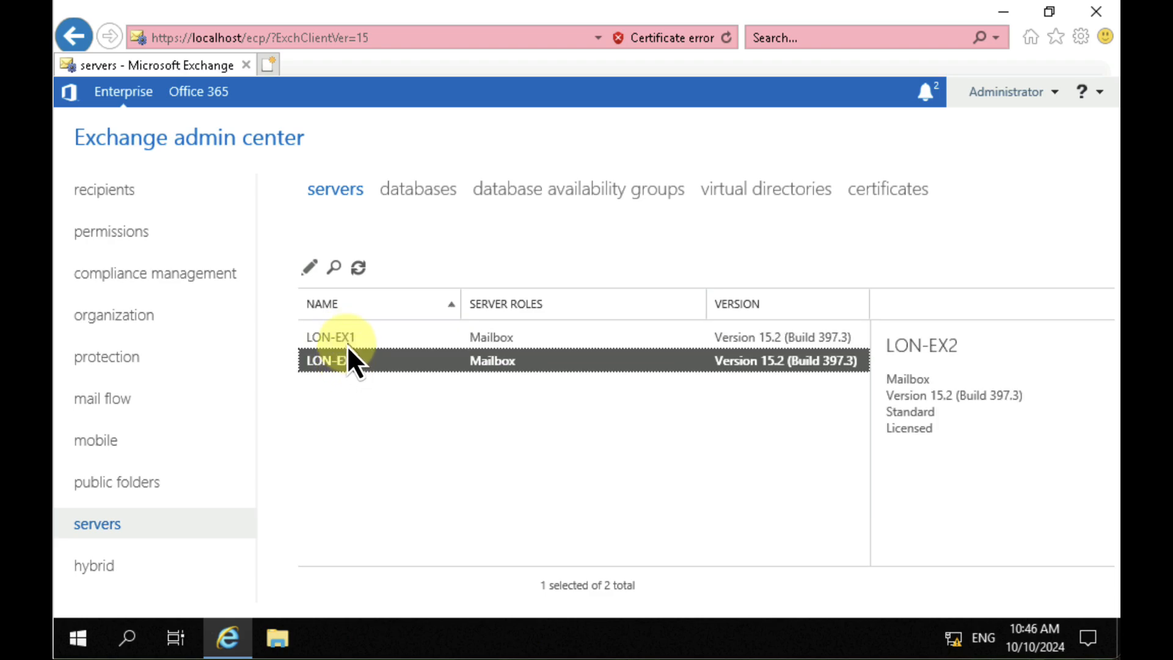
{"action": "left_click", "coordinate": [347, 344]}
{"action": "left_click", "coordinate": [349, 360]}
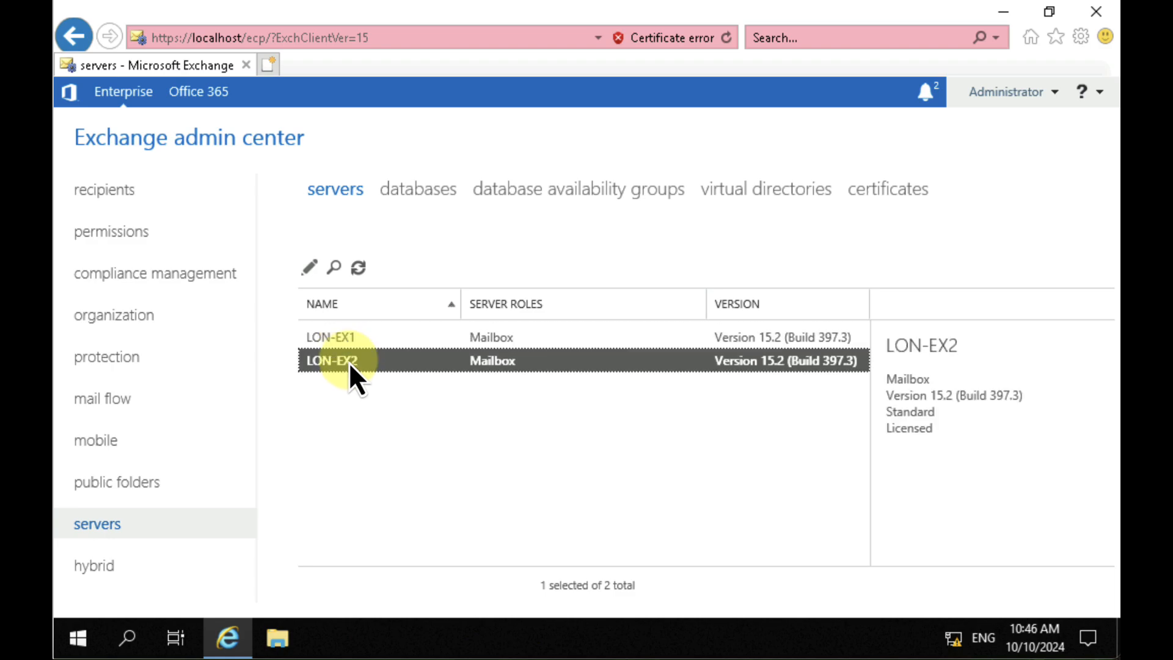
{"action": "left_click", "coordinate": [352, 341]}
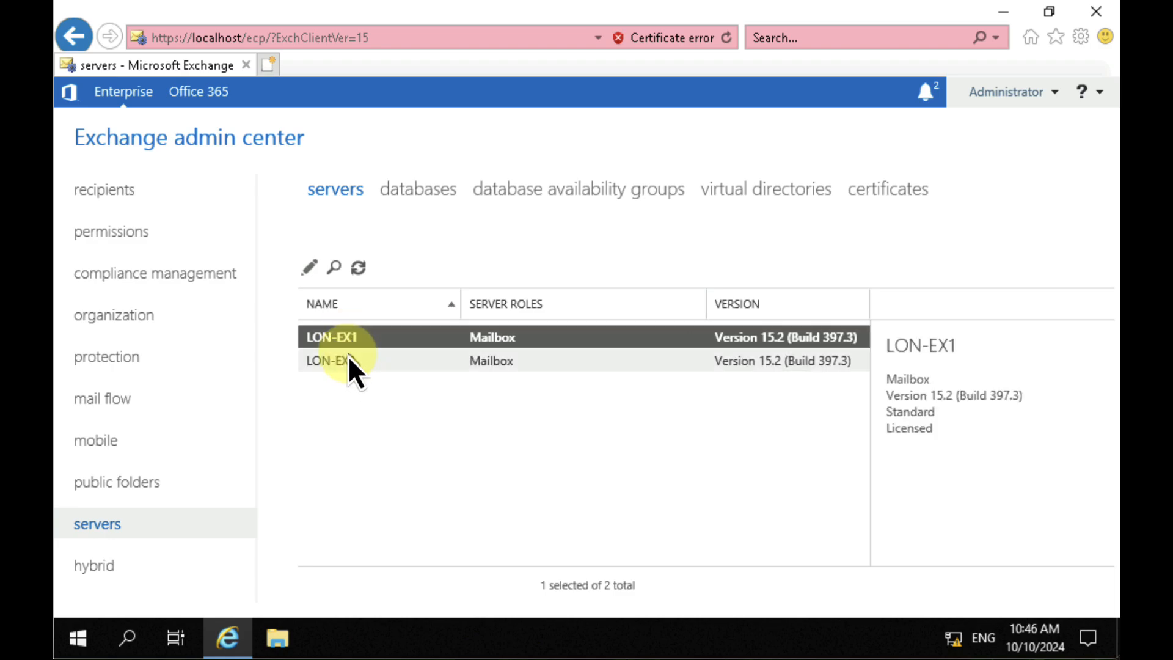
Step: Inspect LON-EX1's general, databases and database availability groups, and unified messaging properties, and return to the servers list
{"action": "double_click", "coordinate": [388, 337]}
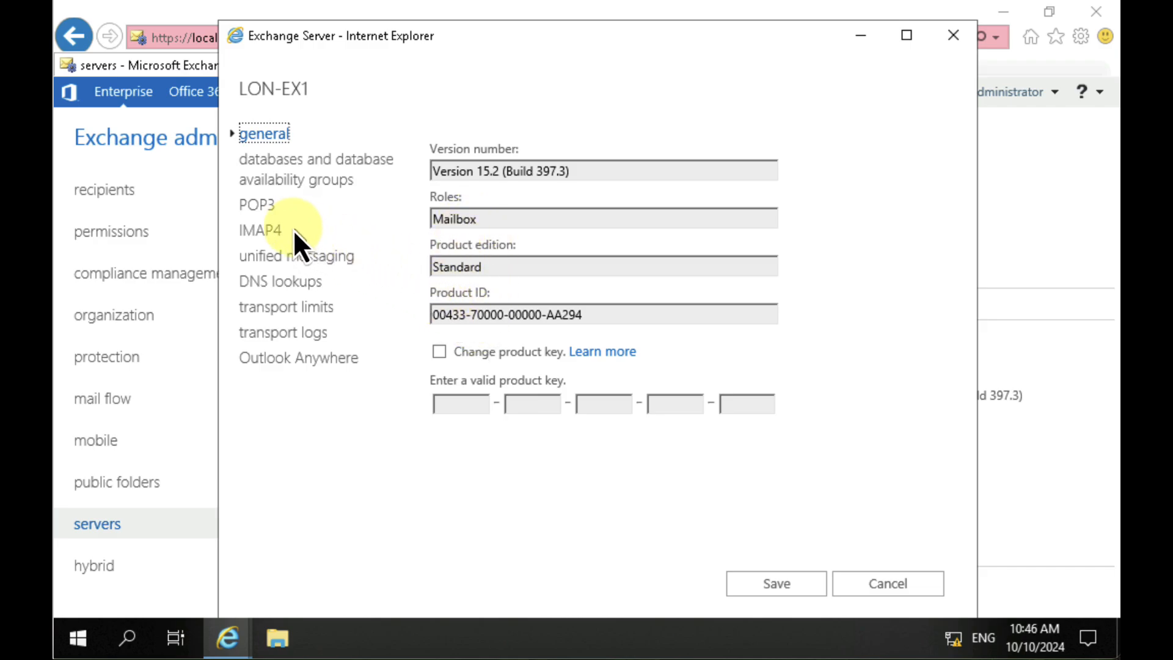
{"action": "left_click", "coordinate": [299, 184]}
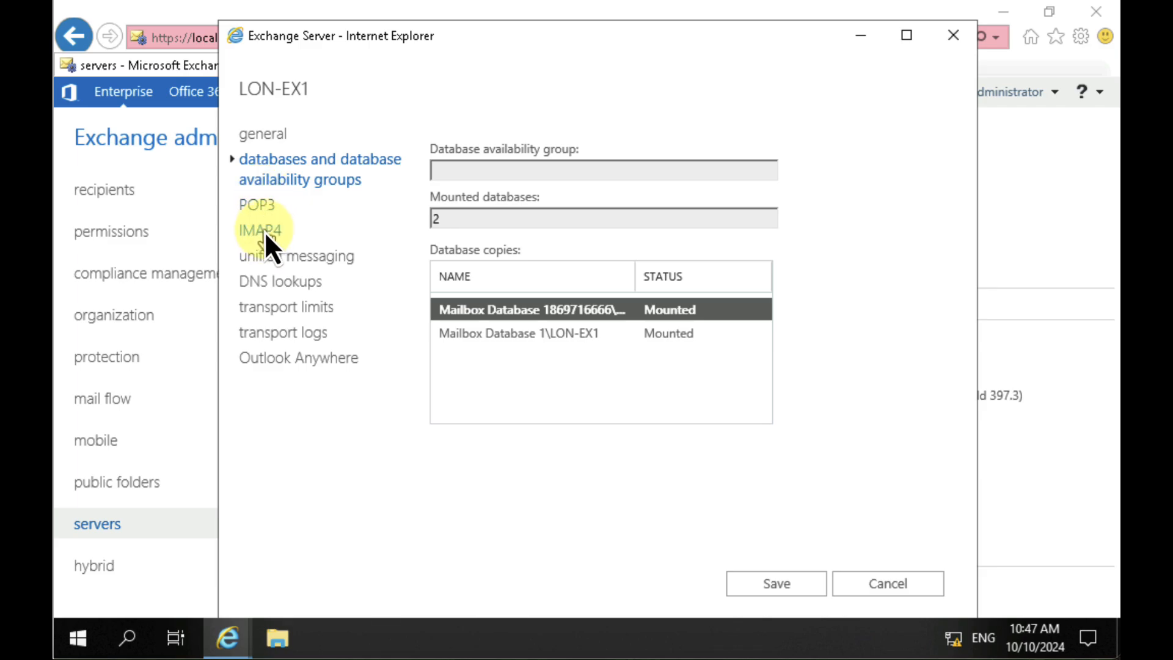
{"action": "left_click", "coordinate": [296, 261]}
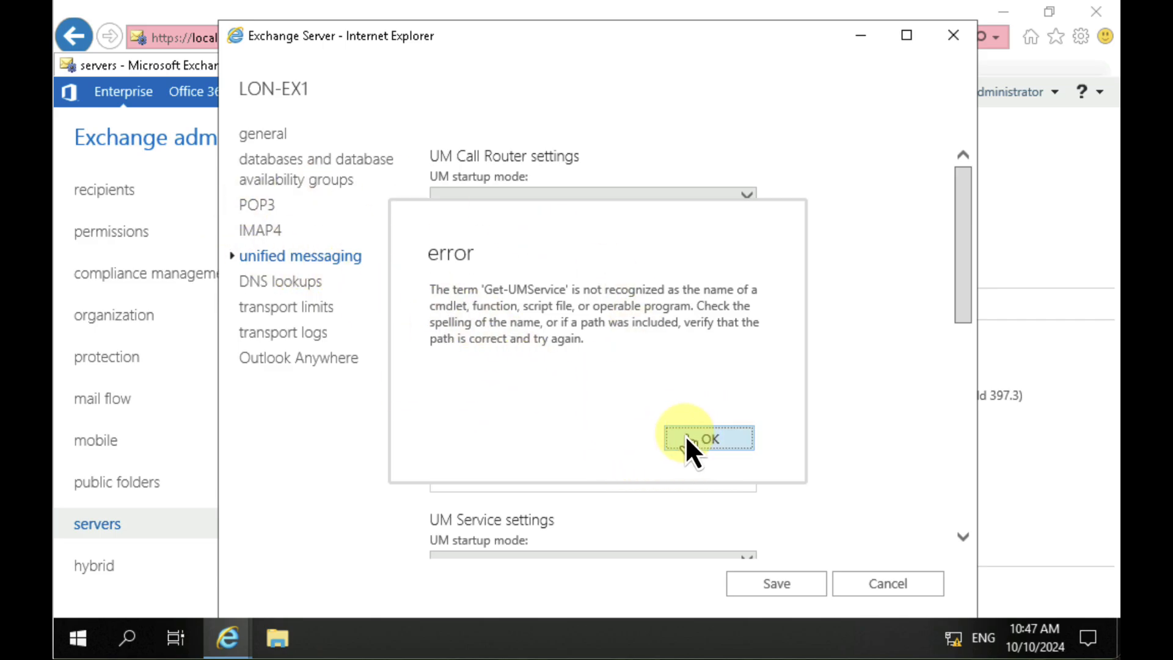
{"action": "left_click", "coordinate": [684, 436]}
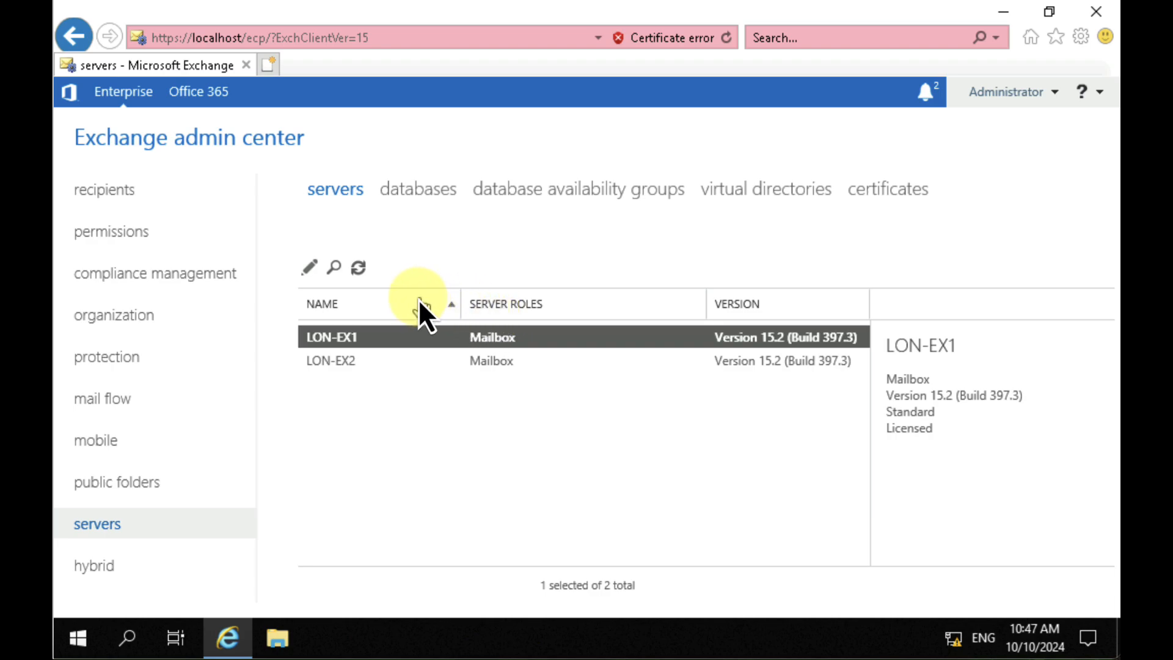
{"action": "left_click", "coordinate": [410, 190]}
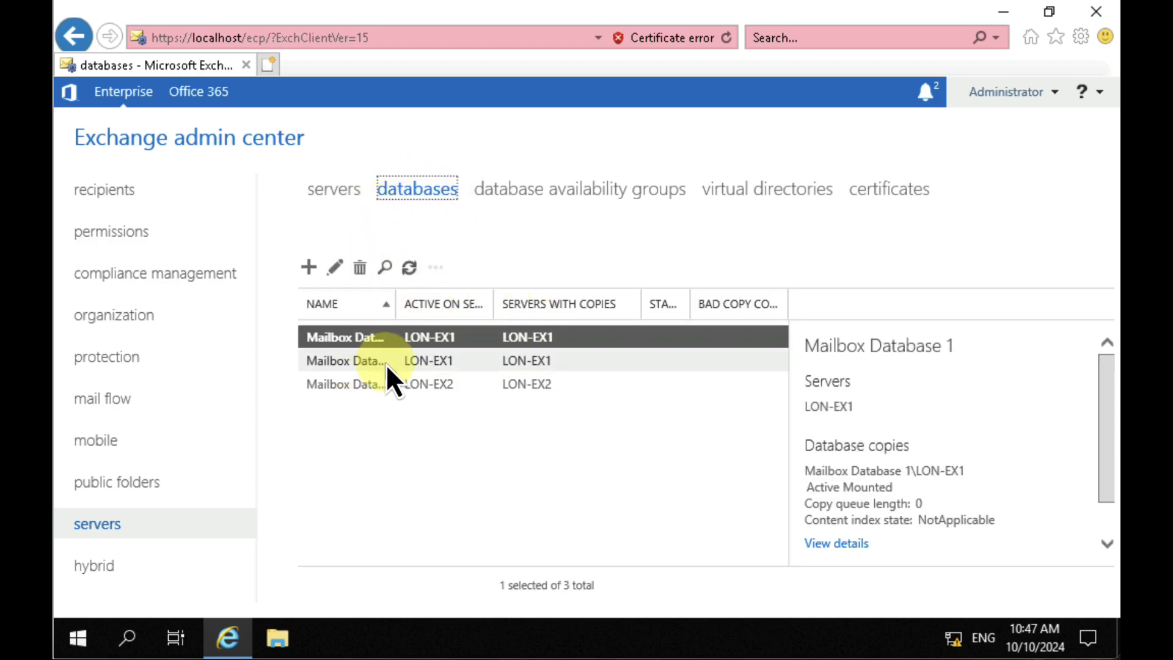
{"action": "left_click", "coordinate": [386, 364]}
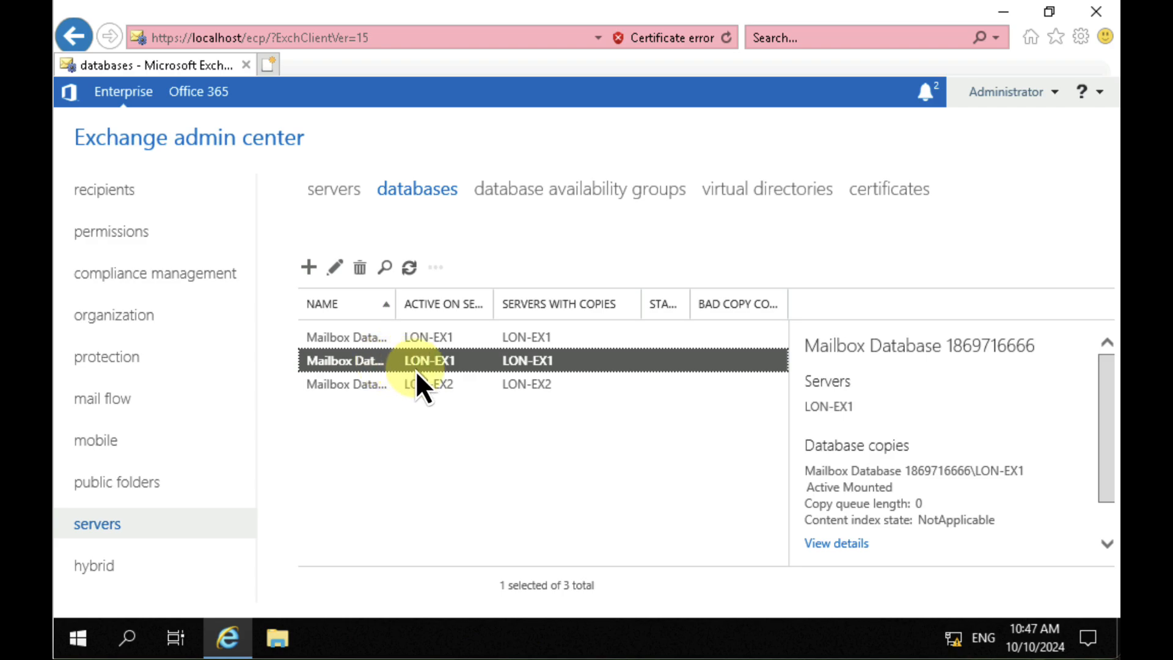
{"action": "left_click", "coordinate": [559, 191]}
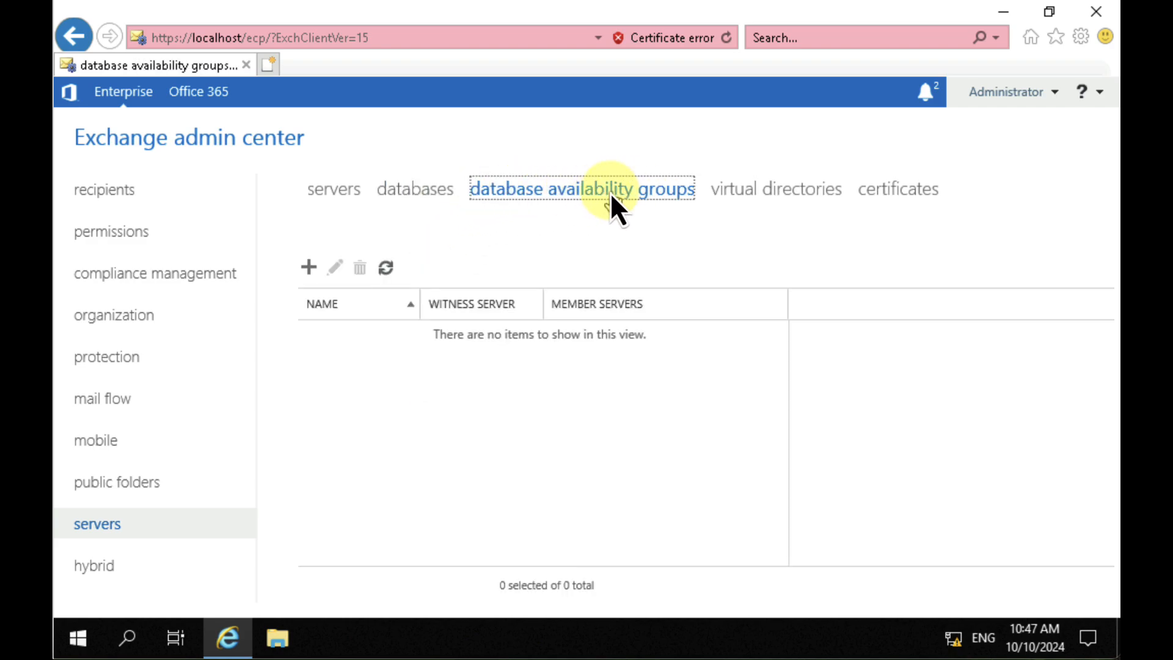
Step: Examine the virtual directories, comparing the details of the Autodiscover, ecp and EWS entries on LON-EX1 and LON-EX2
{"action": "left_click", "coordinate": [797, 192]}
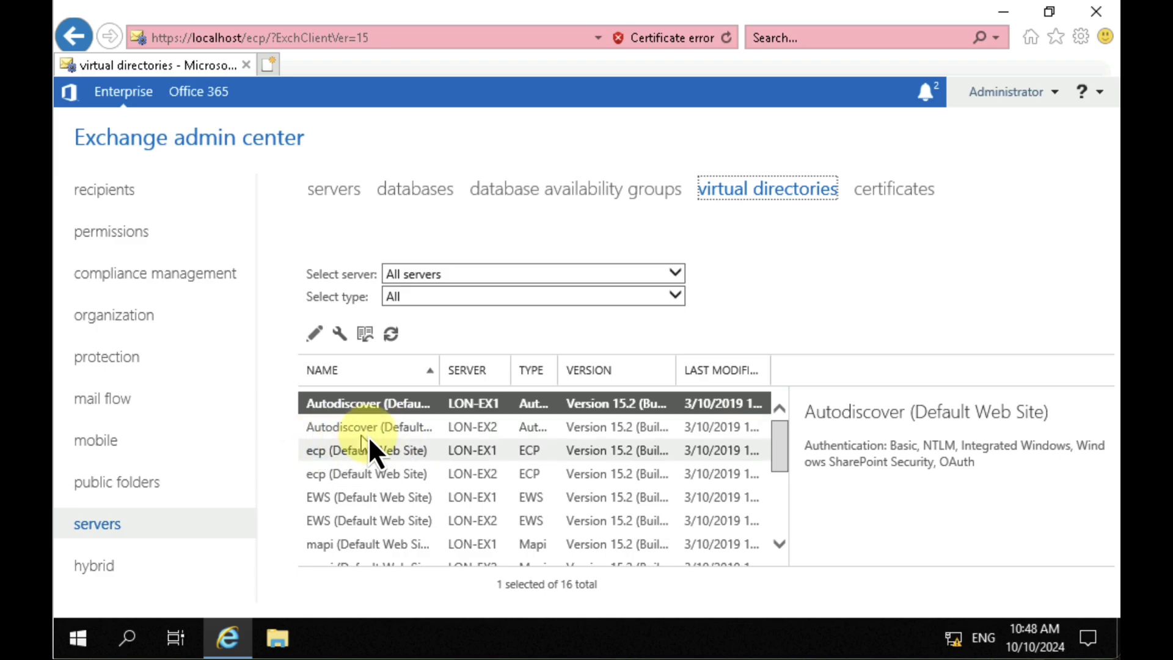
{"action": "left_click", "coordinate": [385, 432]}
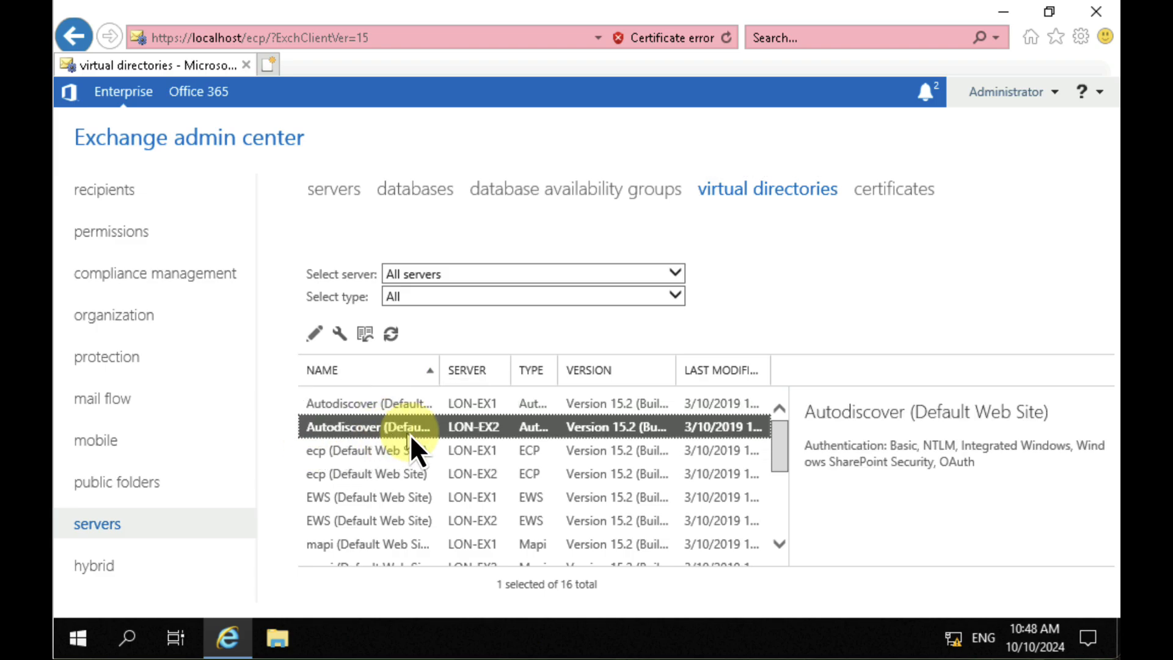
{"action": "left_click", "coordinate": [335, 455]}
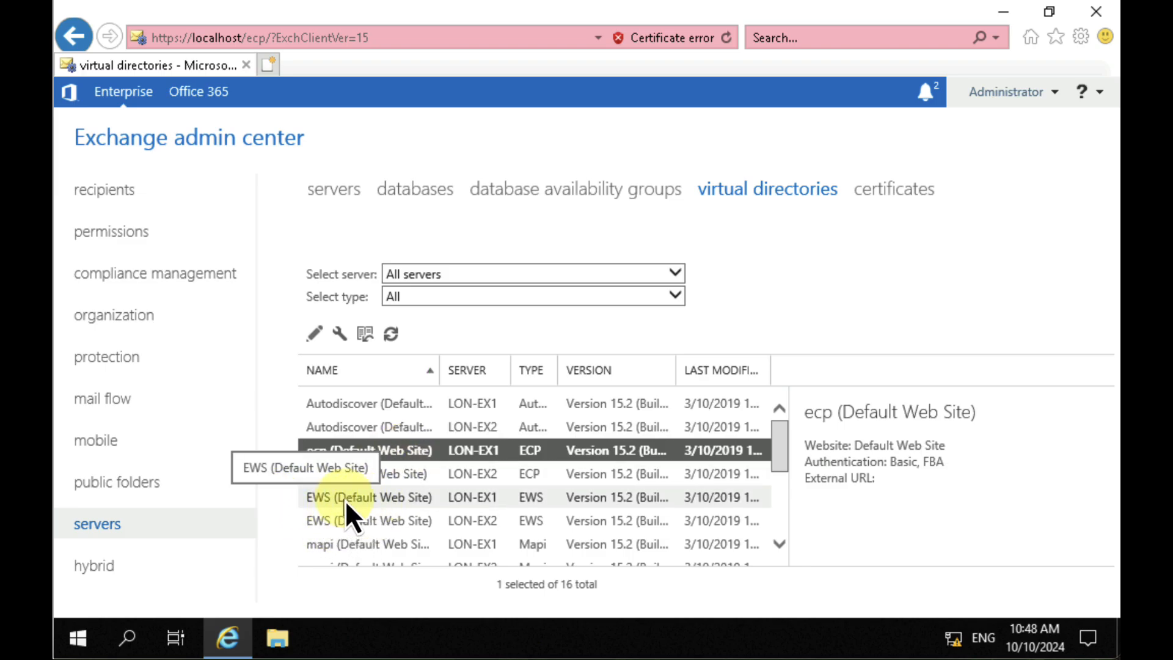
{"action": "left_click", "coordinate": [366, 501]}
{"action": "left_click", "coordinate": [368, 514]}
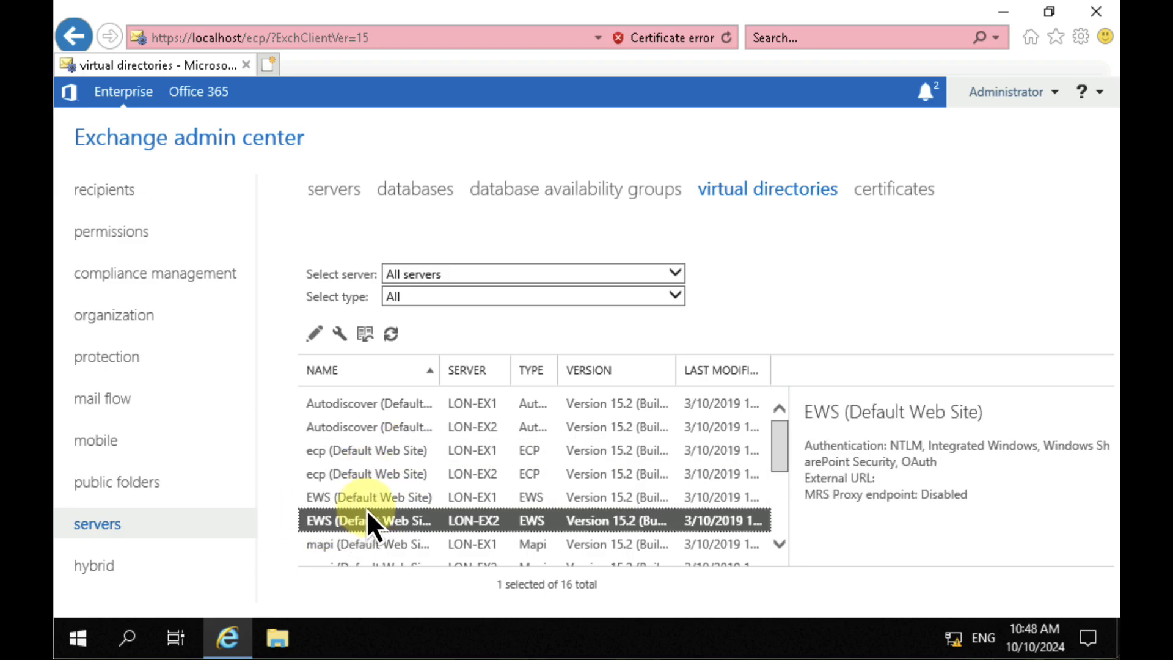
{"action": "left_click", "coordinate": [366, 504]}
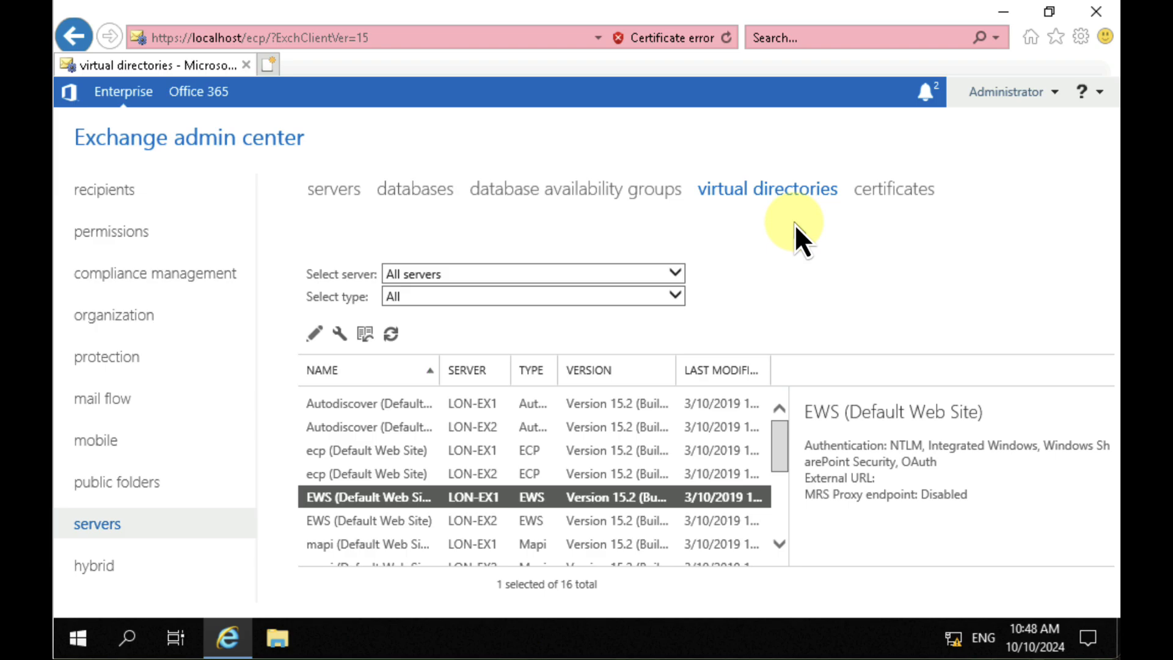
Step: Review the LON-EX1 certificates and the hybrid setup page, and return to the servers list
{"action": "left_click", "coordinate": [905, 189]}
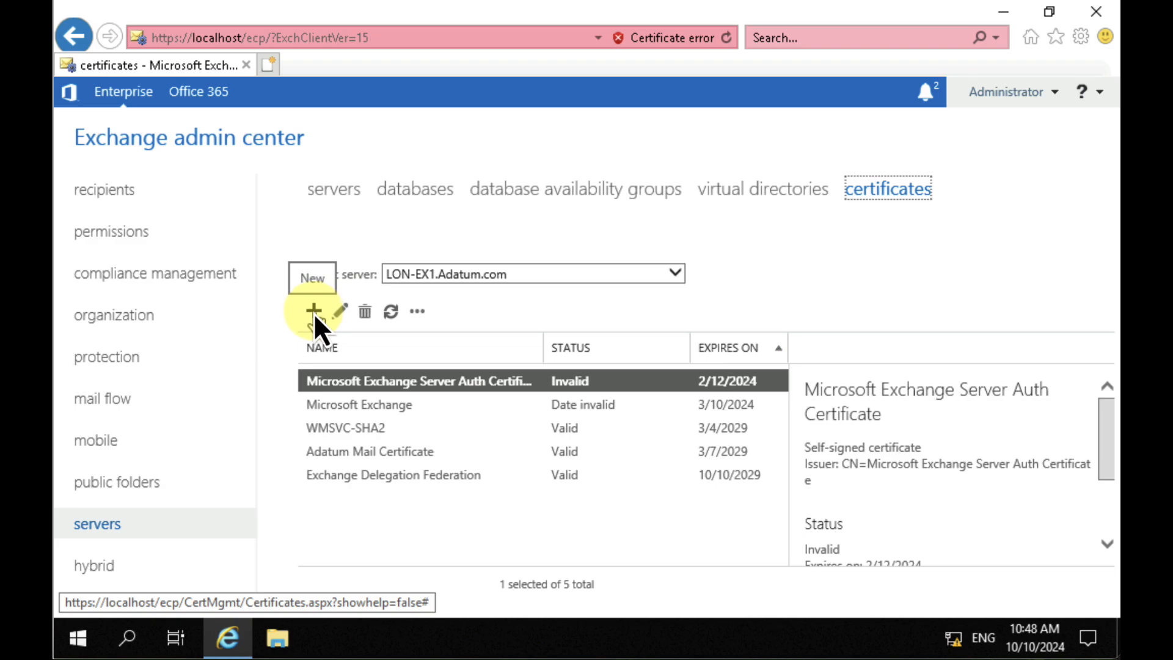
{"action": "left_click", "coordinate": [101, 562]}
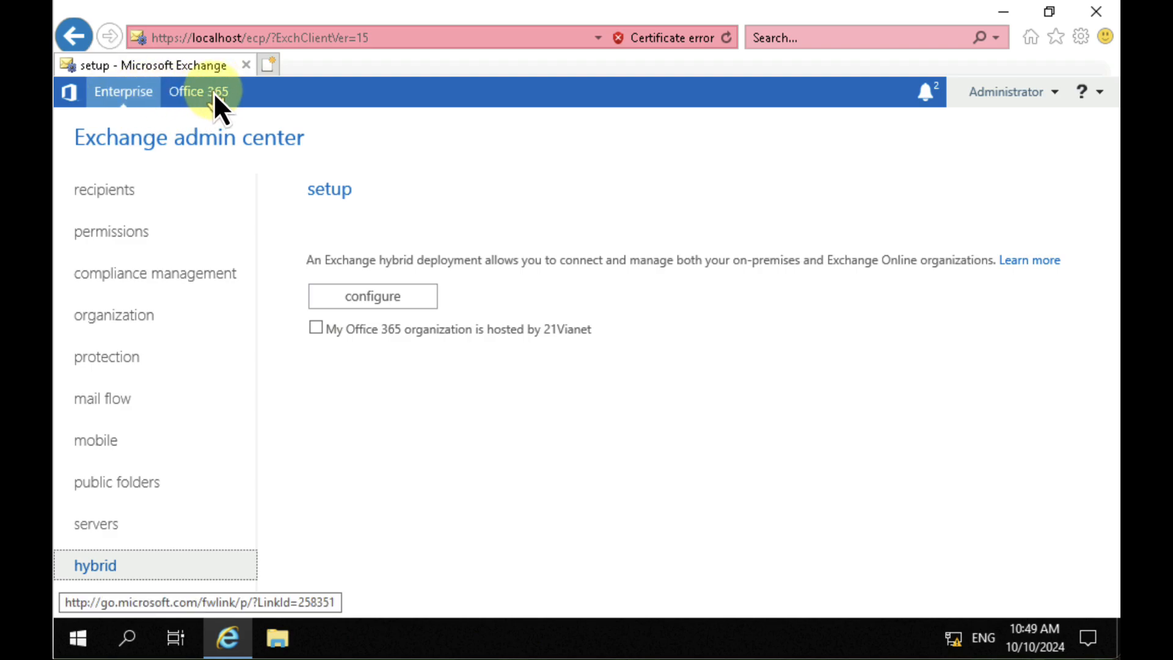
{"action": "left_click", "coordinate": [114, 193]}
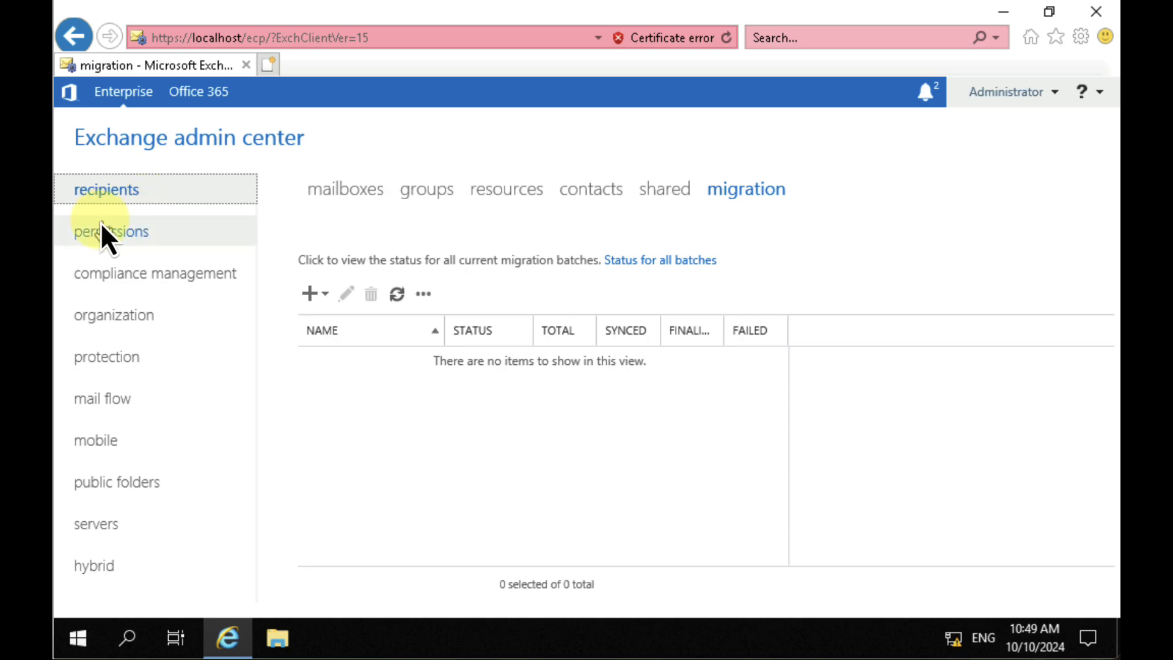
{"action": "left_click", "coordinate": [116, 524]}
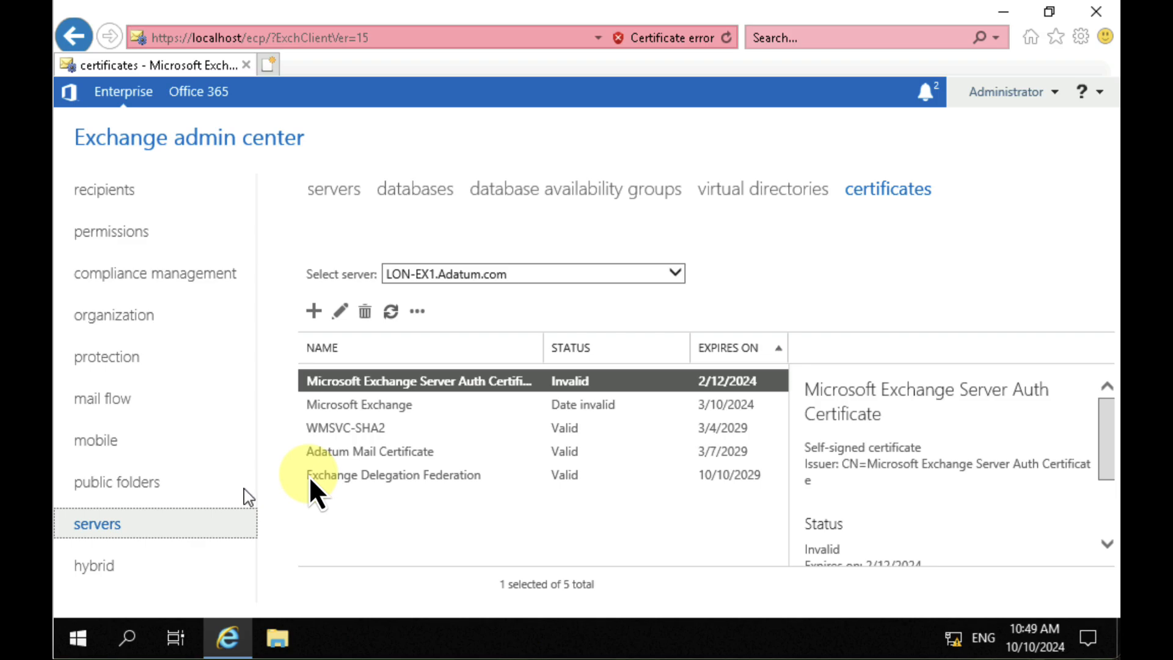
{"action": "left_click", "coordinate": [337, 187]}
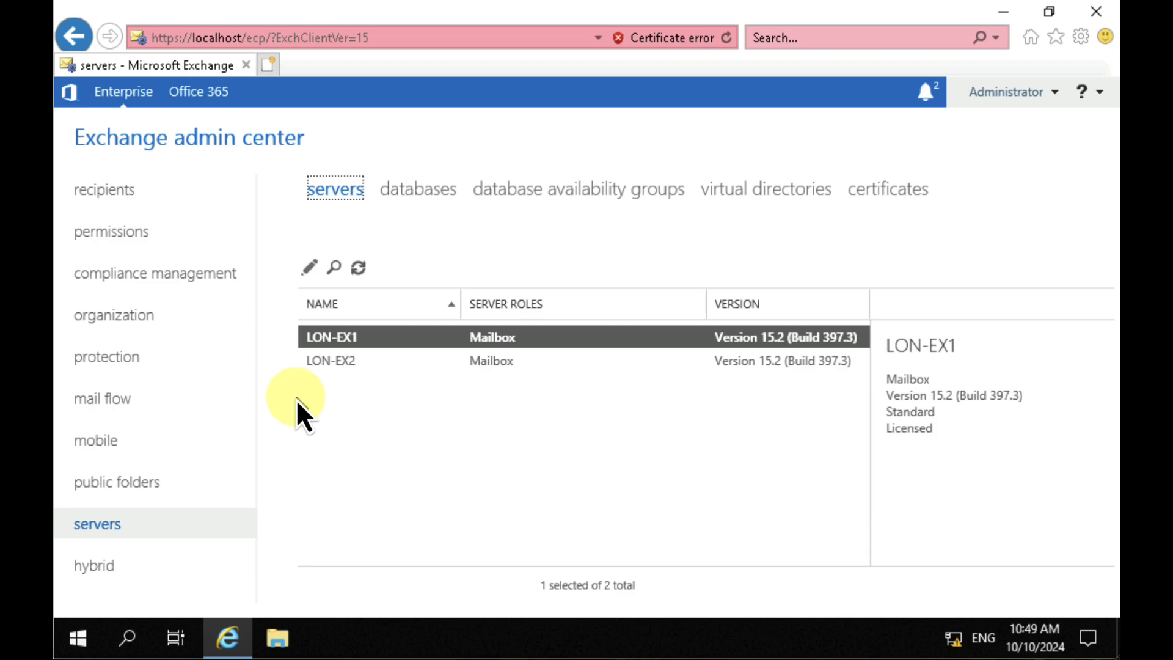
Step: Open the new user's mailbox properties from the recipients' mailboxes and examine the general settings, including the password change and address list hiding options
{"action": "left_click", "coordinate": [90, 192]}
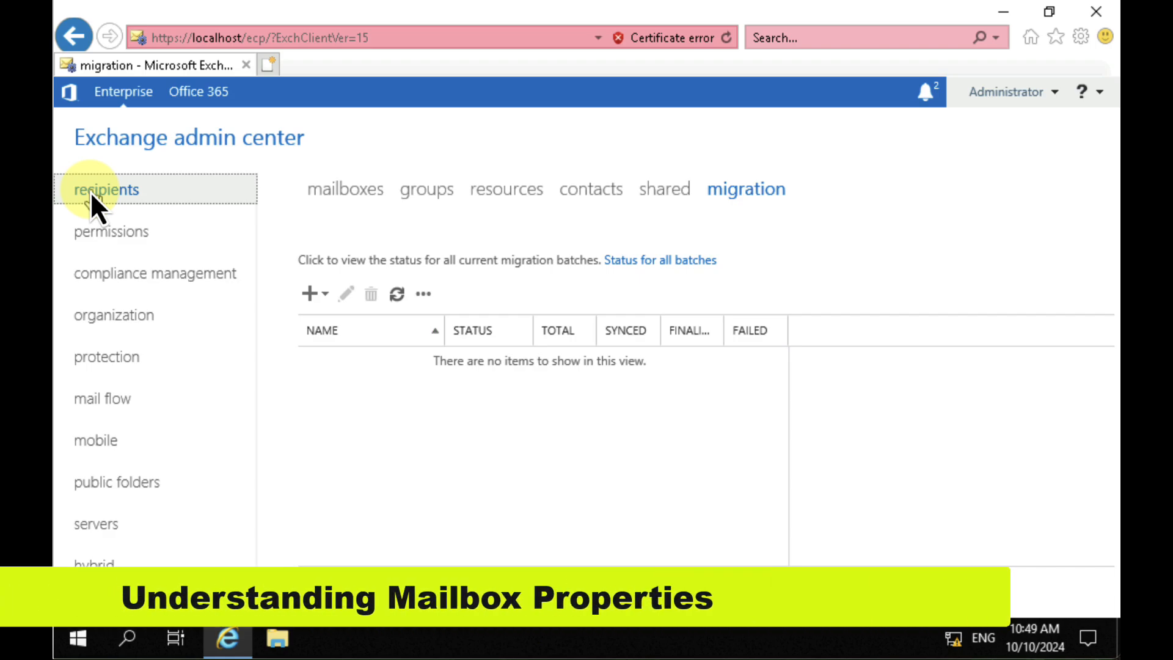
{"action": "left_click", "coordinate": [361, 192]}
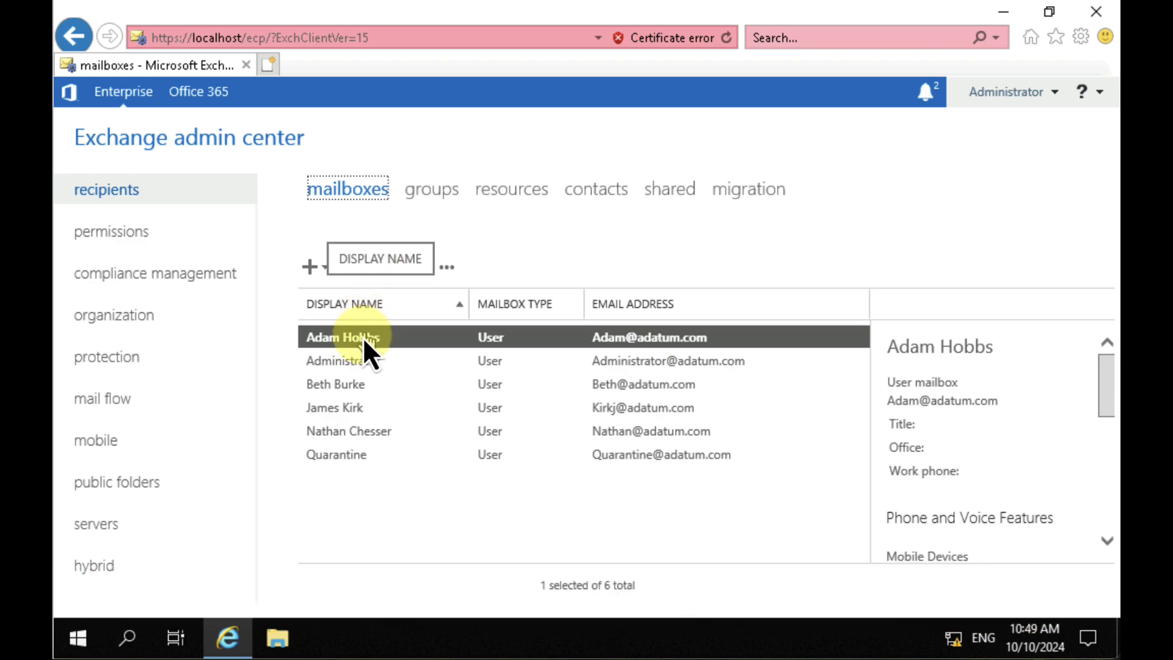
{"action": "left_click", "coordinate": [353, 410]}
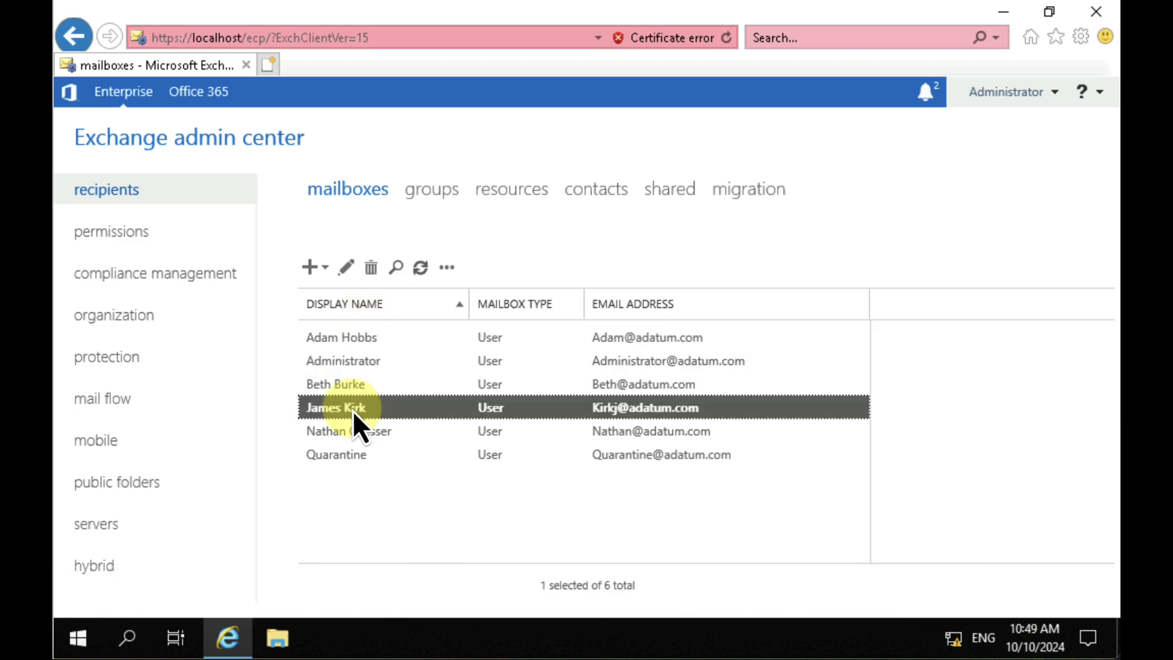
{"action": "double_click", "coordinate": [403, 409]}
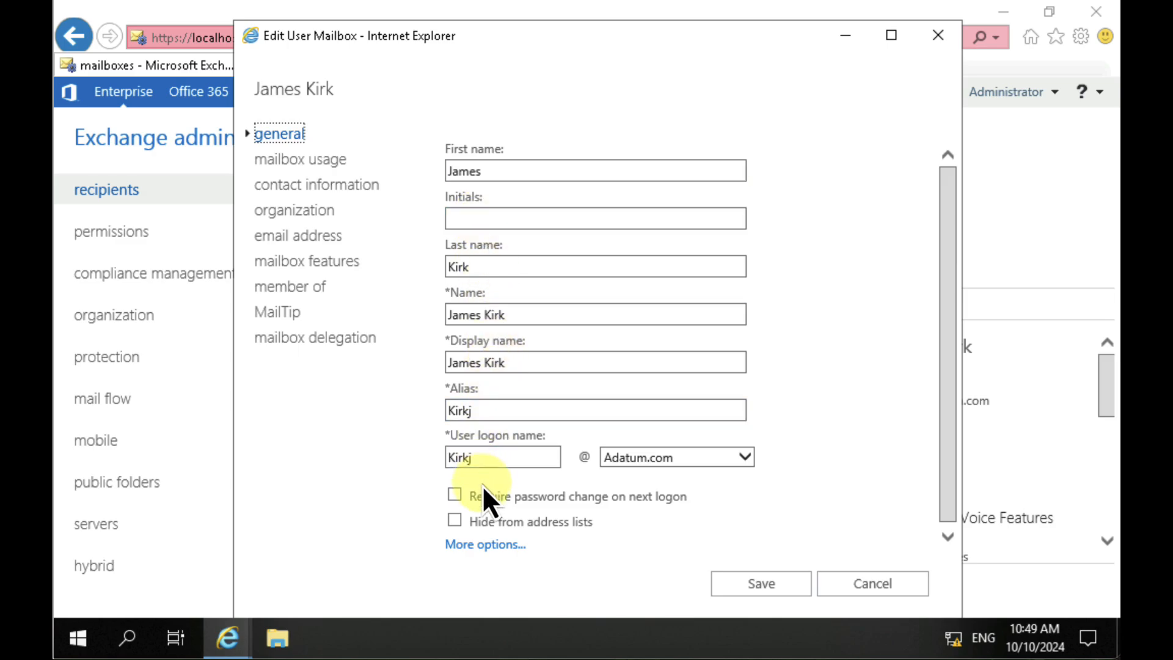
{"action": "mouse_move", "coordinate": [479, 505]}
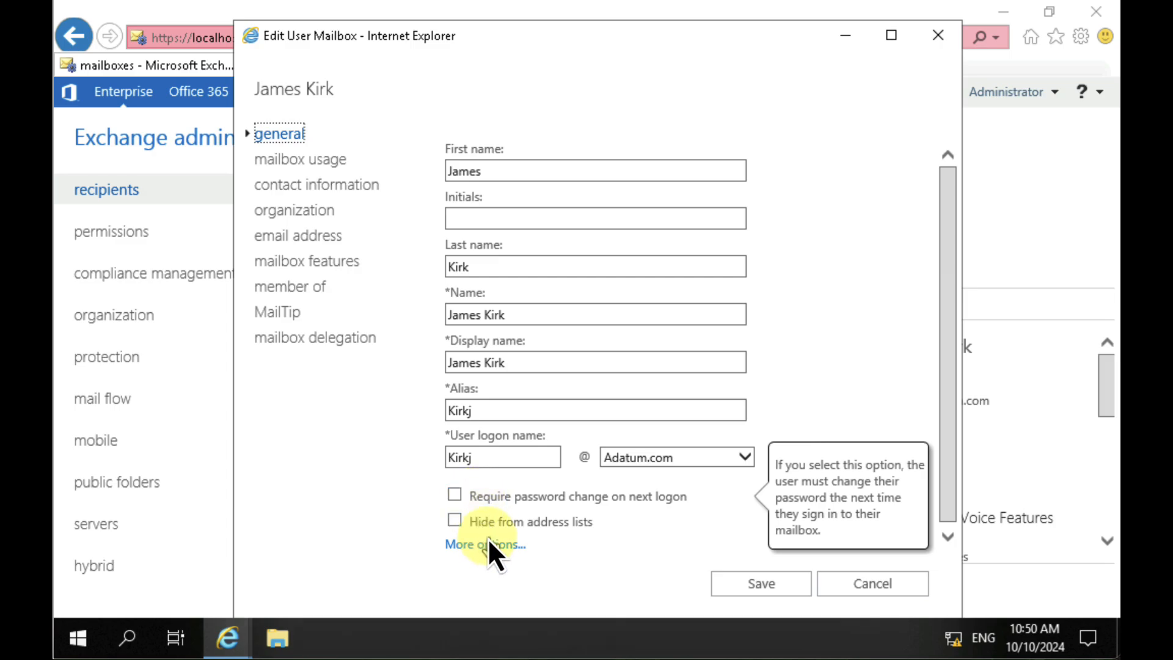
{"action": "mouse_move", "coordinate": [489, 526]}
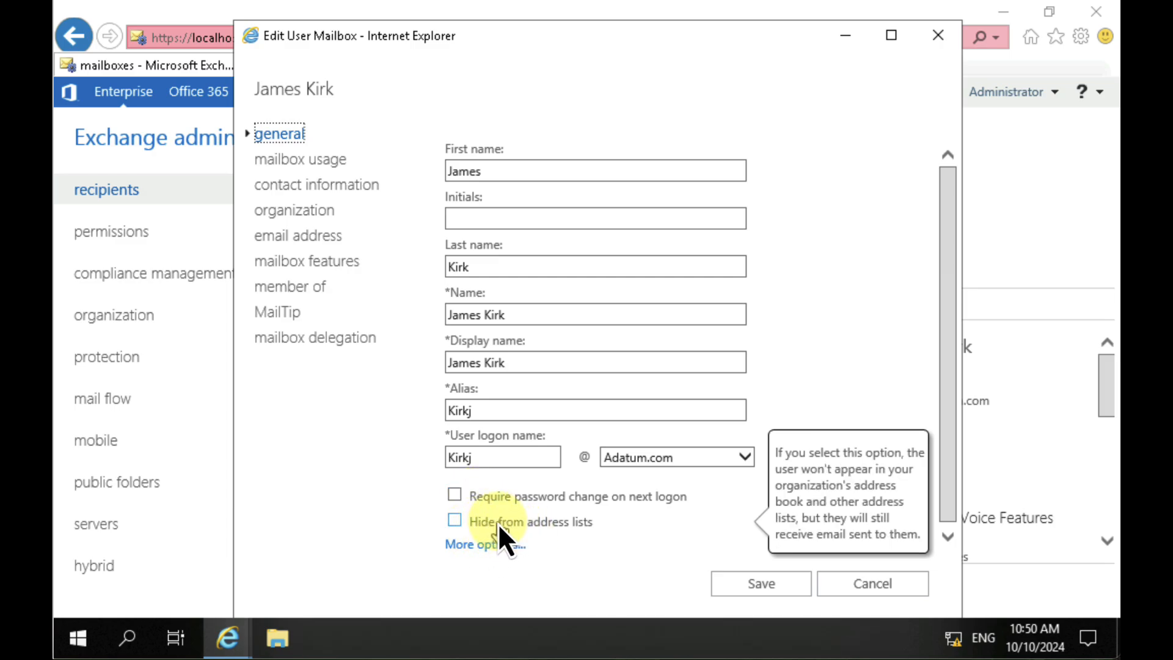
Step: Review the user mailbox's usage, contact information, organization and email address properties
{"action": "left_click", "coordinate": [328, 161]}
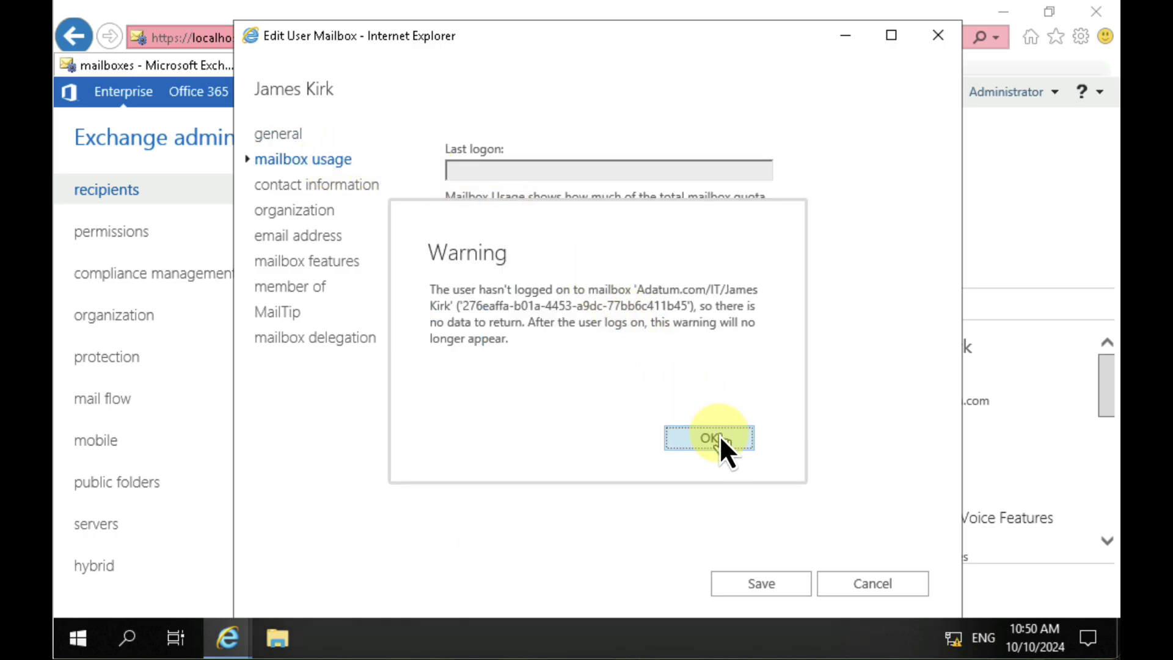
{"action": "left_click", "coordinate": [720, 435]}
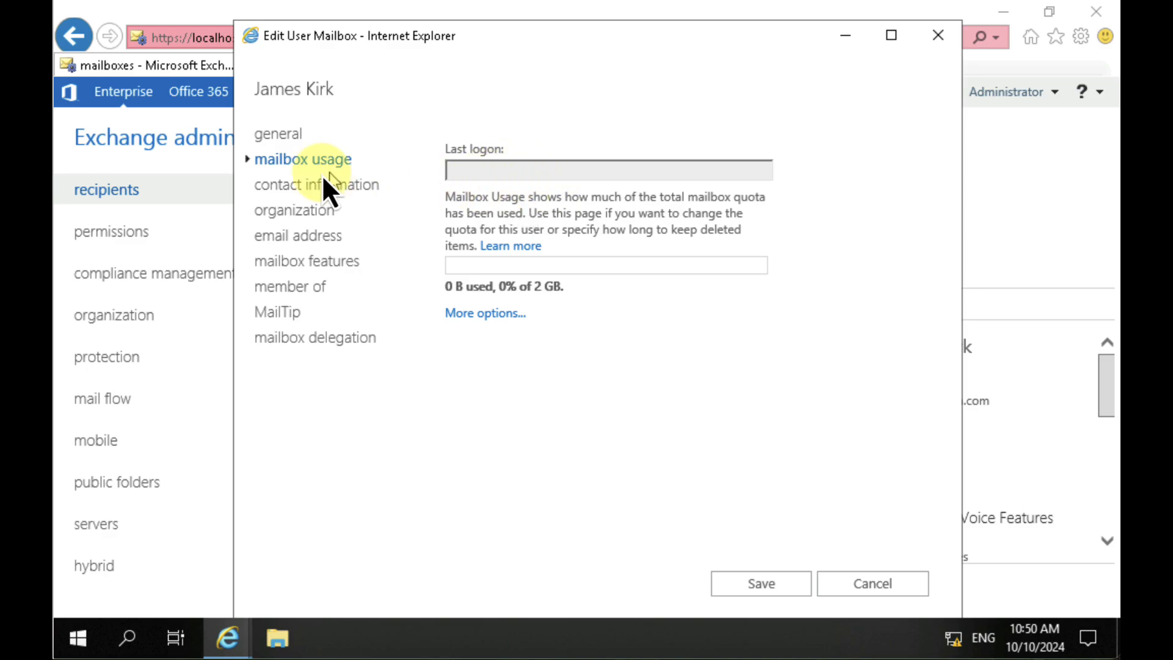
{"action": "left_click", "coordinate": [306, 183]}
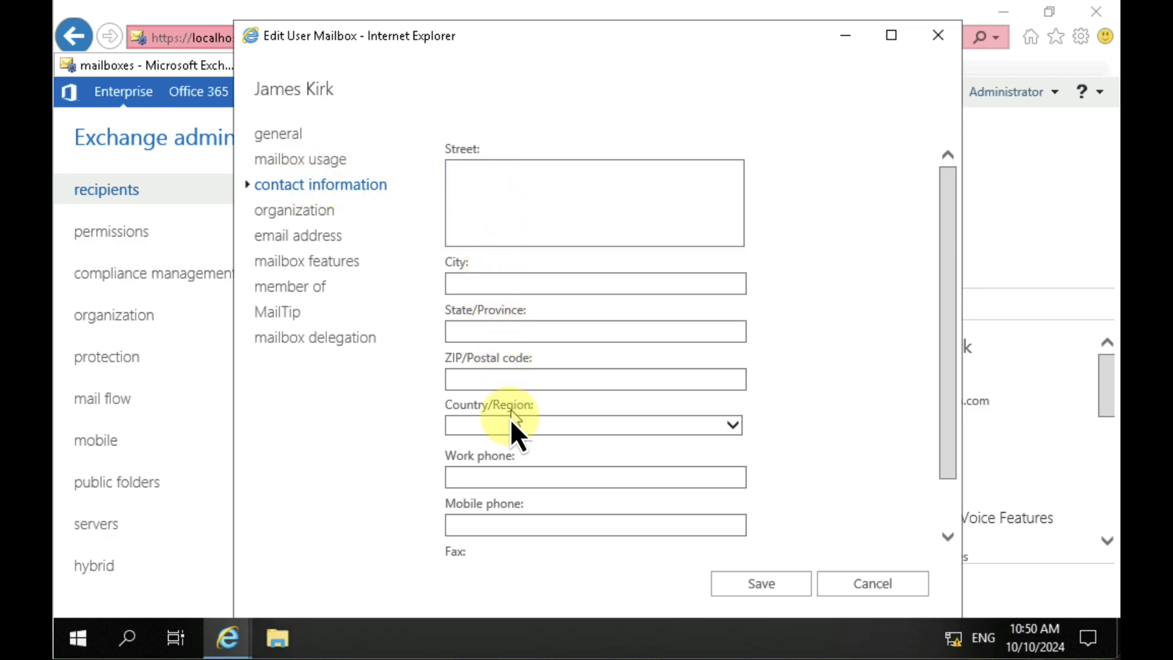
{"action": "scroll", "coordinate": [534, 452], "scroll_direction": "down", "scroll_amount": 1}
{"action": "scroll", "coordinate": [530, 440], "scroll_direction": "up", "scroll_amount": 1}
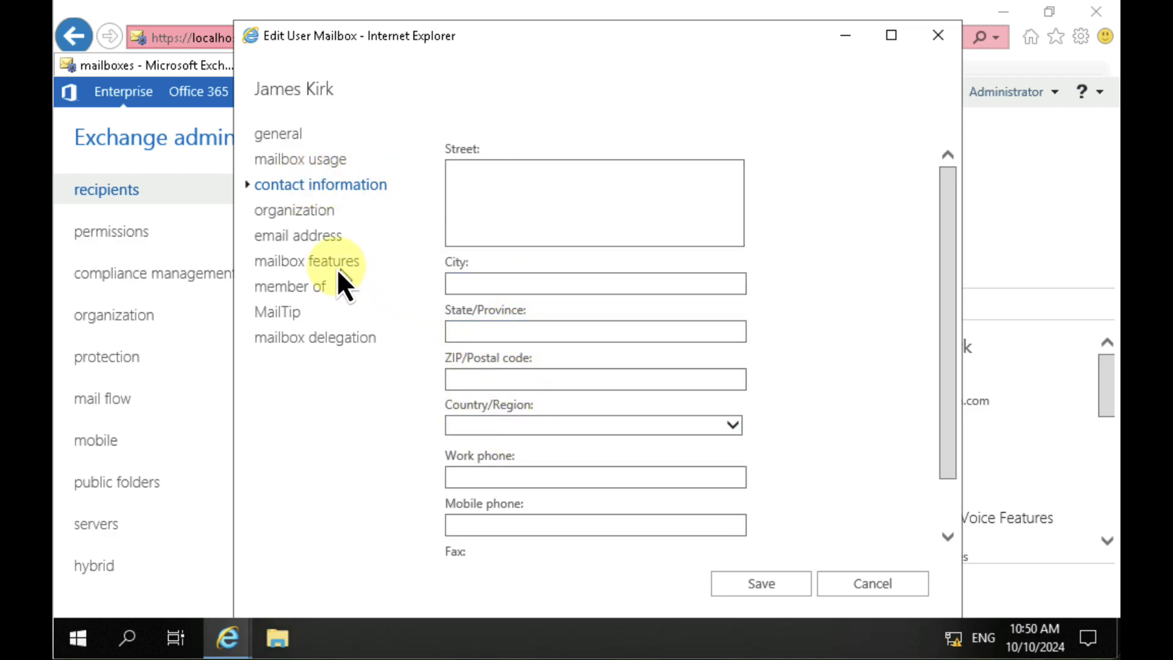
{"action": "left_click", "coordinate": [302, 214]}
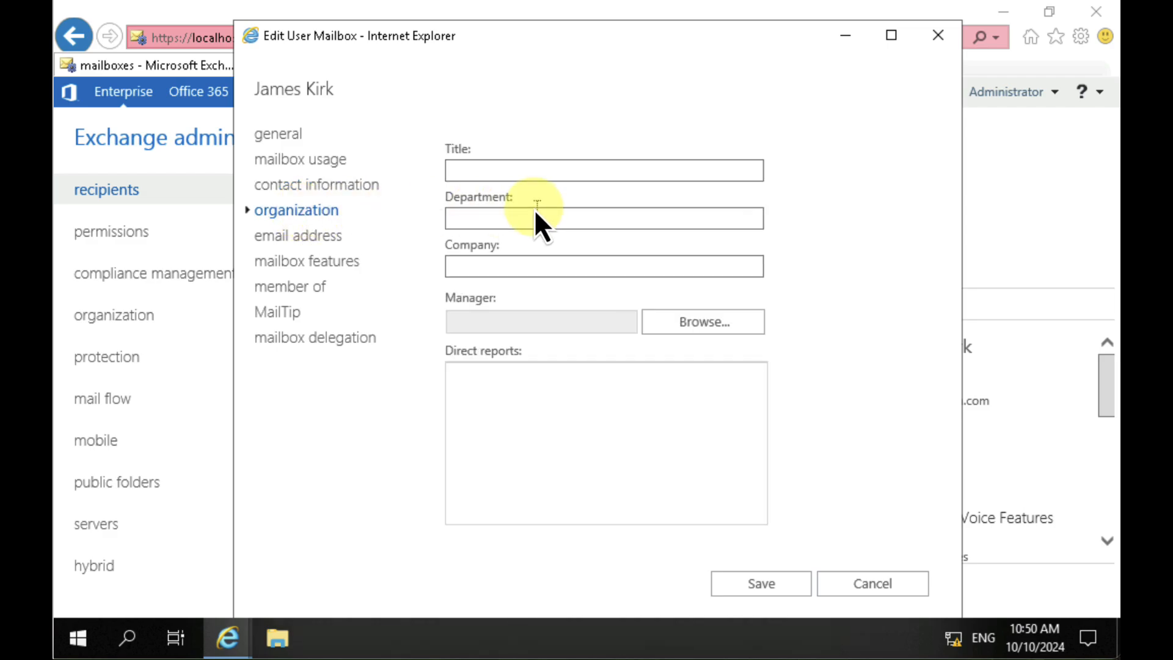
{"action": "left_click", "coordinate": [326, 239]}
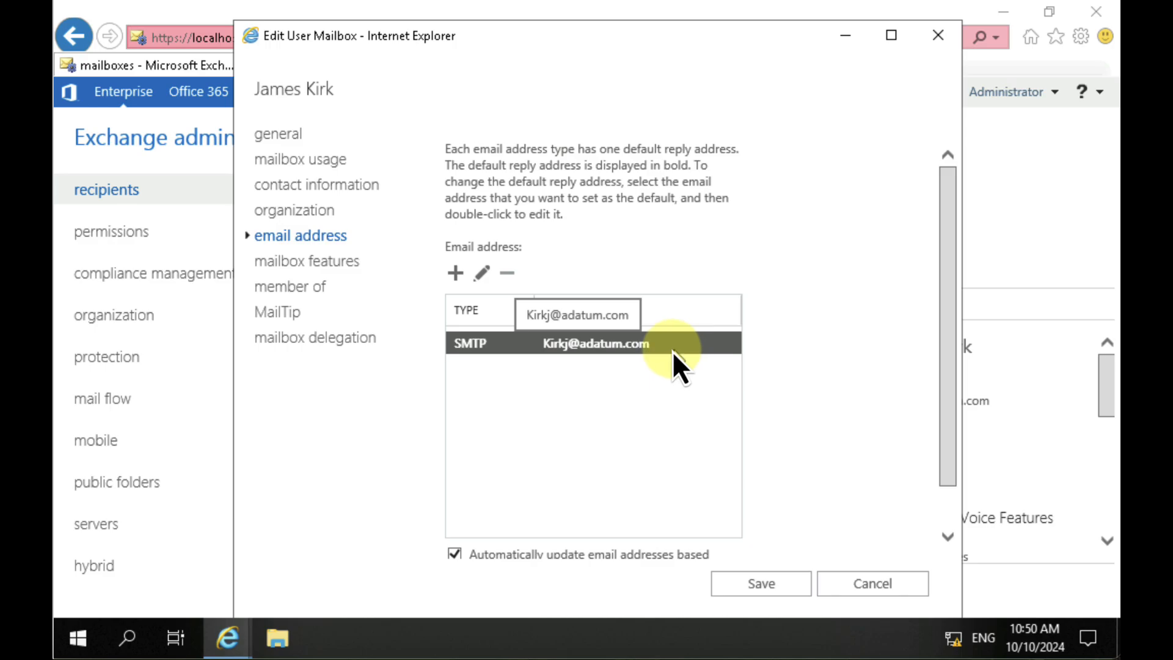
Step: Set the retention policy in the user's mailbox features to Default MRM Policy
{"action": "left_click", "coordinate": [314, 261]}
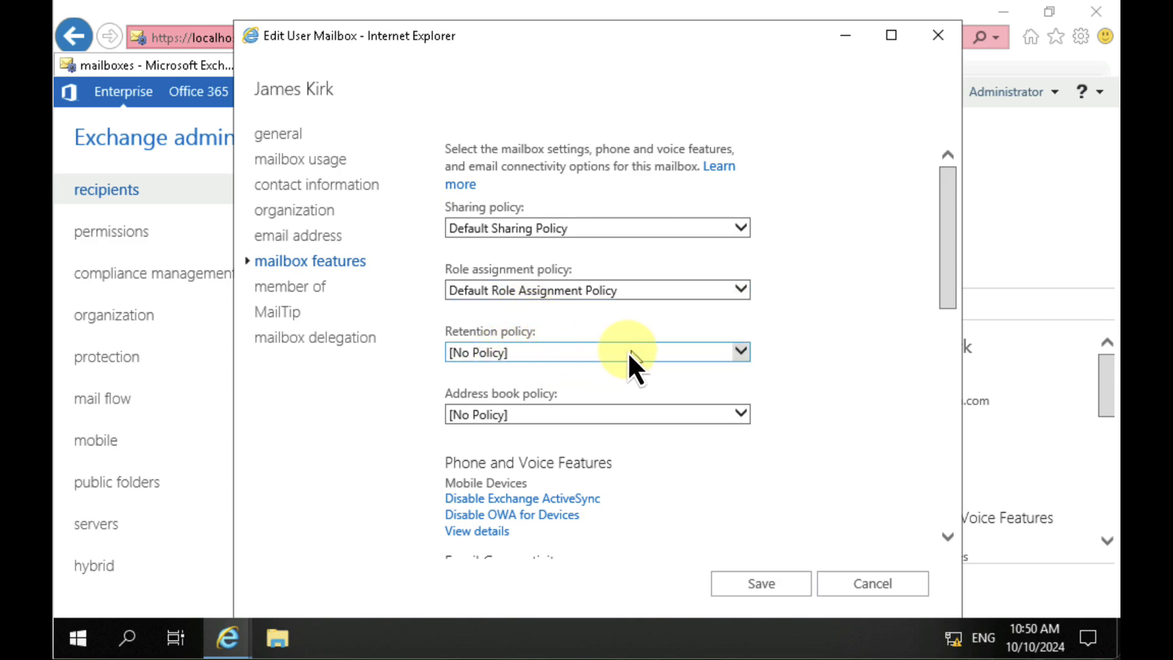
{"action": "left_click", "coordinate": [518, 349]}
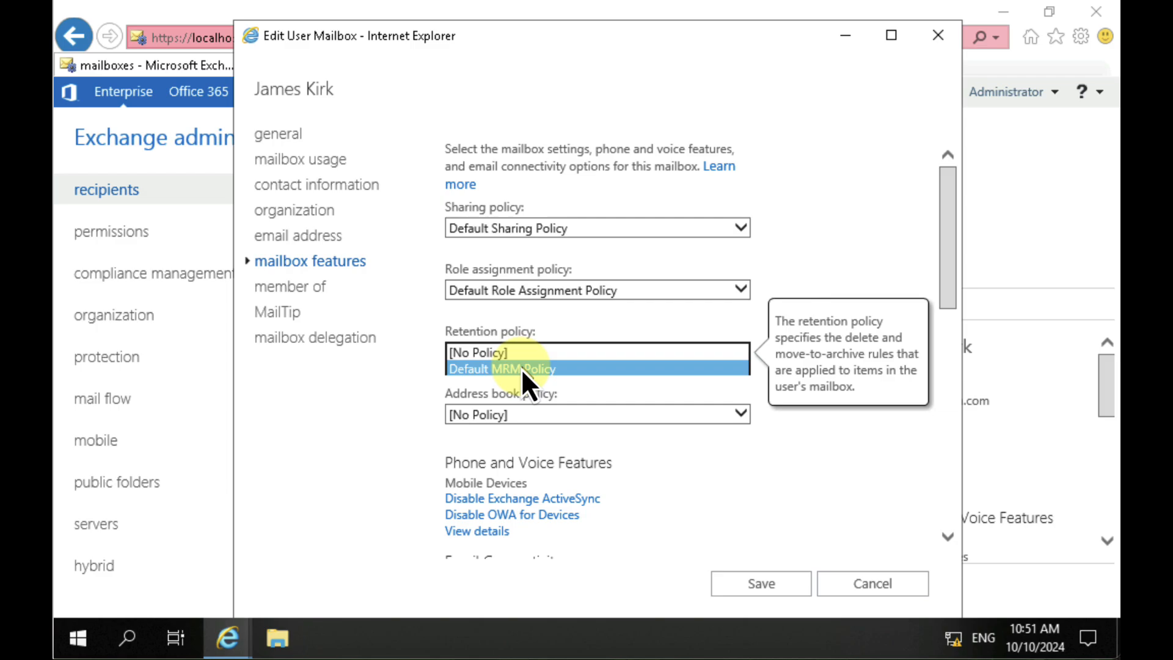
{"action": "left_click", "coordinate": [522, 368]}
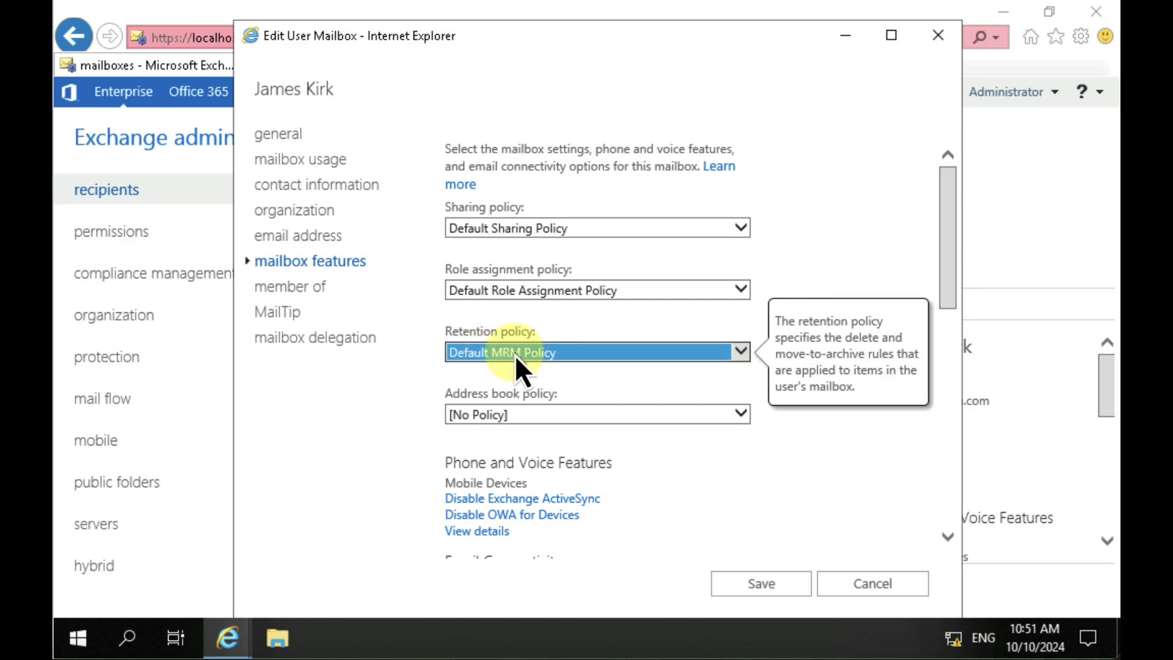
Step: Review the mailbox's address book policy options, mobile device and email connectivity settings, and the litigation hold feature
{"action": "left_click", "coordinate": [562, 410]}
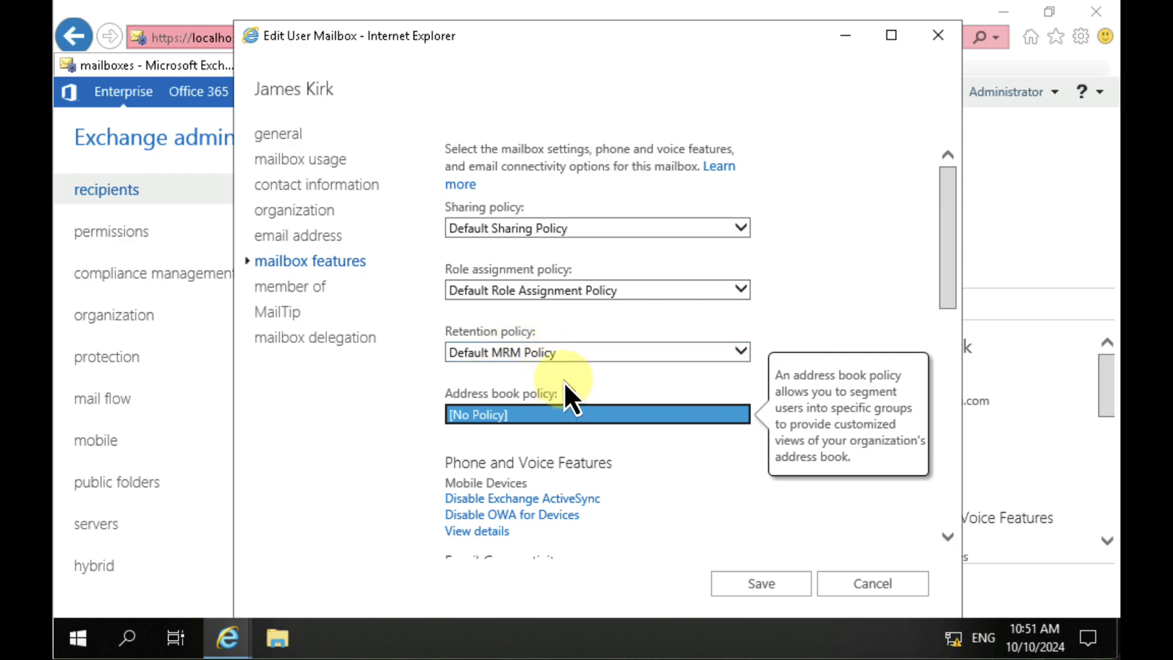
{"action": "left_click", "coordinate": [641, 458]}
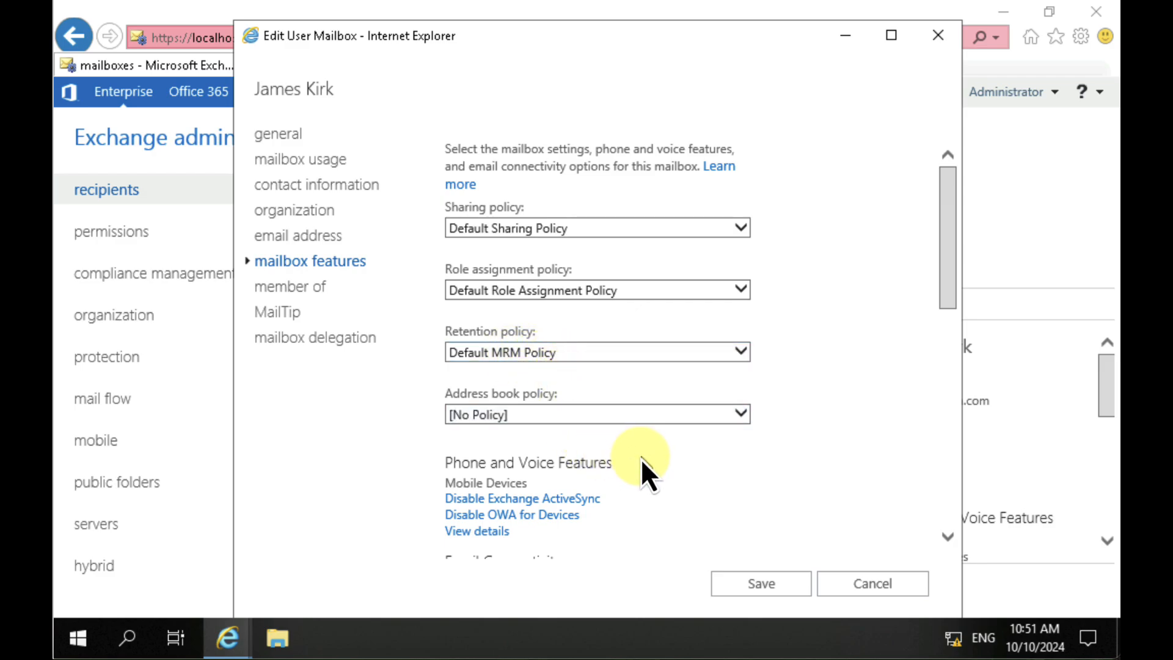
{"action": "scroll", "coordinate": [649, 490], "scroll_direction": "down", "scroll_amount": 3}
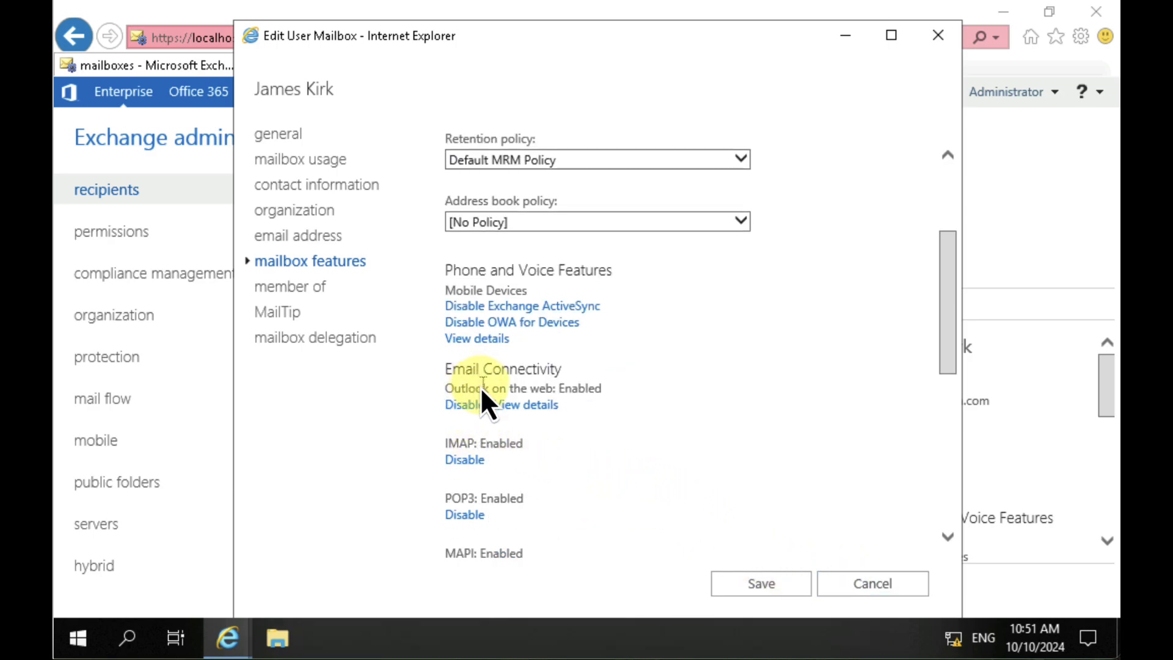
{"action": "scroll", "coordinate": [496, 414], "scroll_direction": "down", "scroll_amount": 3}
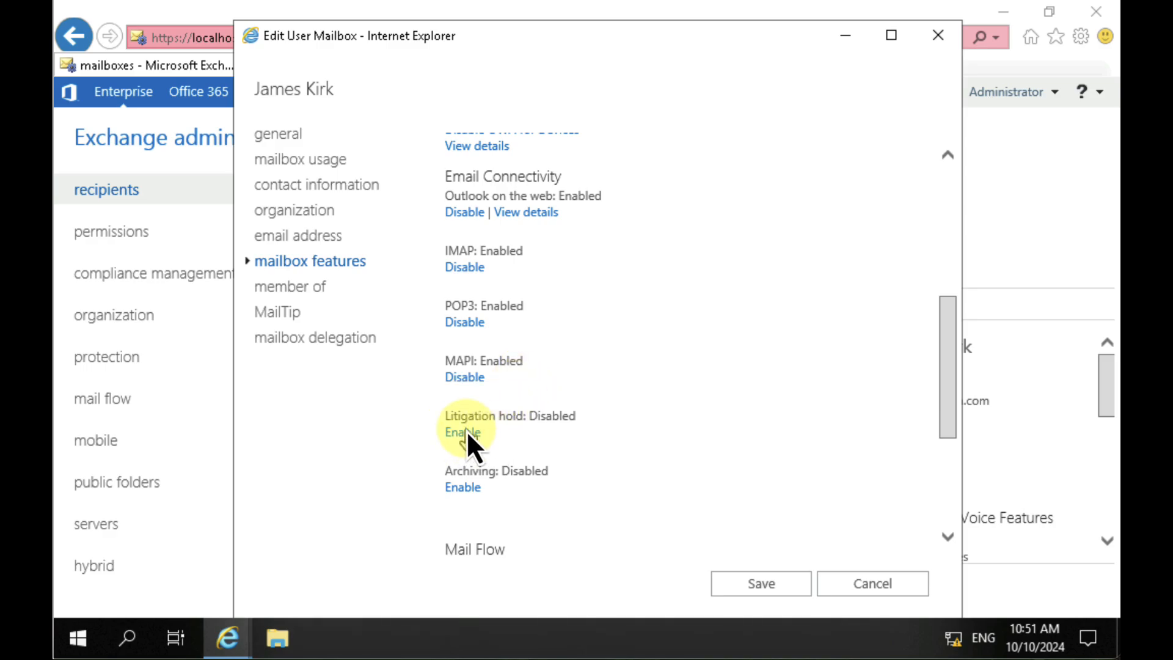
{"action": "left_click_drag", "start_coordinate": [449, 414], "coordinate": [553, 414]}
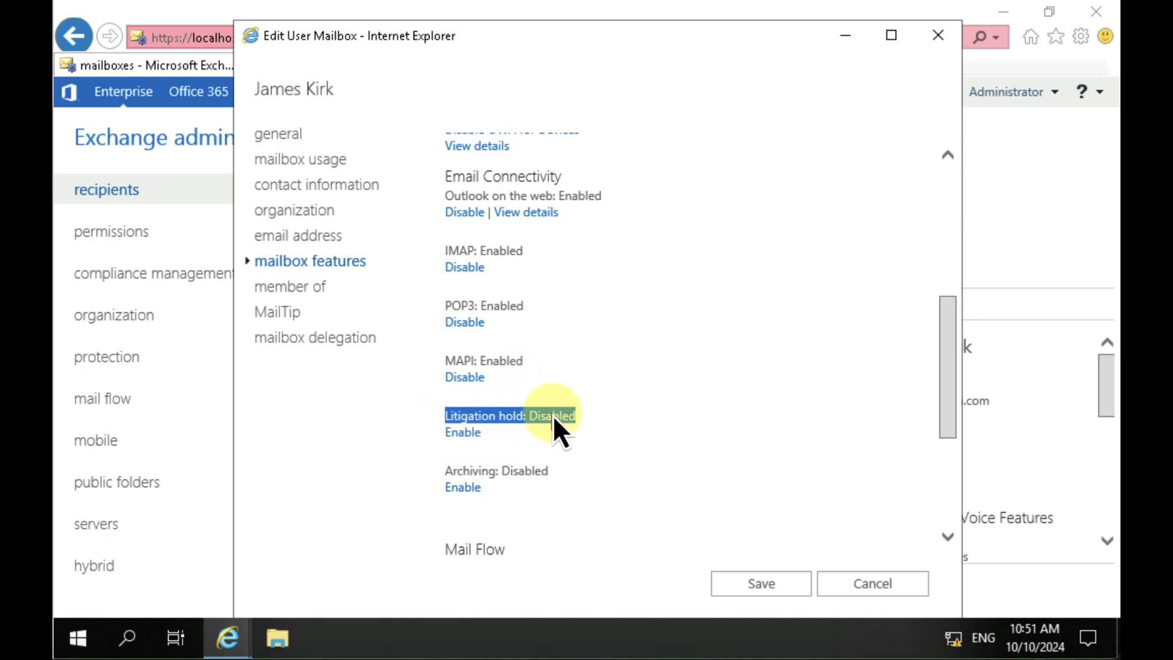
{"action": "left_click", "coordinate": [496, 426]}
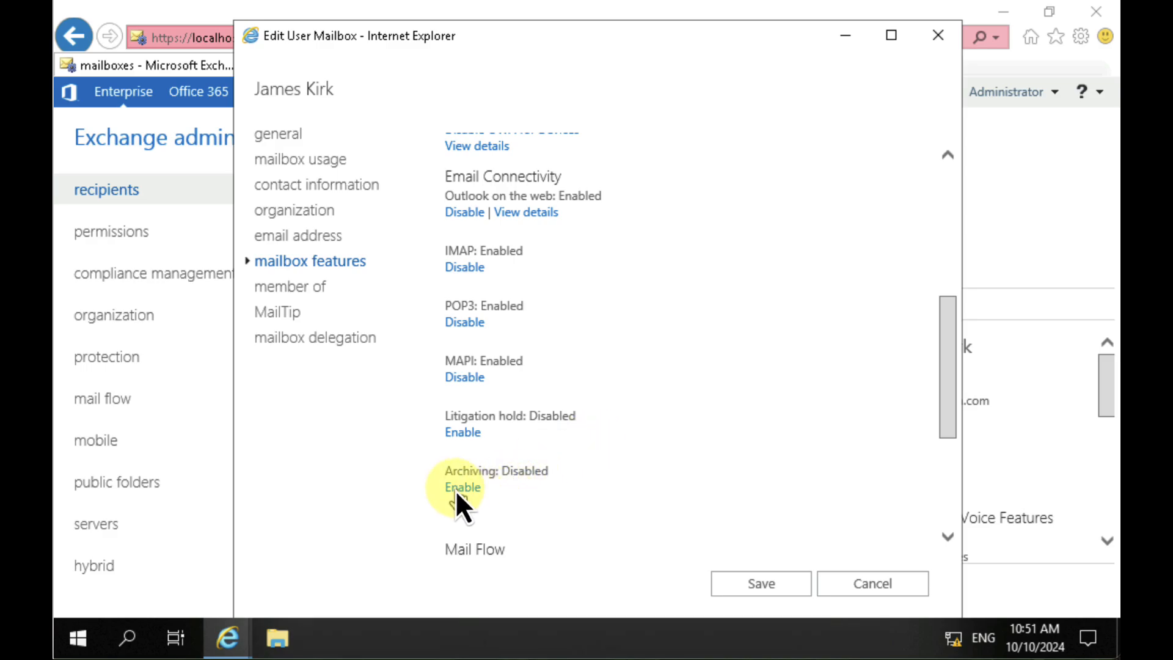
Step: Enable archiving for the mailbox, using Mailbox Database 1 for the in-place archive
{"action": "left_click", "coordinate": [518, 487]}
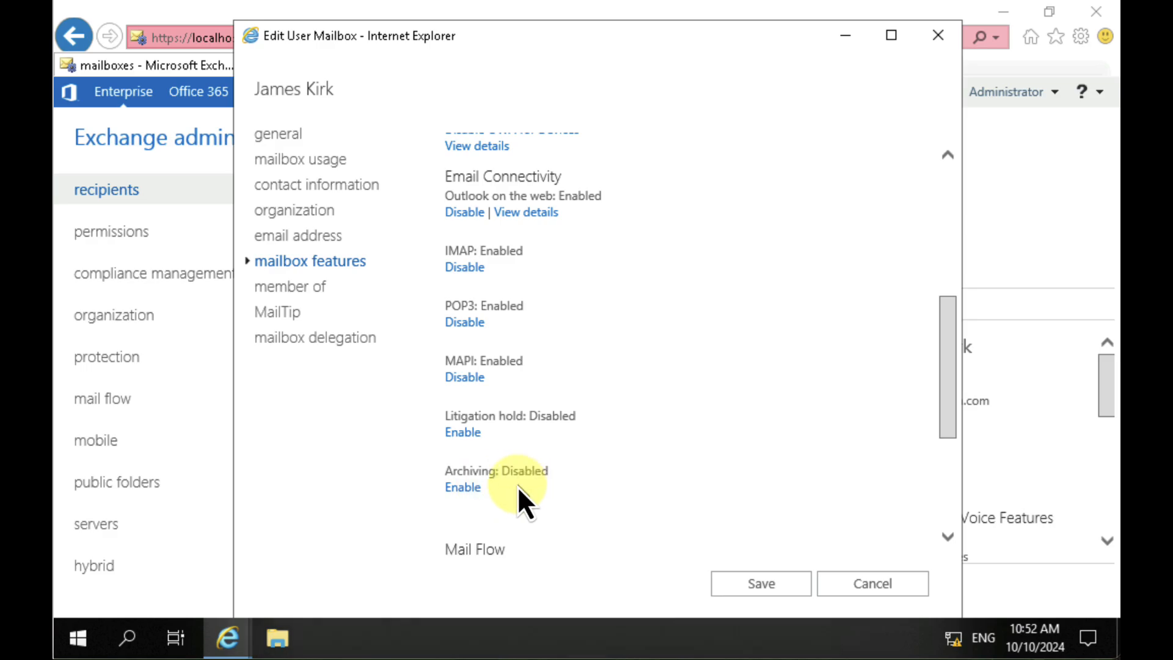
{"action": "left_click", "coordinate": [472, 486]}
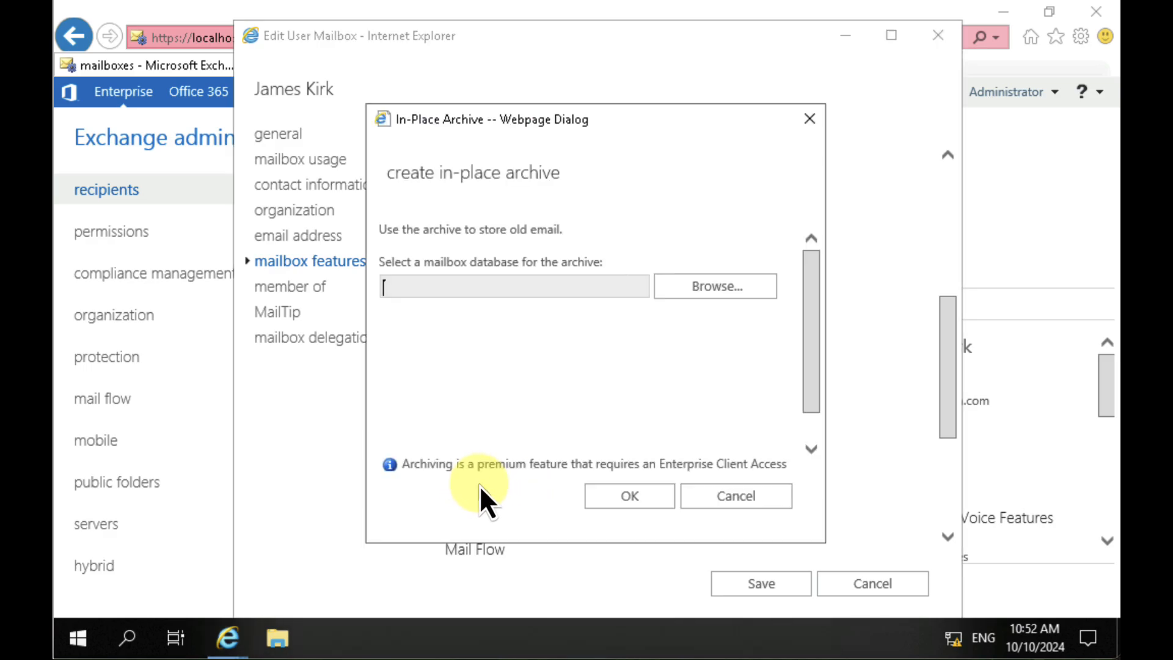
{"action": "left_click", "coordinate": [715, 288]}
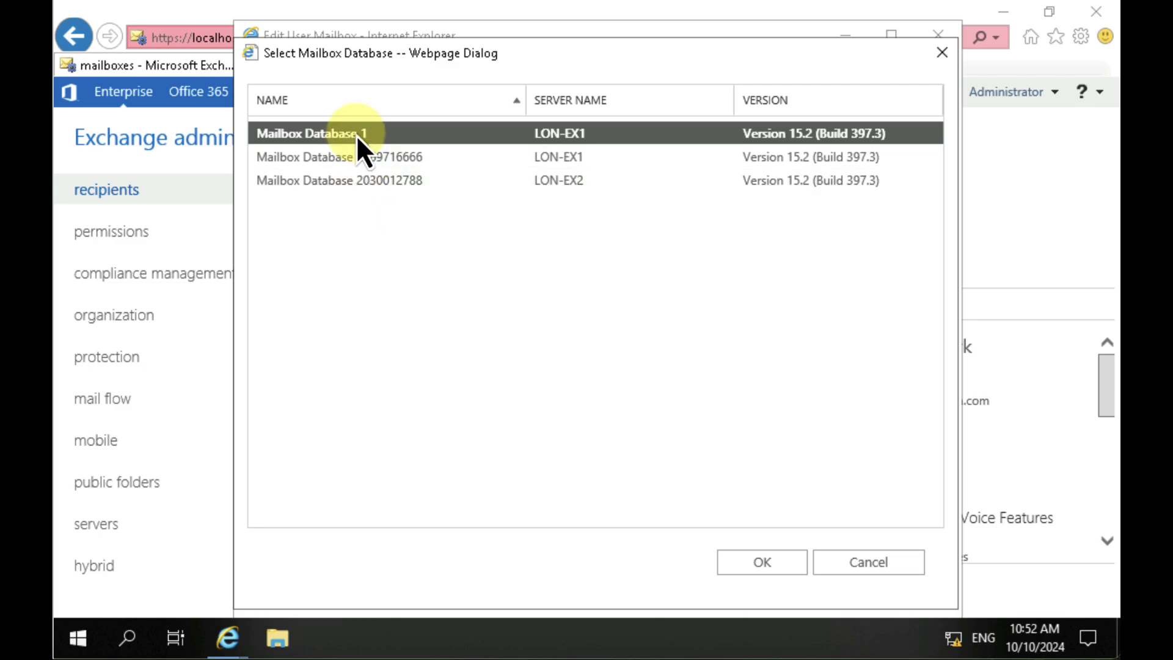
{"action": "left_click", "coordinate": [772, 562]}
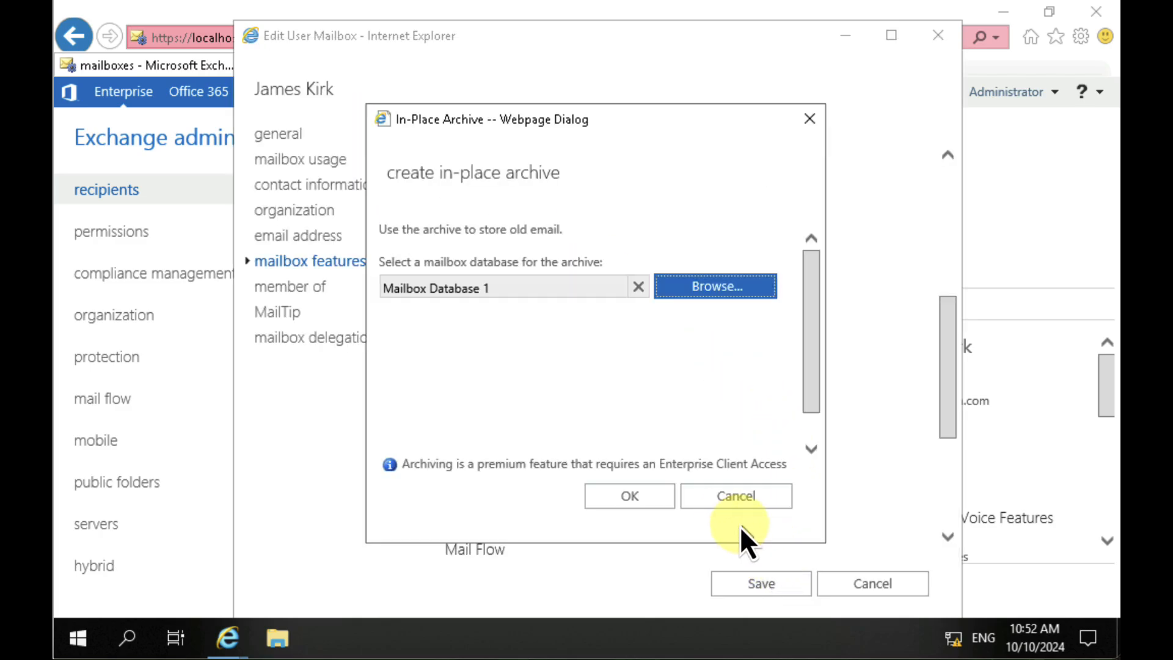
{"action": "left_click", "coordinate": [650, 496]}
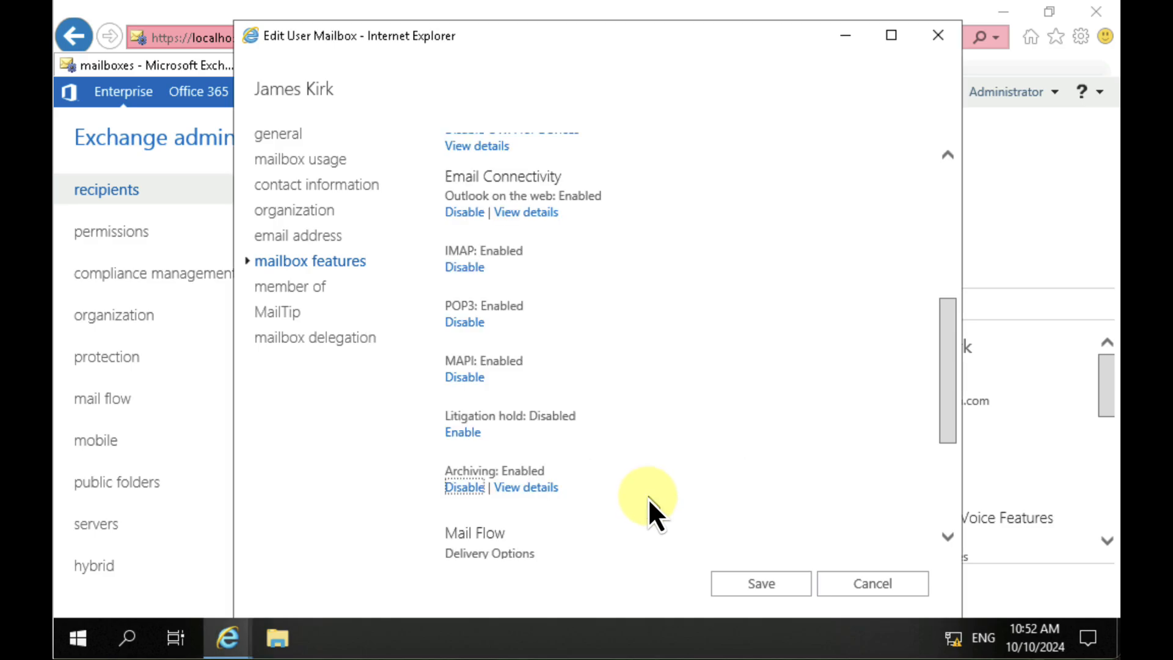
Step: Examine the mail flow delivery options, switch email forwarding on and back off, and accept the dialog
{"action": "scroll", "coordinate": [662, 487], "scroll_direction": "down", "scroll_amount": 4}
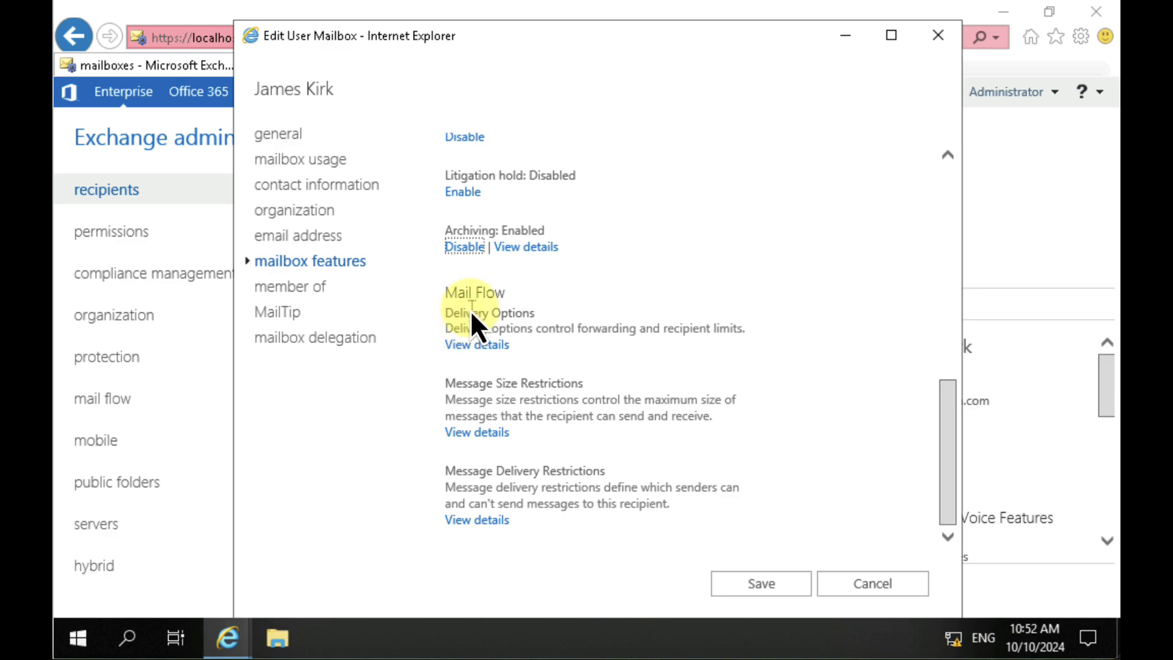
{"action": "left_click", "coordinate": [484, 343]}
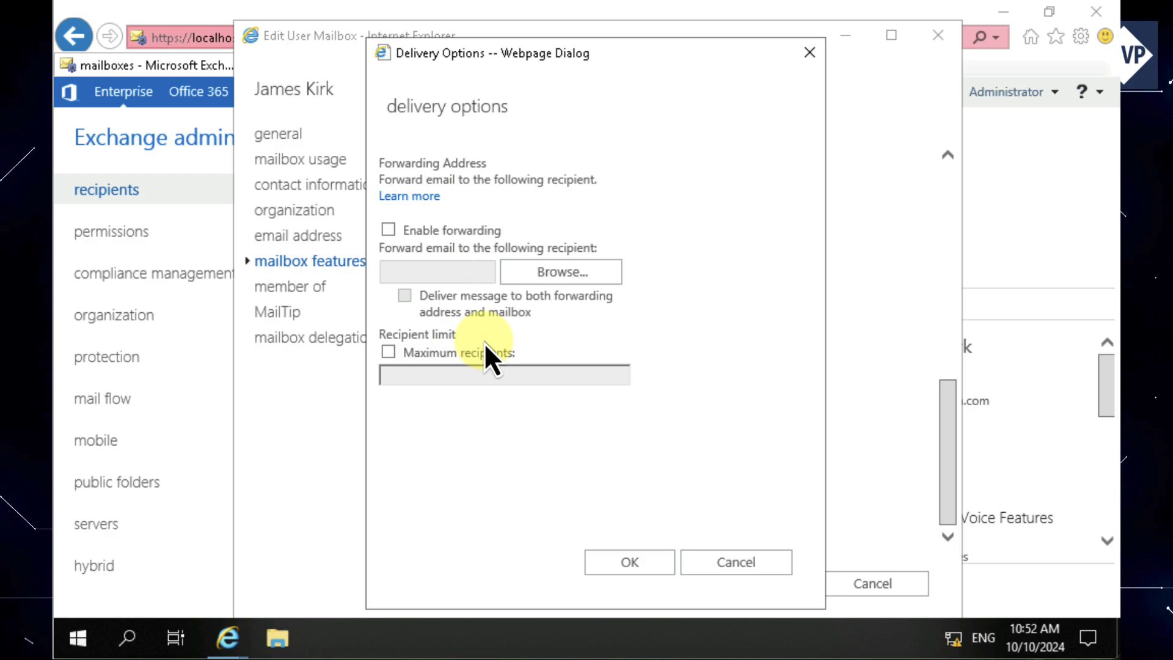
{"action": "left_click", "coordinate": [430, 230]}
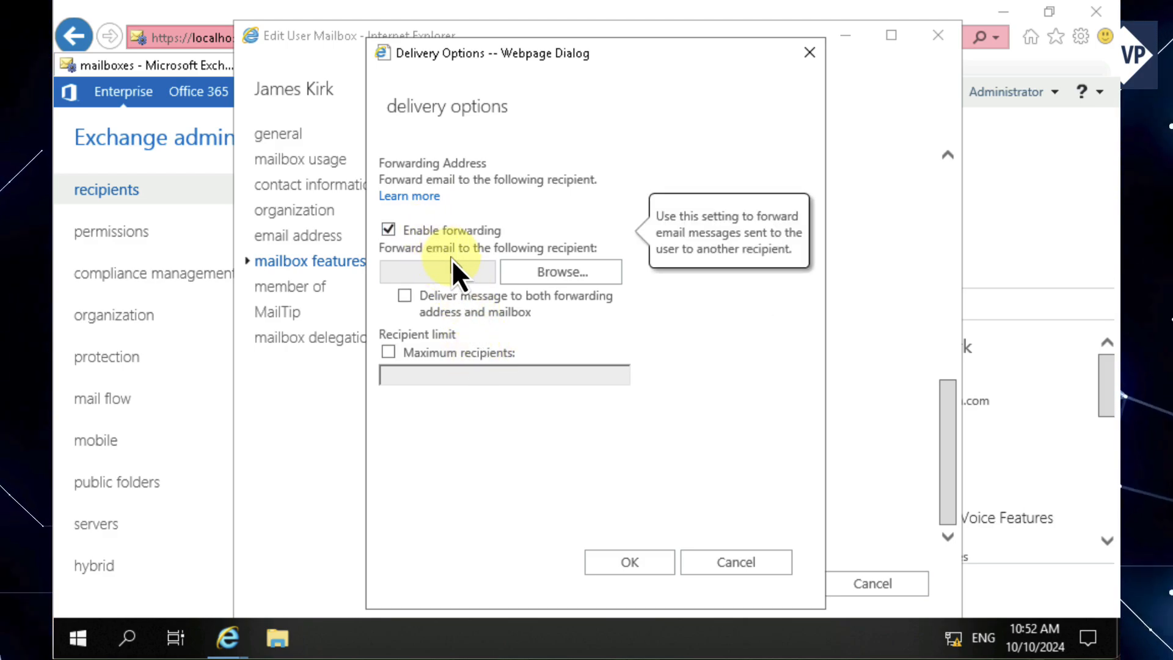
{"action": "left_click", "coordinate": [417, 230]}
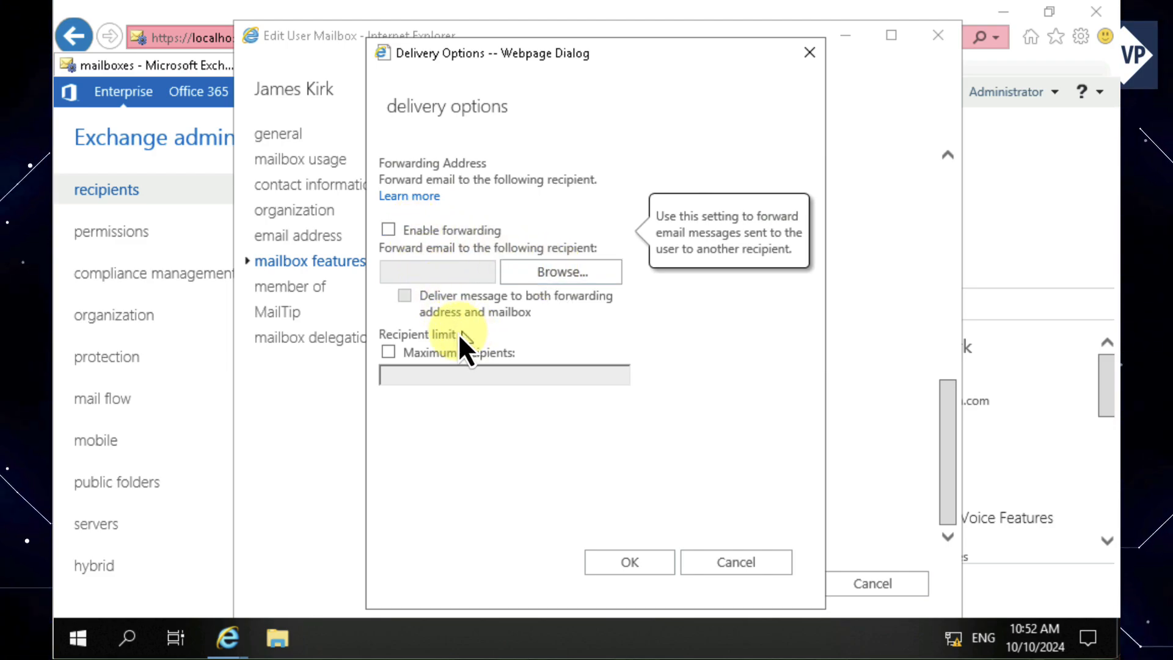
{"action": "mouse_move", "coordinate": [415, 352]}
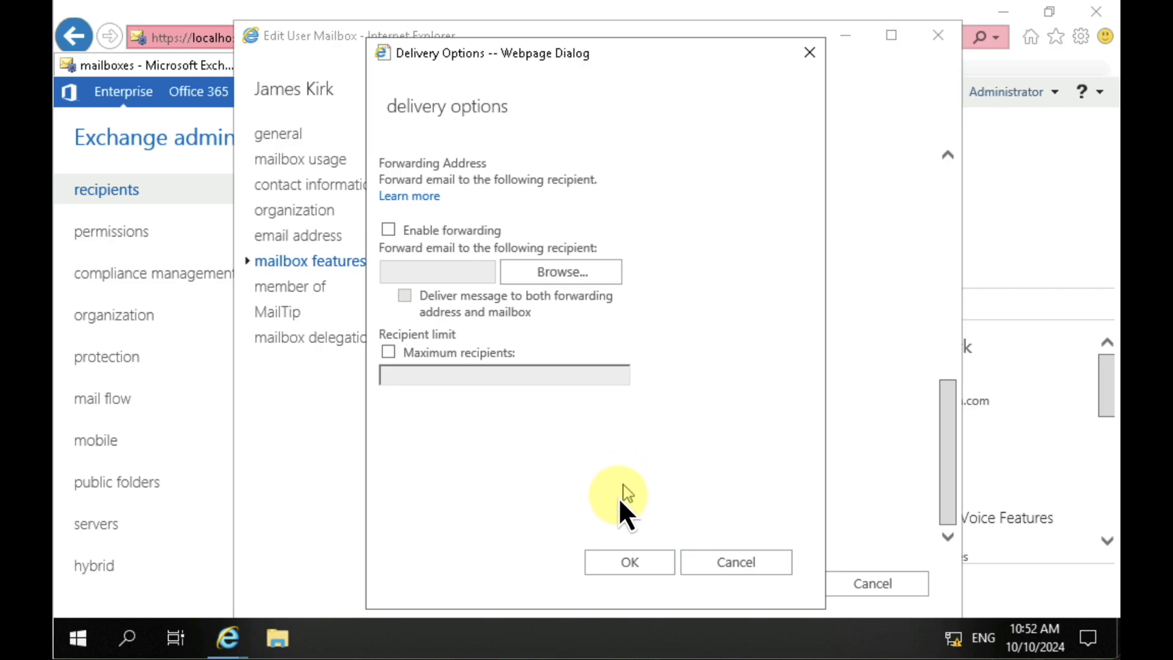
{"action": "left_click", "coordinate": [630, 562]}
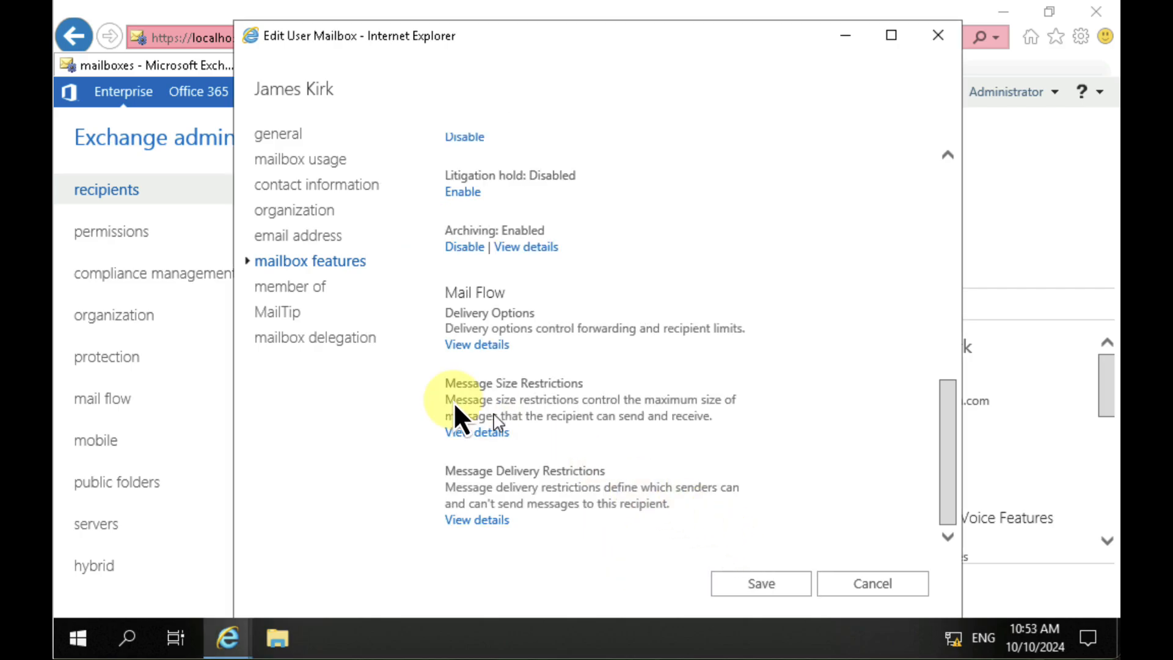
Step: Review the mailbox's distribution group membership and its MailTip text field
{"action": "left_click", "coordinate": [287, 290]}
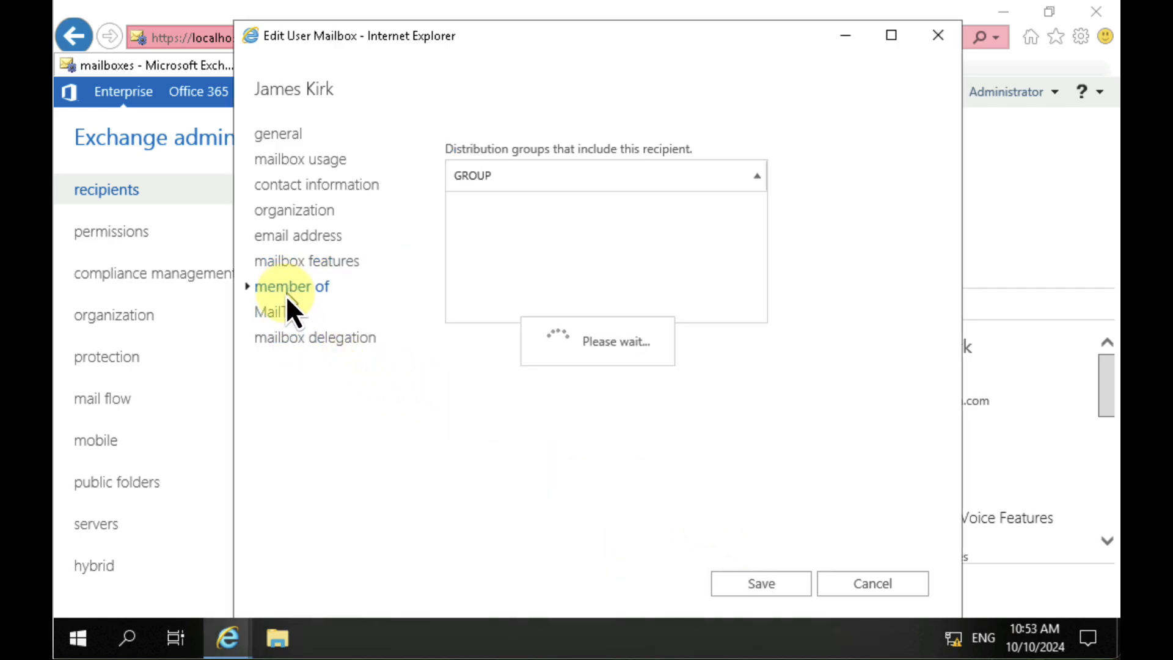
{"action": "left_click", "coordinate": [280, 310]}
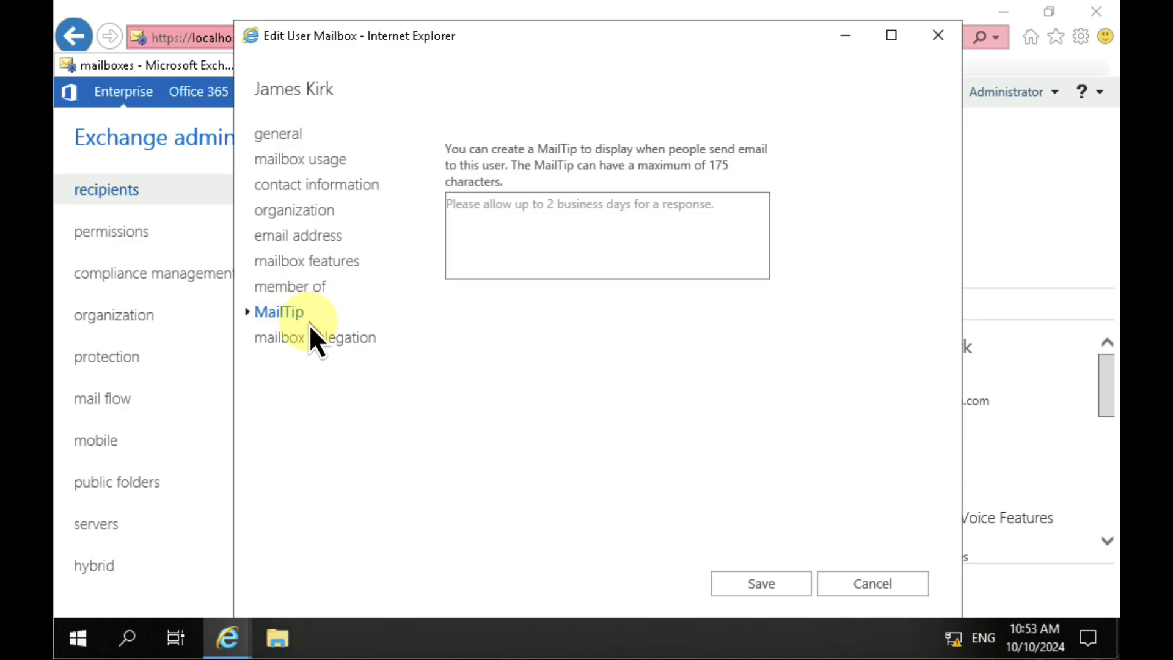
{"action": "left_click", "coordinate": [511, 243]}
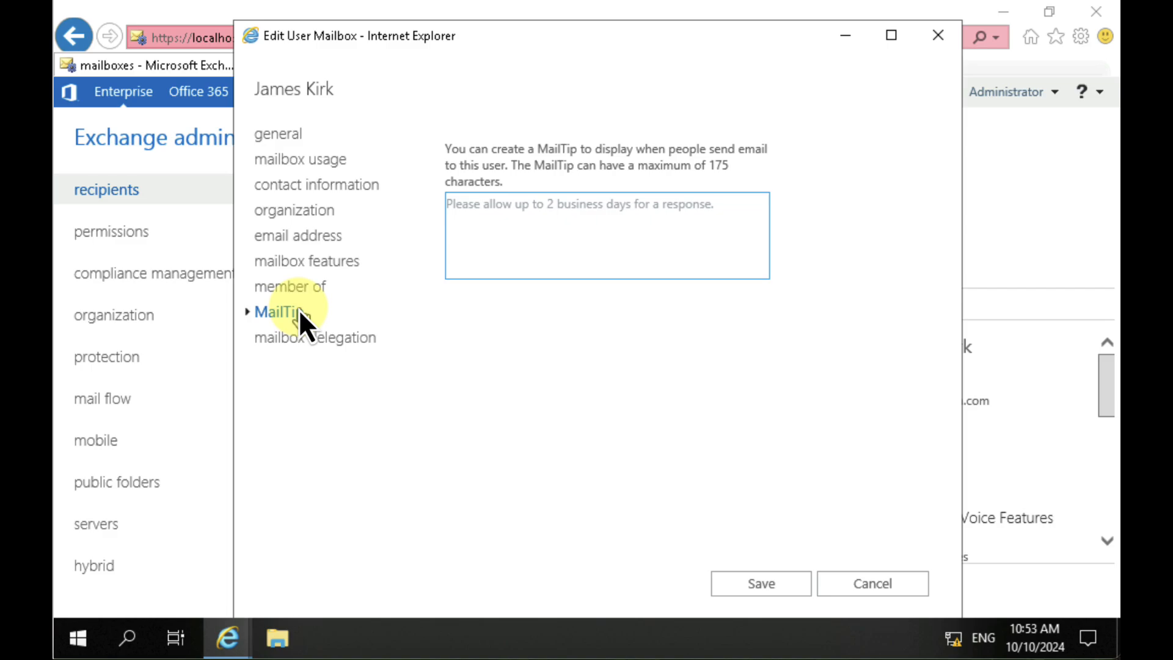
Step: Review the mailbox delegation settings for Send As, Send on Behalf and Full Access, and save the mailbox changes
{"action": "left_click", "coordinate": [302, 338]}
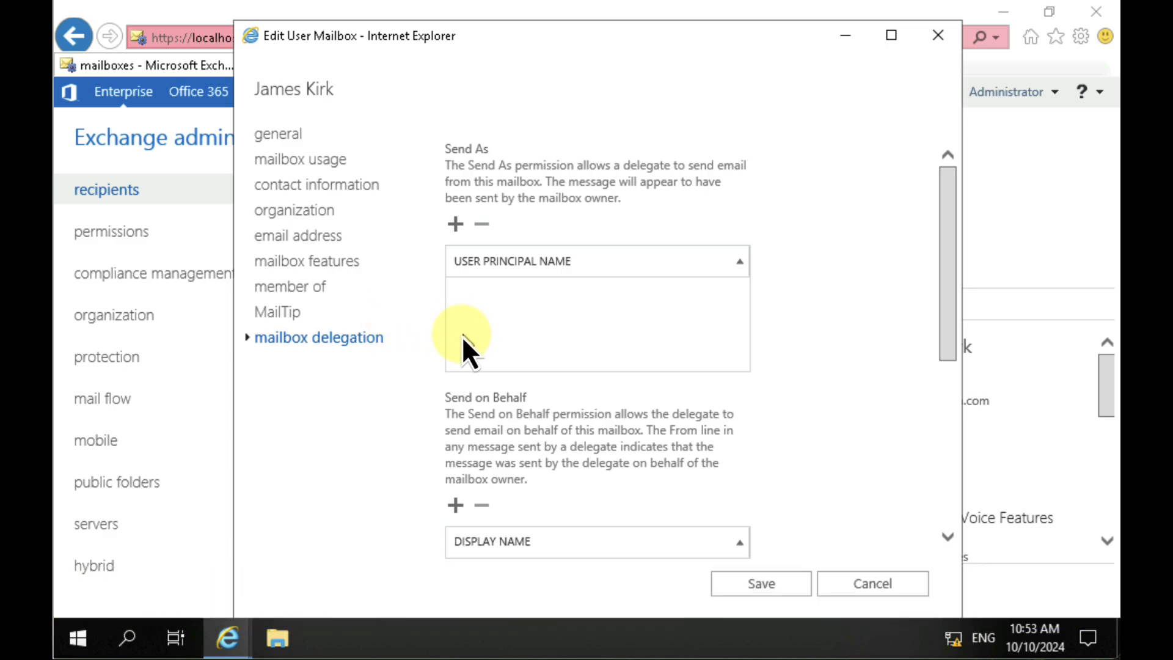
{"action": "scroll", "coordinate": [489, 236], "scroll_direction": "down", "scroll_amount": 5}
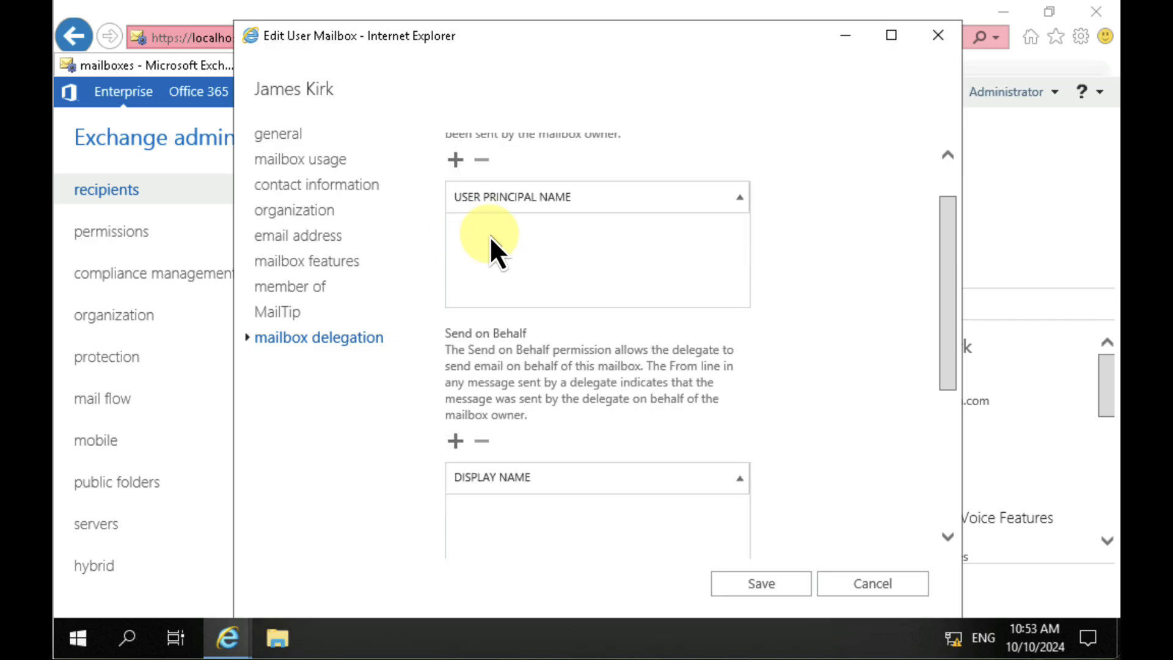
{"action": "scroll", "coordinate": [490, 237], "scroll_direction": "up", "scroll_amount": 5}
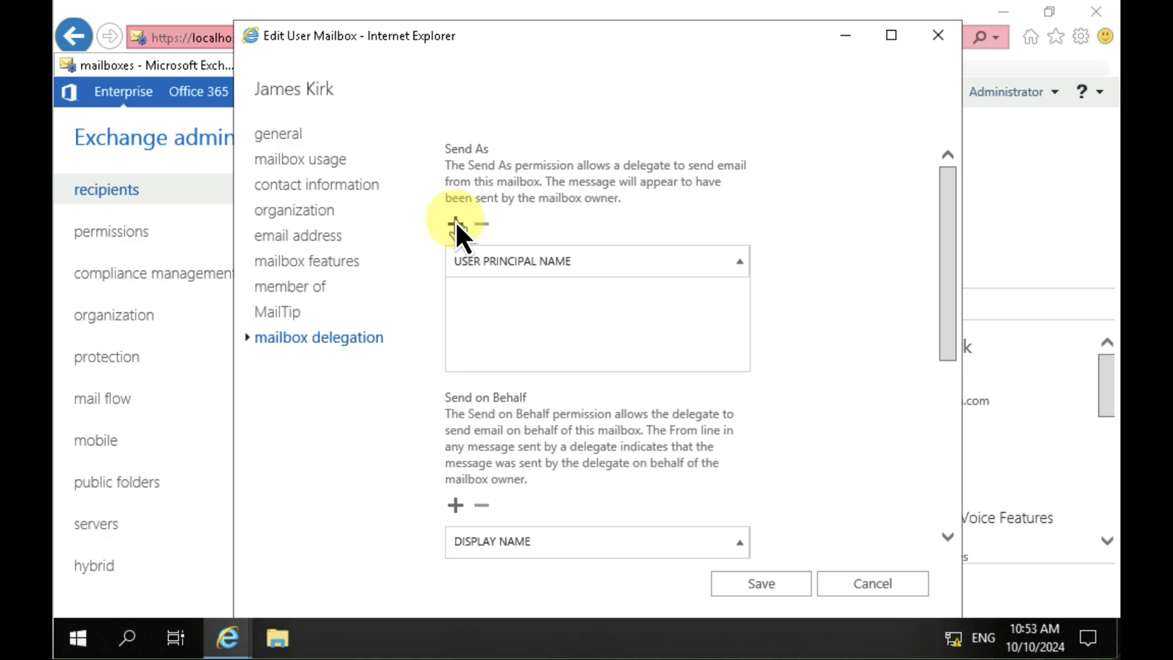
{"action": "scroll", "coordinate": [520, 401], "scroll_direction": "down", "scroll_amount": 3}
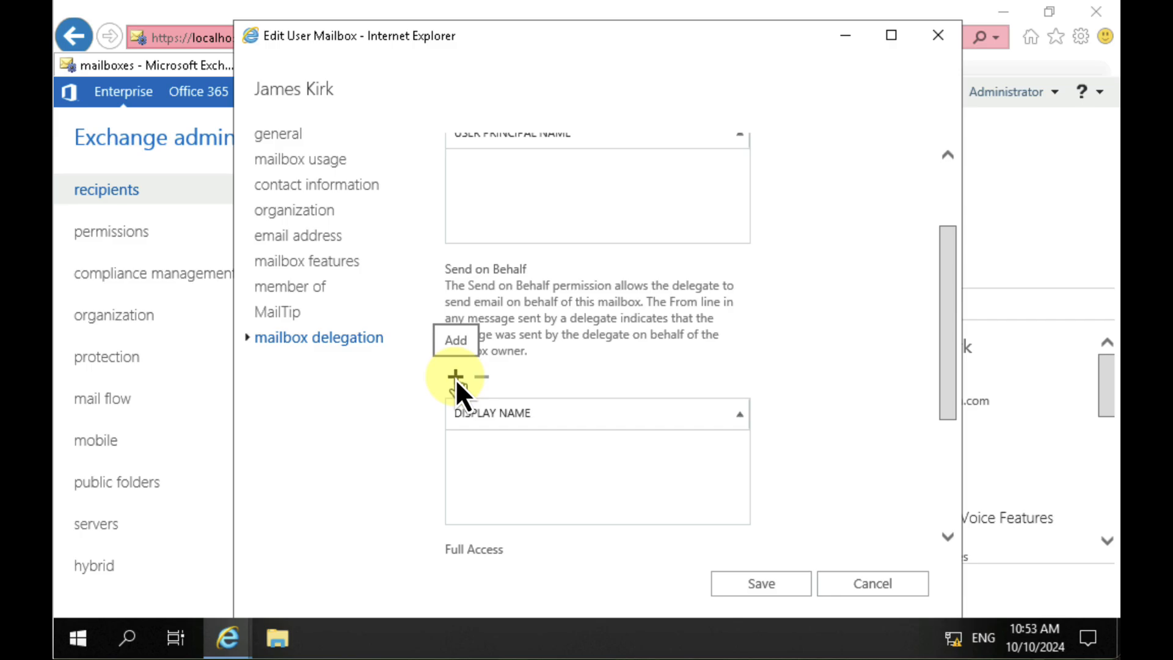
{"action": "scroll", "coordinate": [455, 379], "scroll_direction": "down", "scroll_amount": 2}
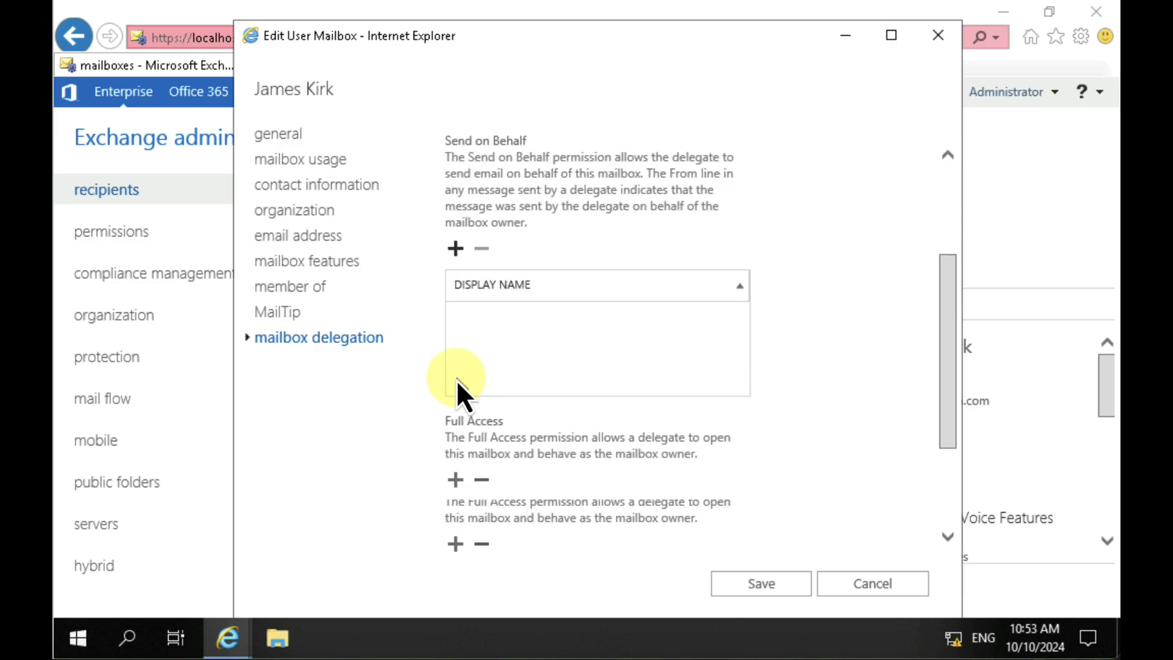
{"action": "scroll", "coordinate": [456, 379], "scroll_direction": "down", "scroll_amount": 1}
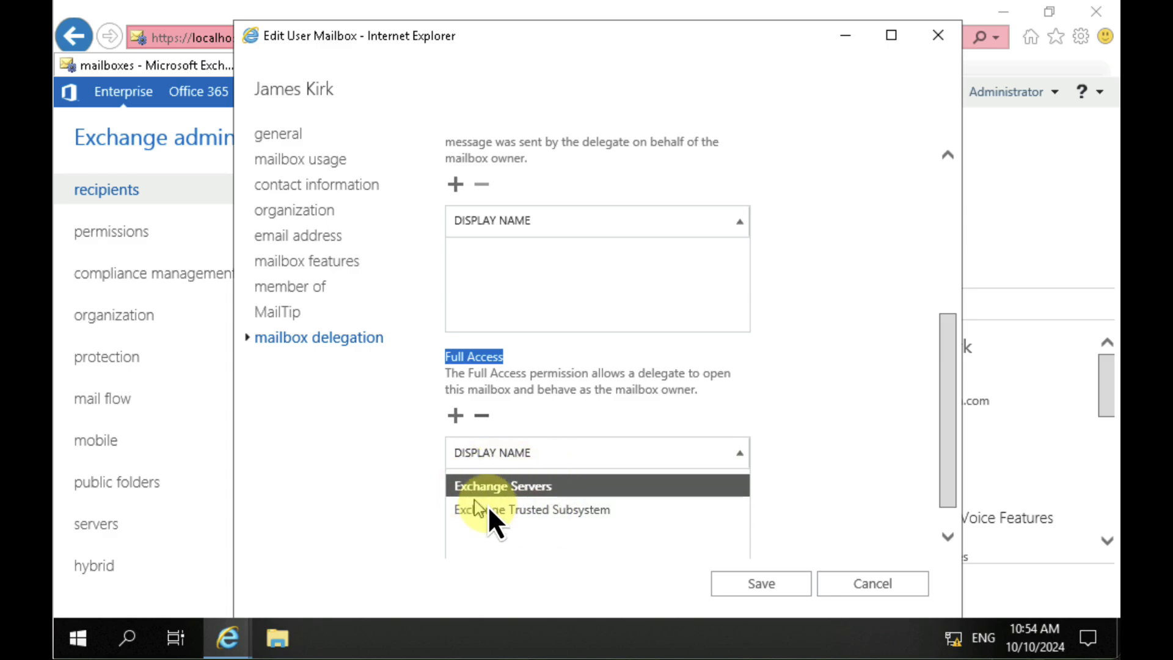
{"action": "left_click", "coordinate": [617, 397]}
{"action": "scroll", "coordinate": [617, 398], "scroll_direction": "down", "scroll_amount": 1}
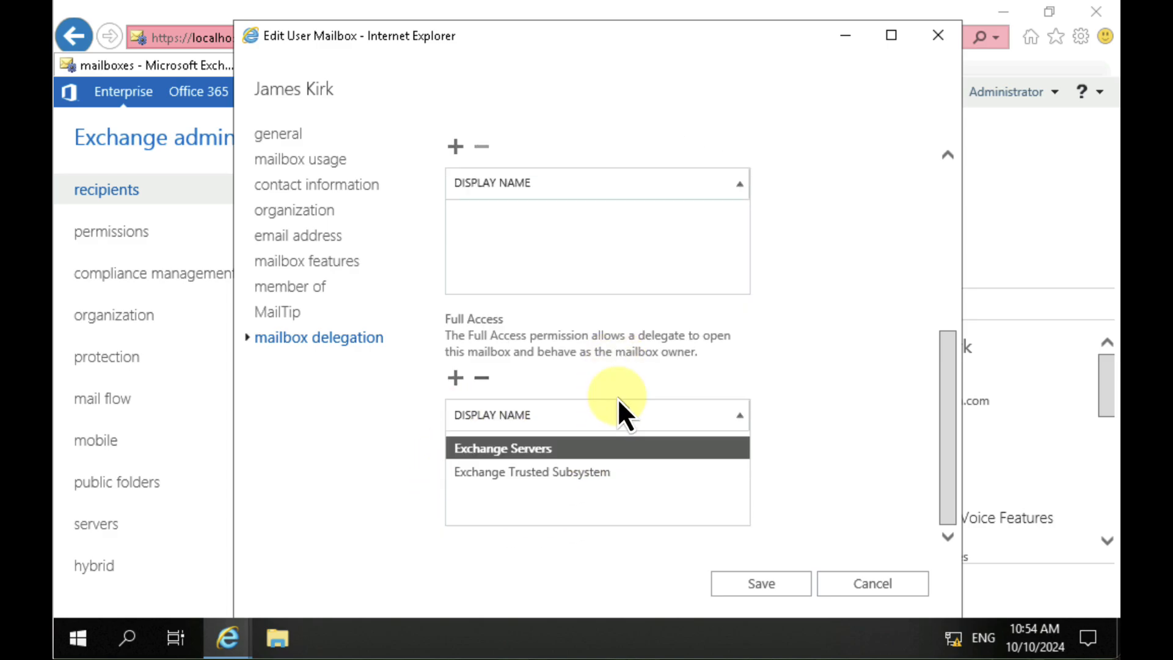
{"action": "left_click", "coordinate": [751, 588]}
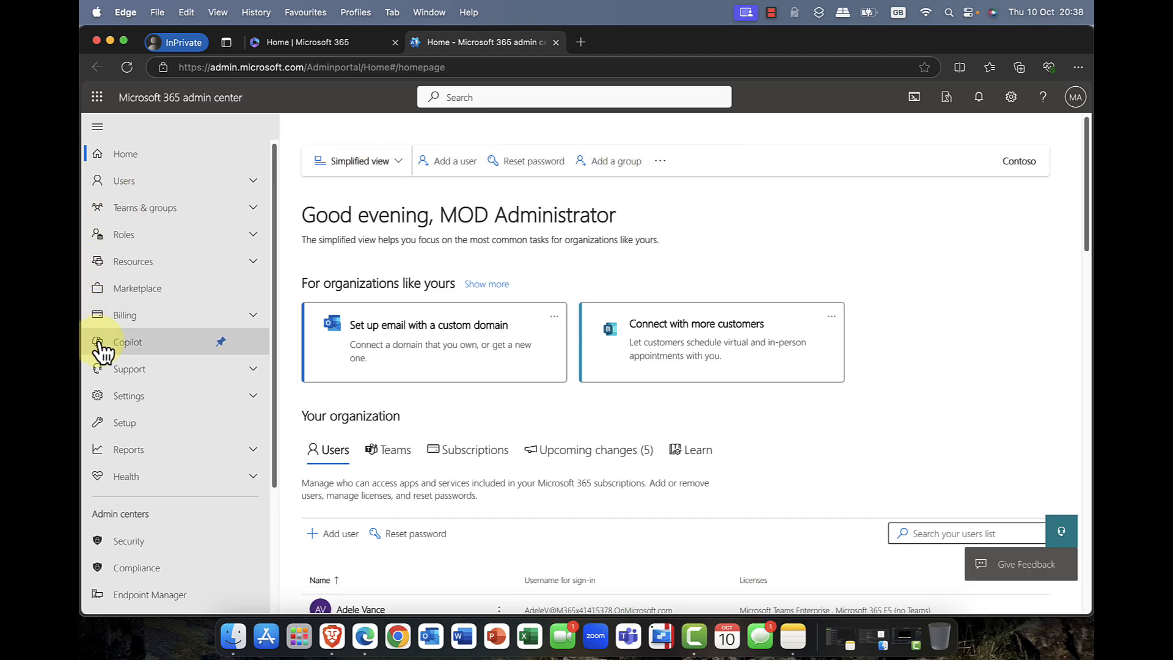
Step: Switch to the Microsoft 365 admin center, open its Exchange admin center, and collapse the Recipients section
{"action": "scroll", "coordinate": [100, 353], "scroll_direction": "down", "scroll_amount": 5}
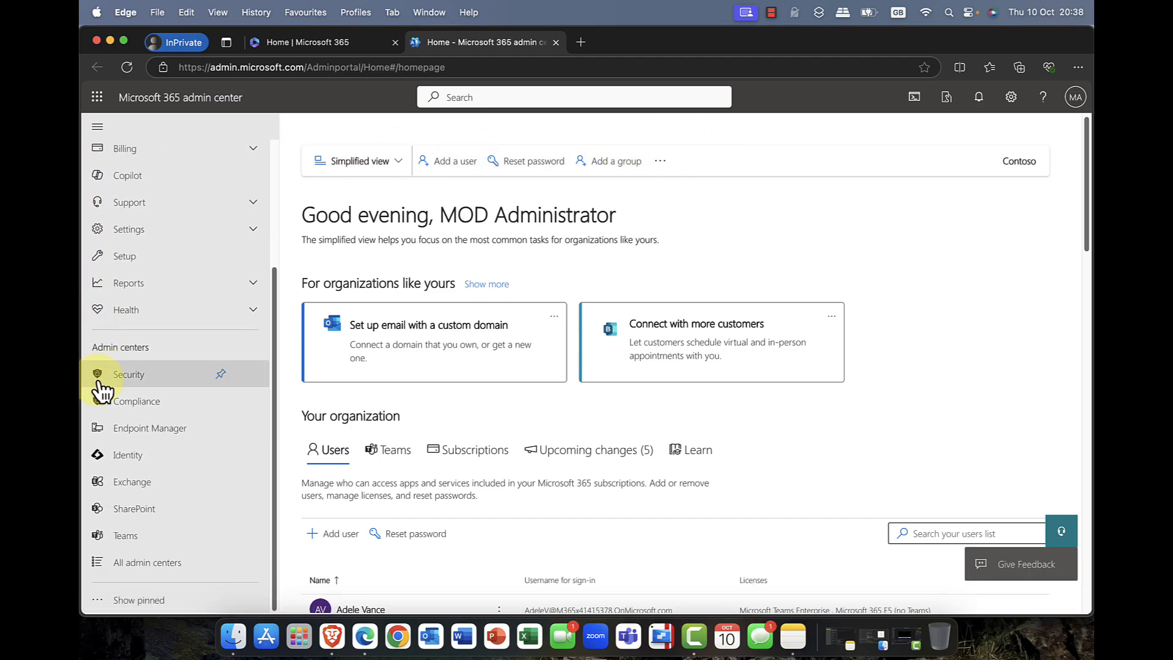
{"action": "left_click", "coordinate": [135, 488]}
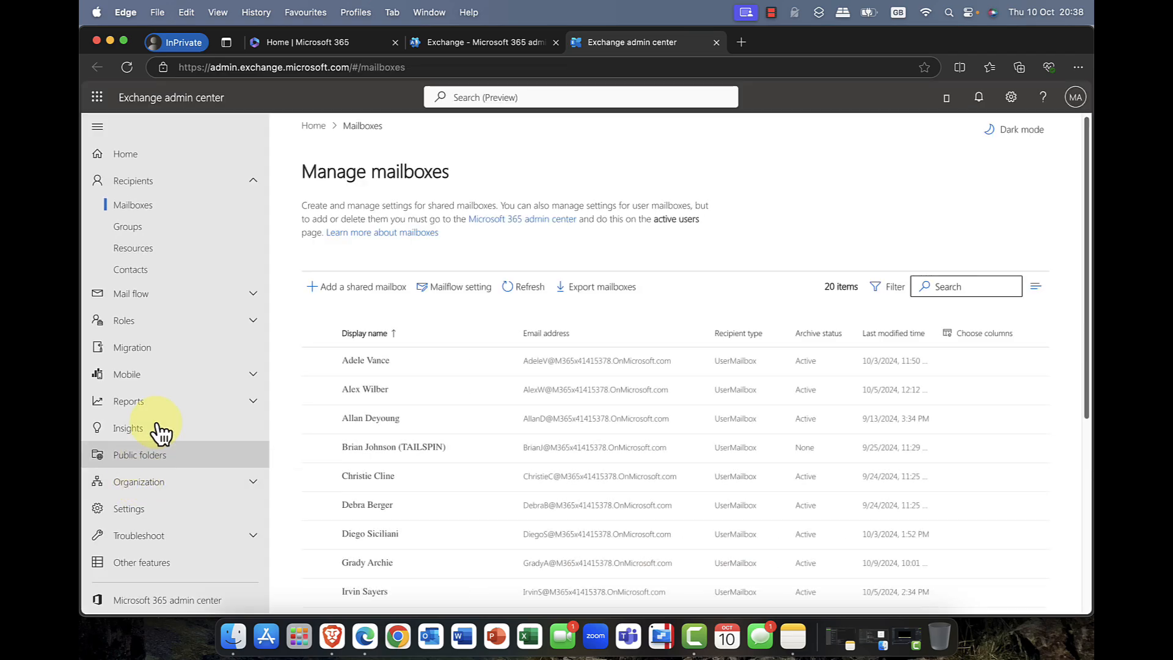
{"action": "left_click", "coordinate": [253, 182]}
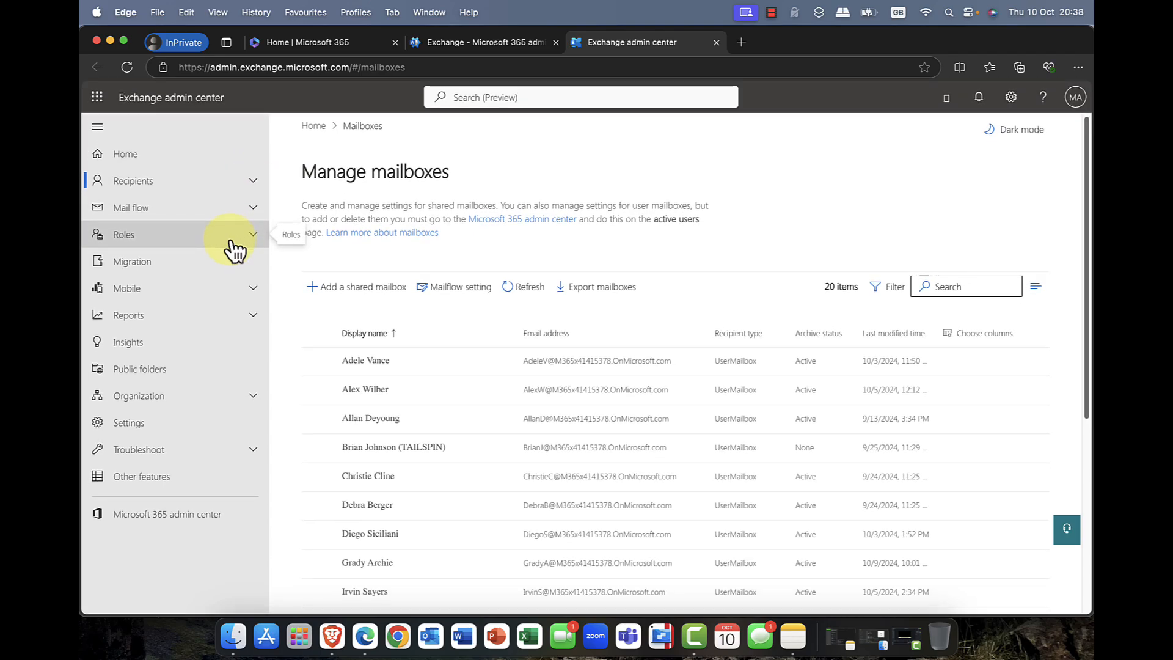
Step: Open the Exchange Online admin center's home page and look over its dashboard cards
{"action": "left_click", "coordinate": [125, 157]}
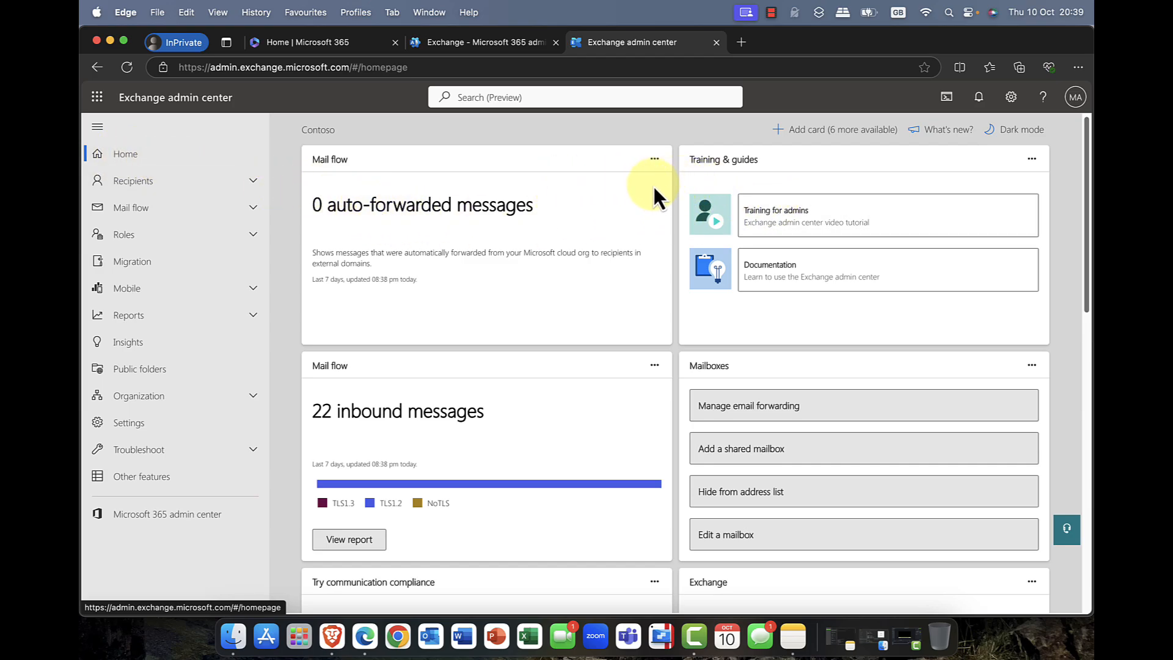
{"action": "scroll", "coordinate": [651, 187], "scroll_direction": "down", "scroll_amount": 1}
{"action": "scroll", "coordinate": [649, 196], "scroll_direction": "down", "scroll_amount": 1}
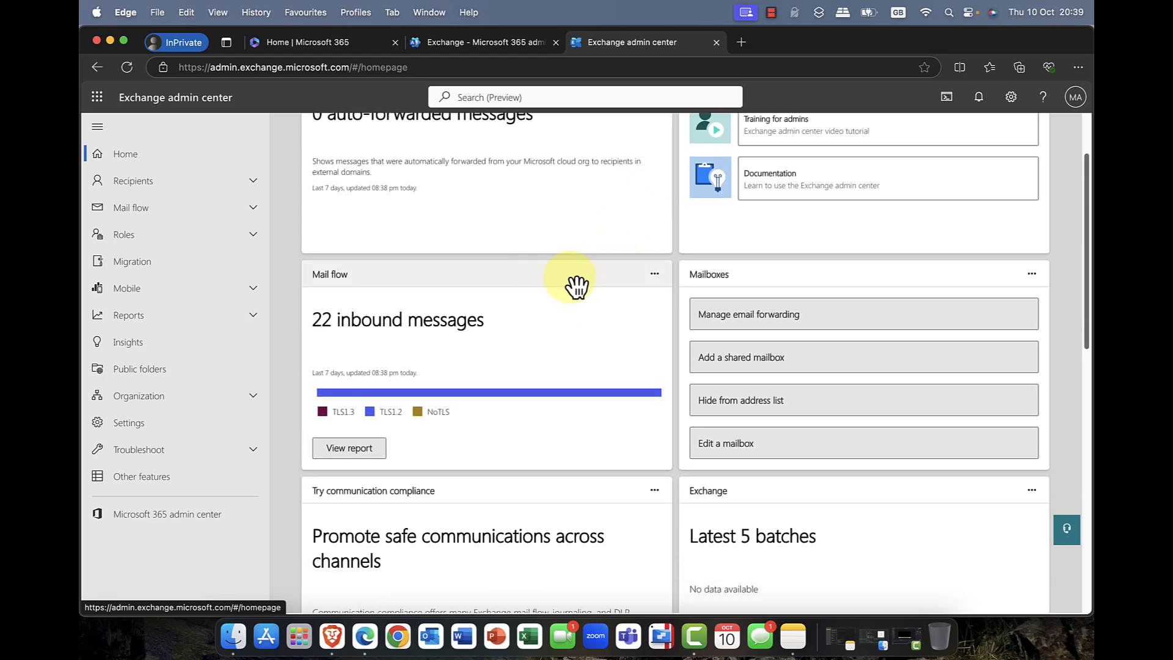
{"action": "mouse_move", "coordinate": [831, 281]}
{"action": "left_mouse_down"}
{"action": "mouse_move", "coordinate": [641, 280]}
{"action": "mouse_move", "coordinate": [849, 272]}
{"action": "mouse_move", "coordinate": [588, 272]}
{"action": "mouse_move", "coordinate": [843, 275]}
{"action": "left_mouse_up"}
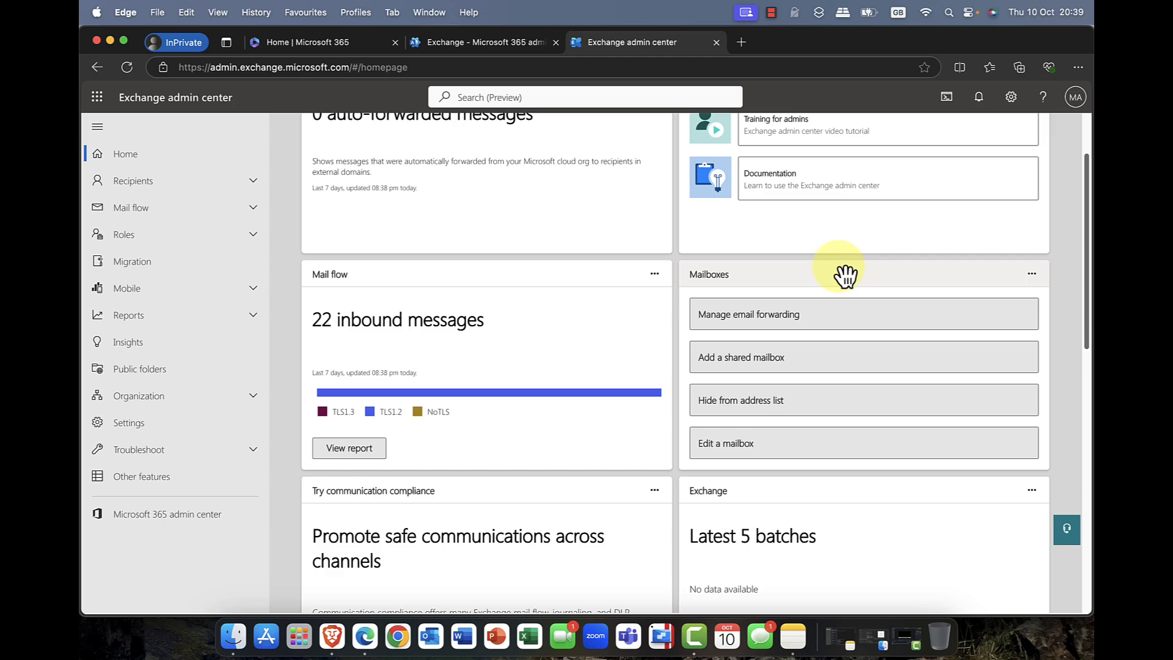
{"action": "scroll", "coordinate": [844, 274], "scroll_direction": "up", "scroll_amount": 2}
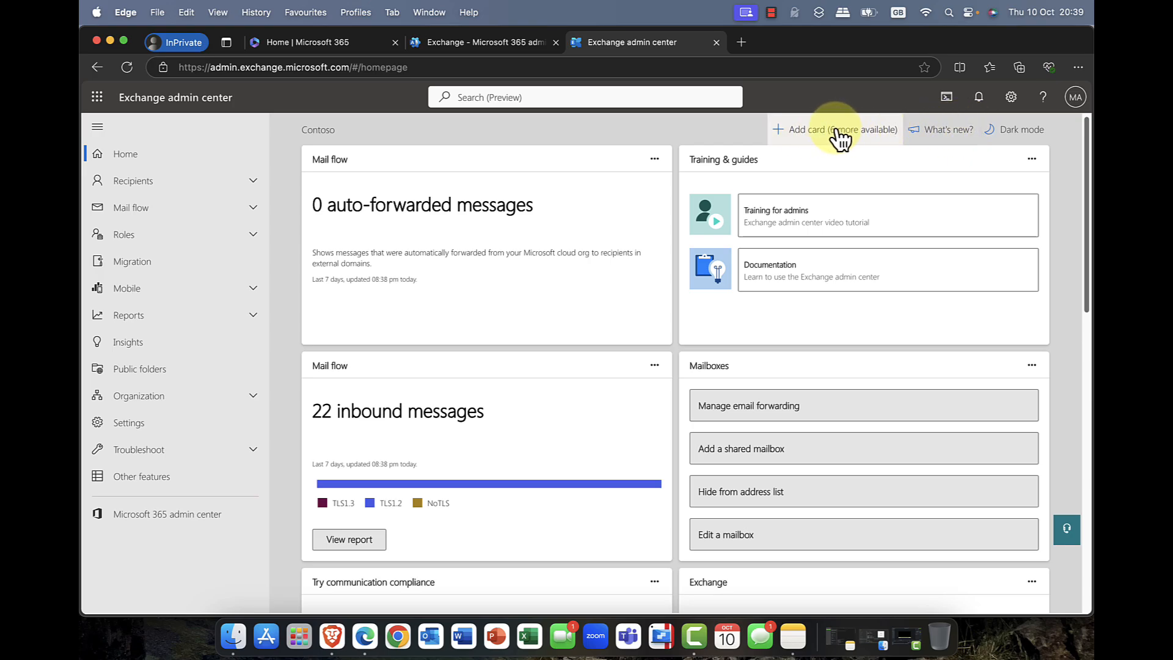
Step: Look over the remaining home page cards and open the Mailboxes list under Recipients
{"action": "scroll", "coordinate": [819, 221], "scroll_direction": "down", "scroll_amount": 5}
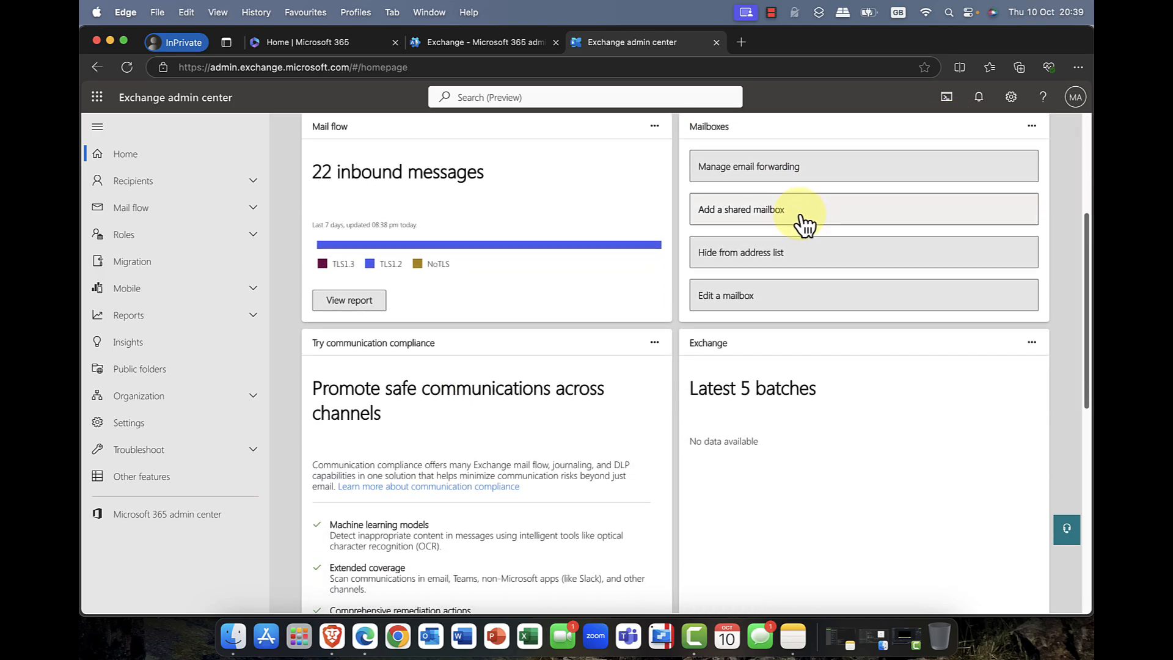
{"action": "scroll", "coordinate": [804, 225], "scroll_direction": "down", "scroll_amount": 1}
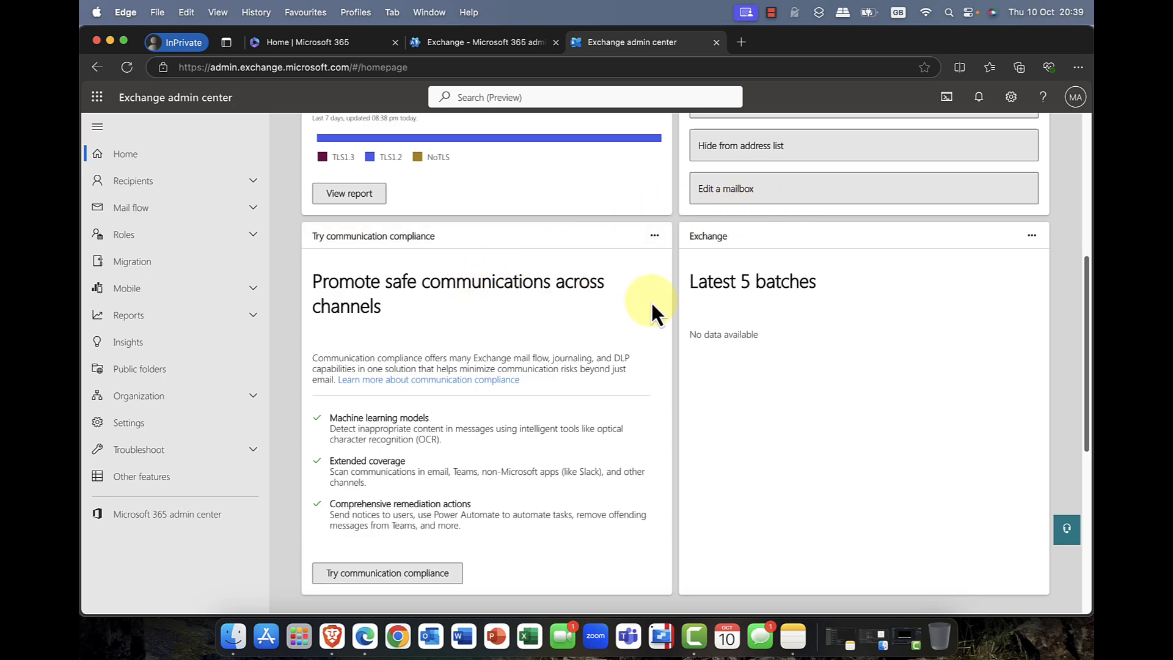
{"action": "scroll", "coordinate": [706, 247], "scroll_direction": "up", "scroll_amount": 4}
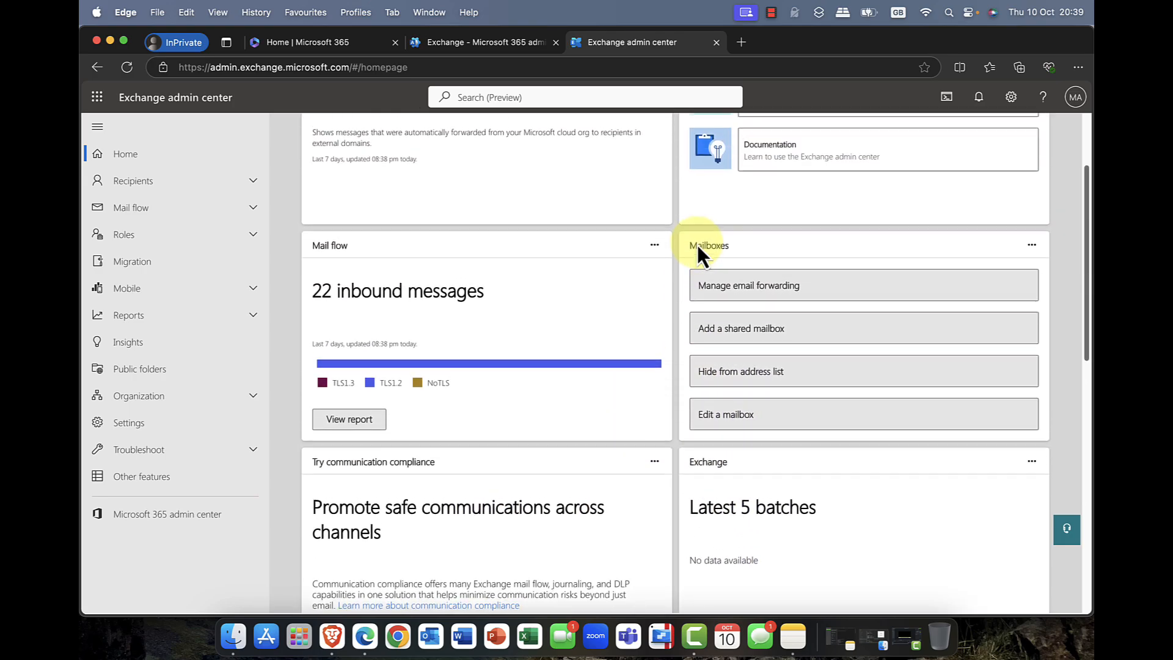
{"action": "scroll", "coordinate": [704, 251], "scroll_direction": "up", "scroll_amount": 2}
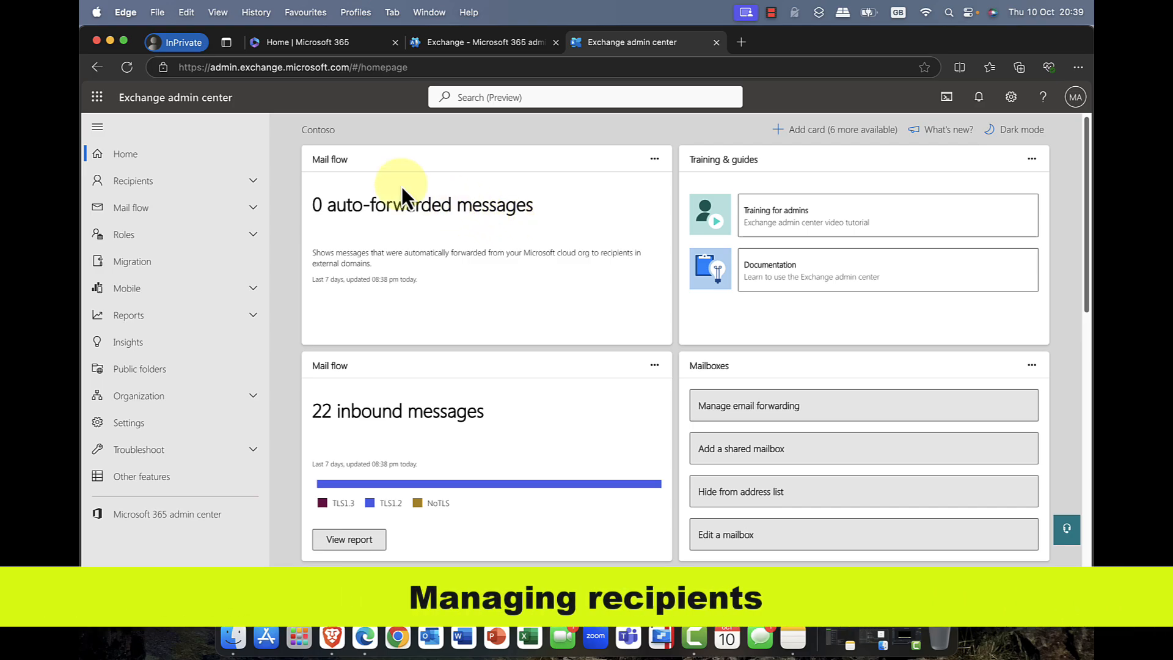
{"action": "left_click", "coordinate": [260, 183]}
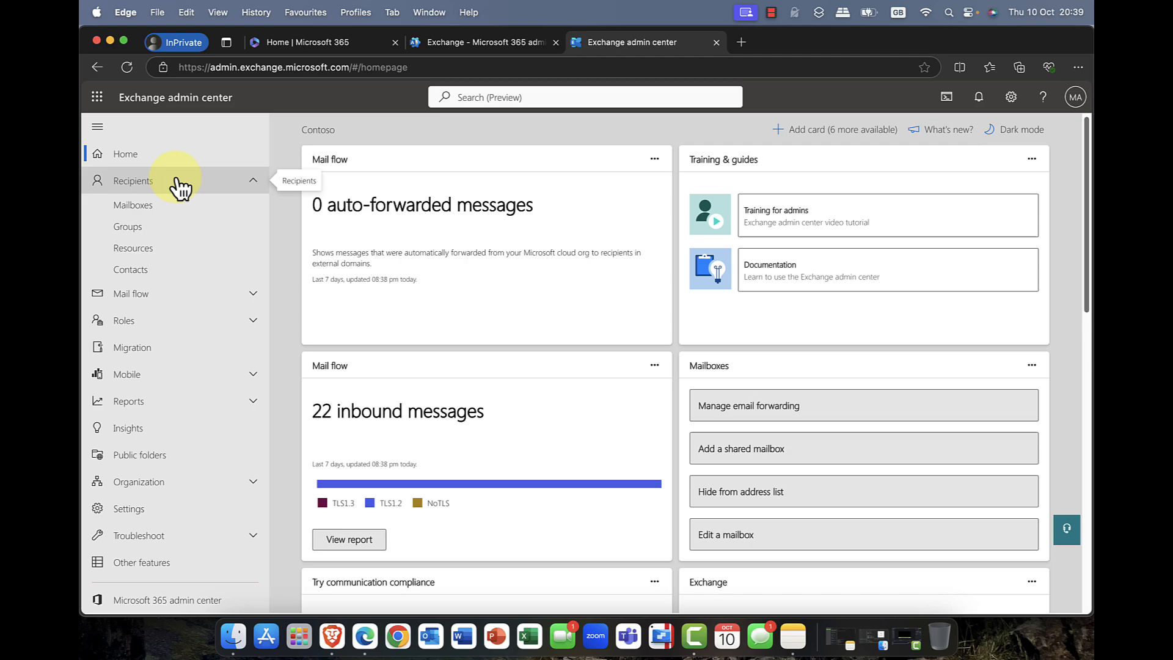
{"action": "left_click", "coordinate": [139, 208]}
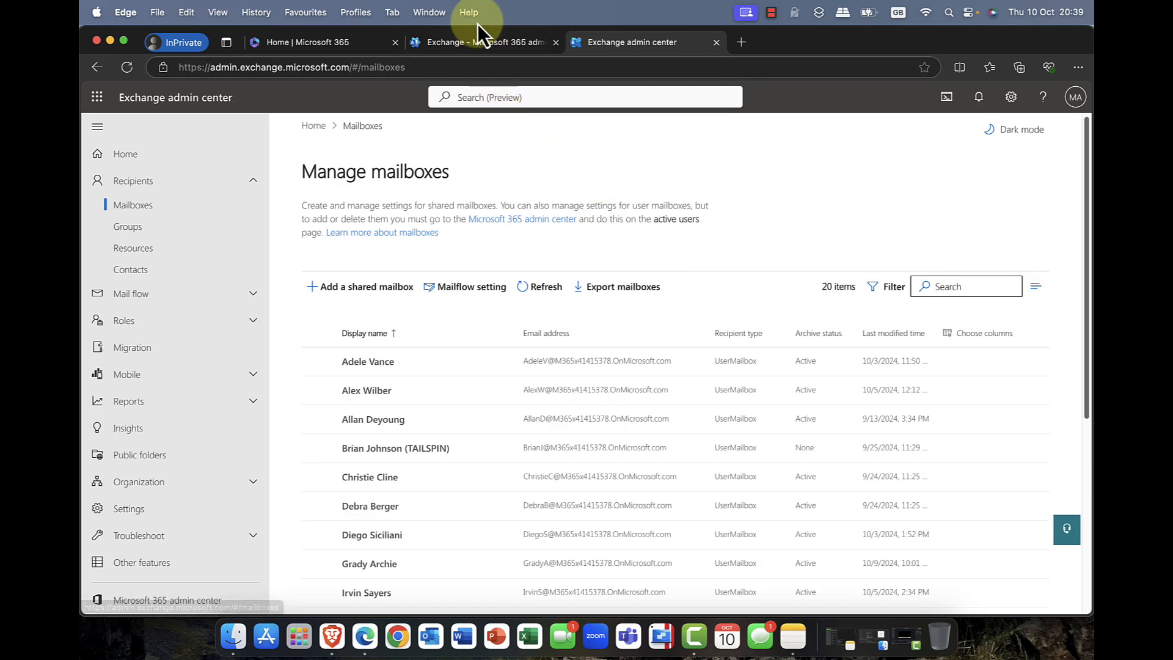
Step: Switch to the Microsoft 365 admin center, expand Teams & groups and Users, and view the Active users list
{"action": "left_click", "coordinate": [466, 39]}
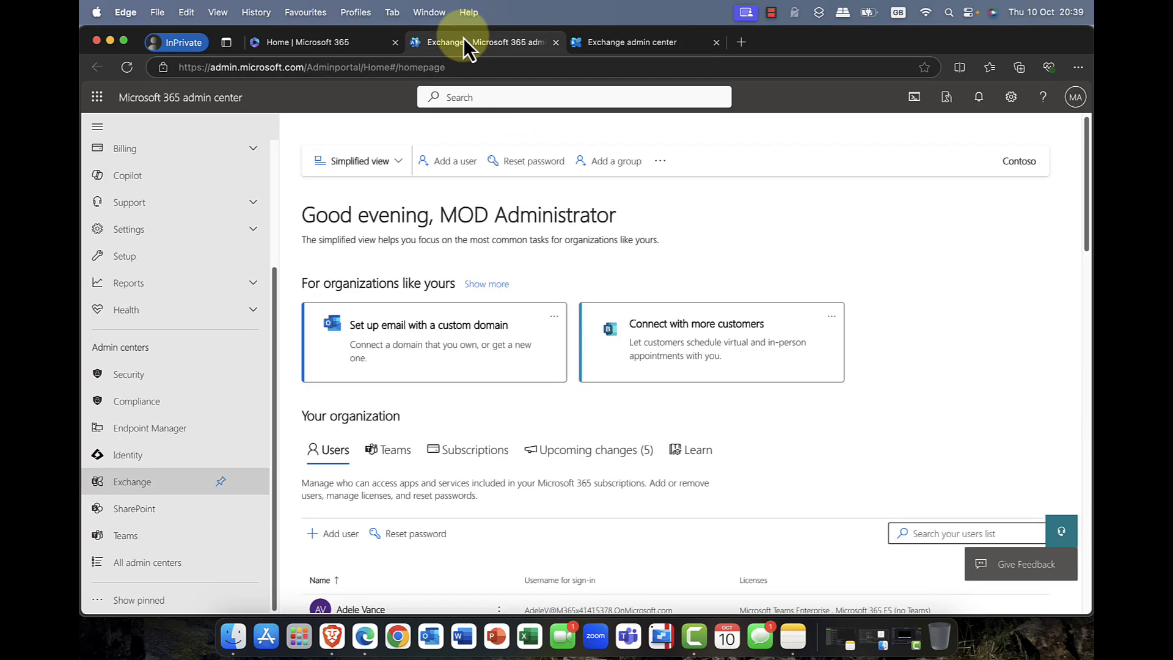
{"action": "scroll", "coordinate": [113, 256], "scroll_direction": "up", "scroll_amount": 3}
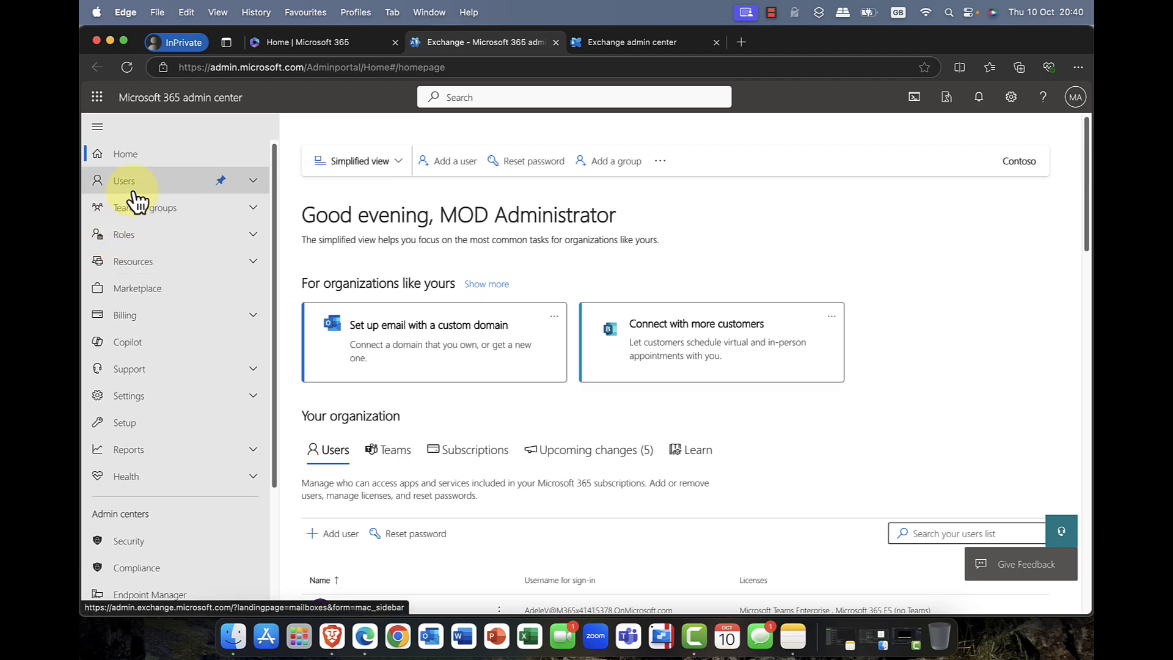
{"action": "left_click", "coordinate": [129, 207]}
{"action": "left_click", "coordinate": [130, 186]}
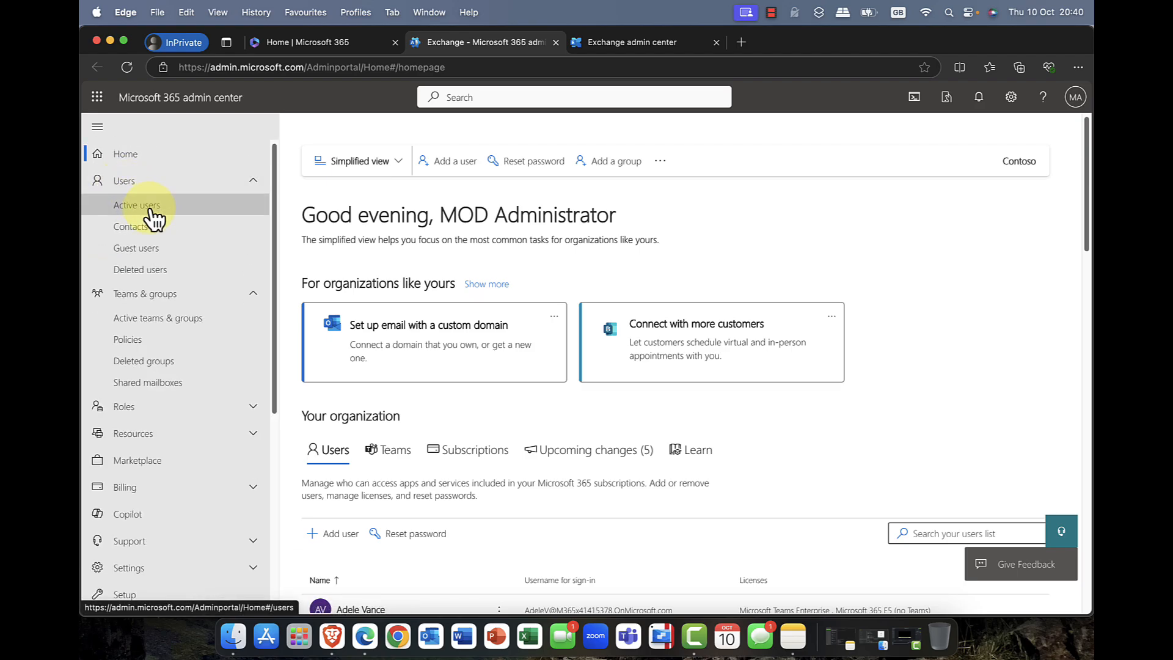
{"action": "left_click", "coordinate": [146, 205]}
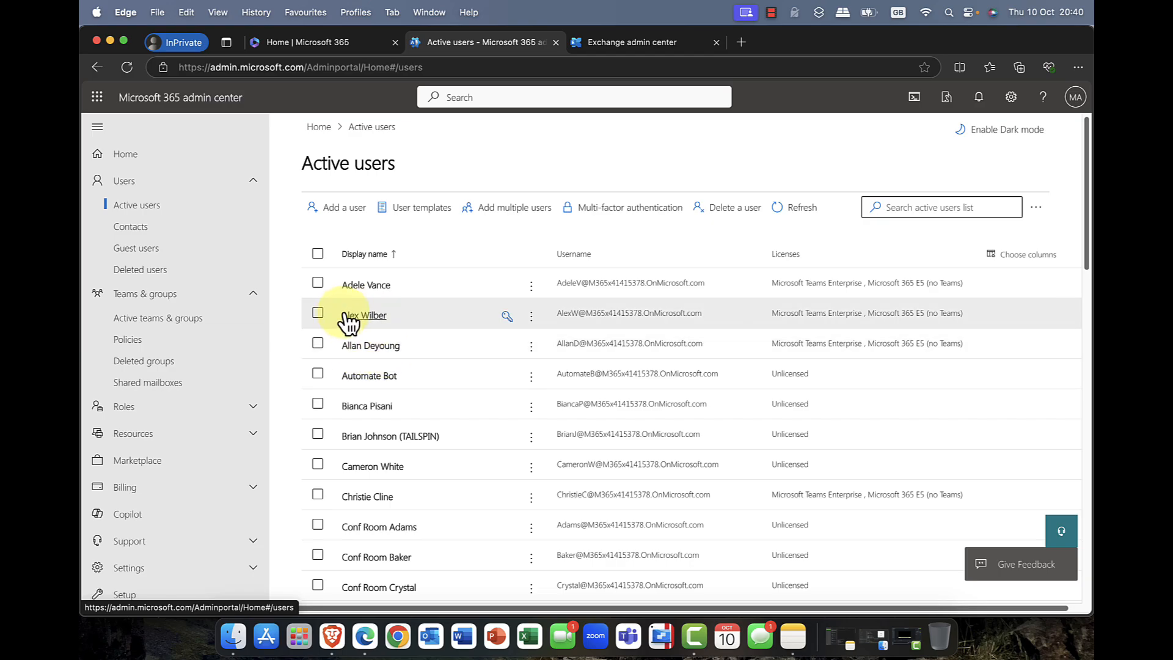
Step: Return to the Exchange admin center and select the first three mailboxes to examine the available bulk actions
{"action": "left_click", "coordinate": [612, 43]}
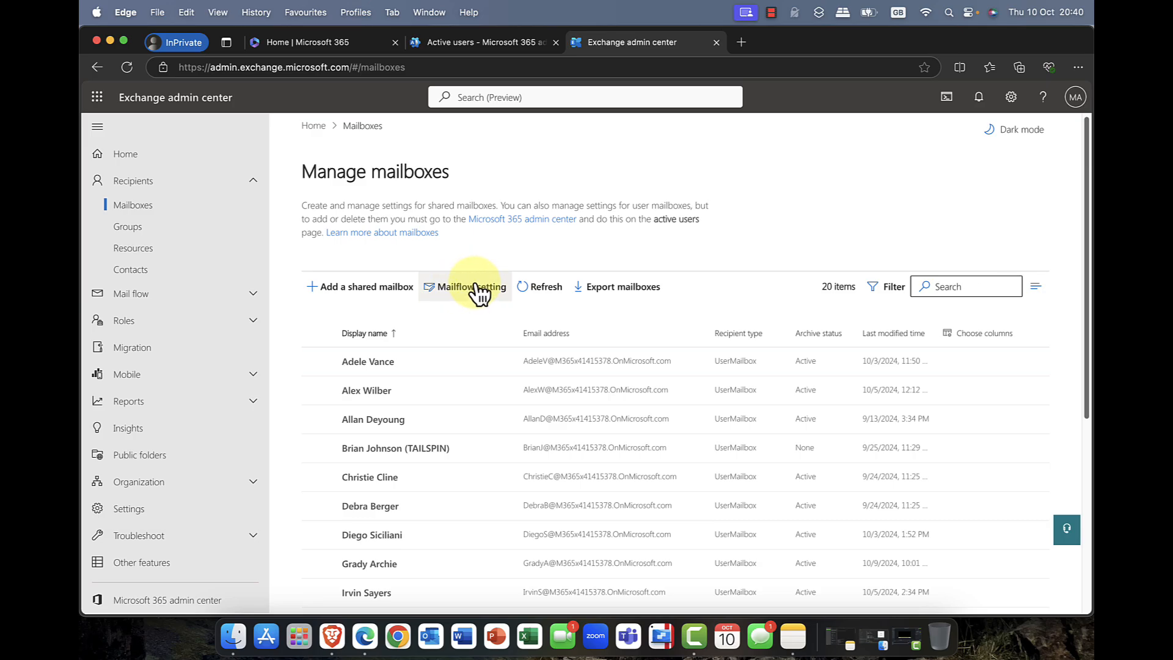
{"action": "left_click", "coordinate": [317, 364]}
{"action": "left_click", "coordinate": [318, 391]}
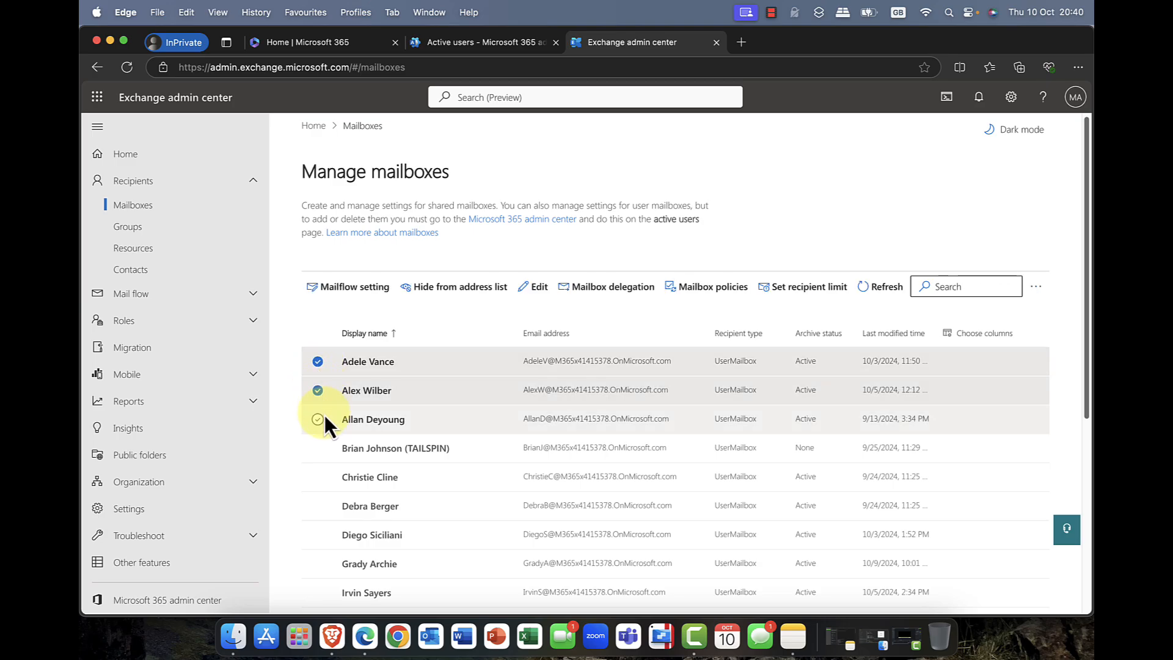
{"action": "left_click", "coordinate": [318, 419]}
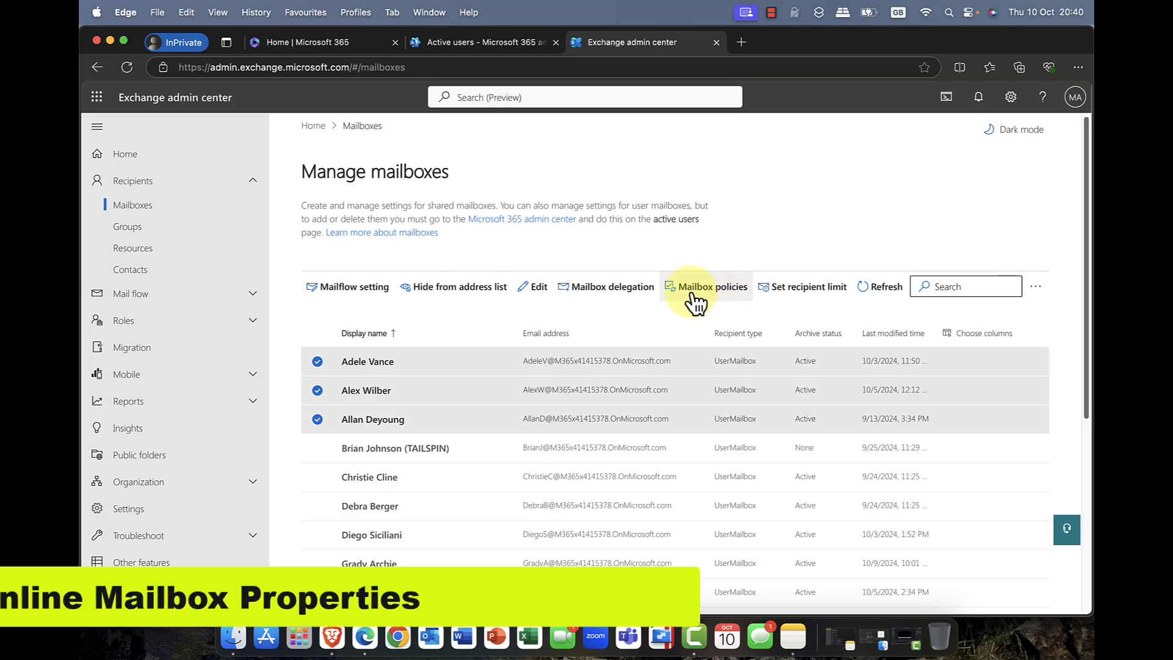
Step: Clear the three mailbox selections and review the general details of the third mailbox in the list
{"action": "left_click", "coordinate": [318, 361]}
{"action": "left_click", "coordinate": [316, 390]}
{"action": "left_click", "coordinate": [312, 419]}
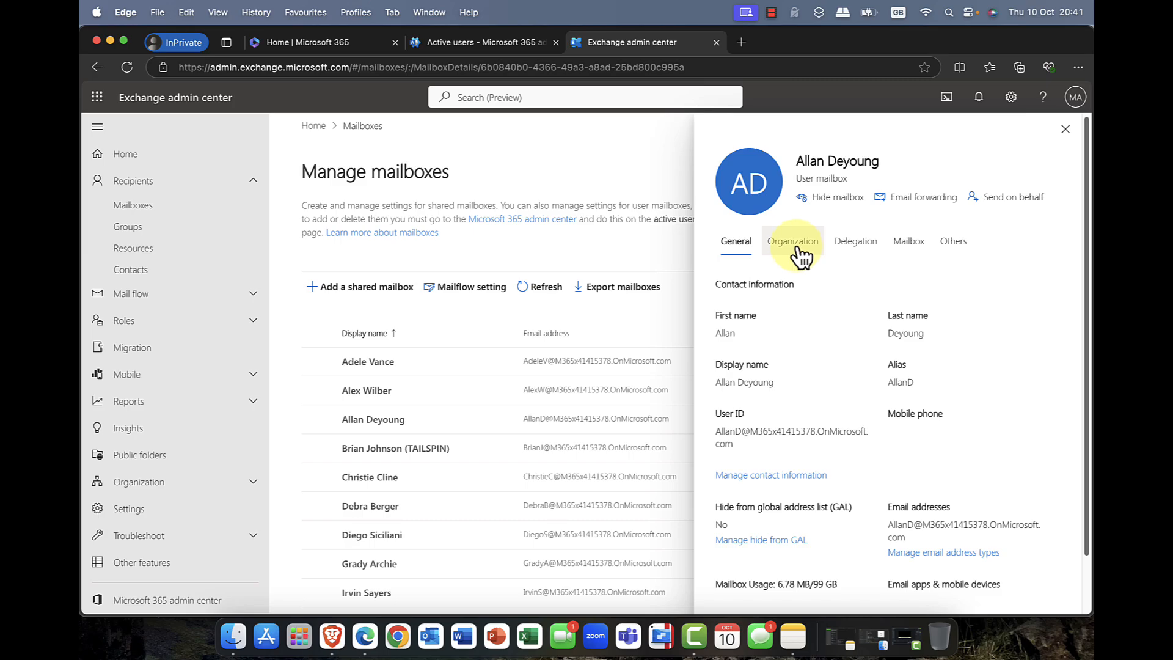
{"action": "scroll", "coordinate": [825, 305], "scroll_direction": "down", "scroll_amount": 2}
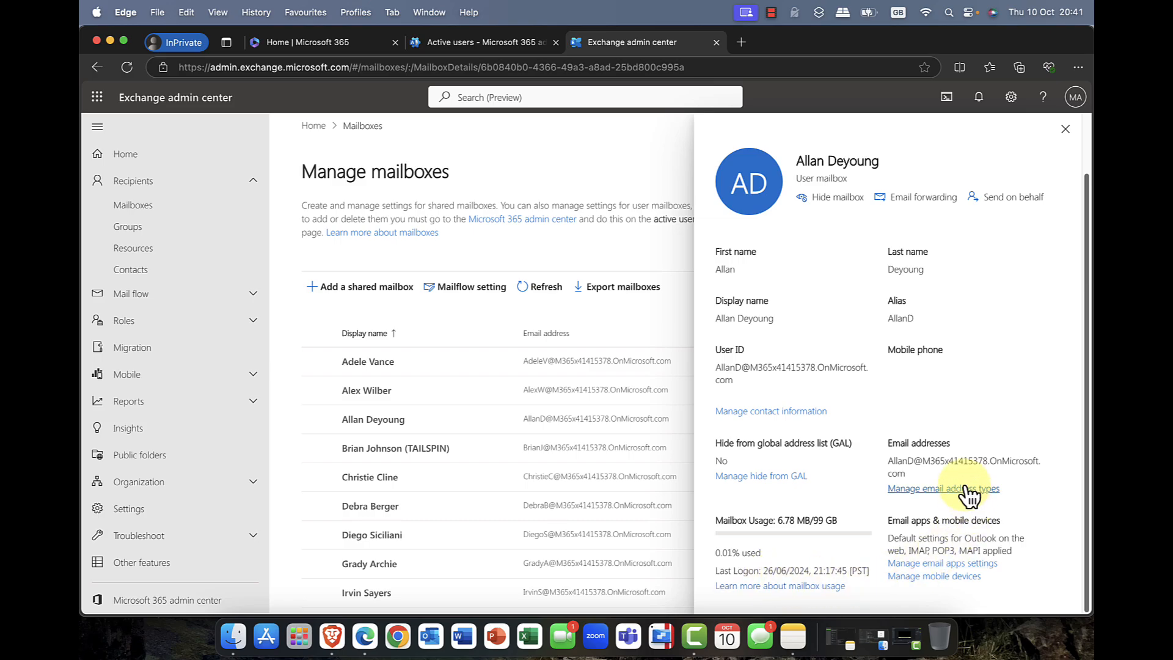
{"action": "scroll", "coordinate": [855, 426], "scroll_direction": "up", "scroll_amount": 2}
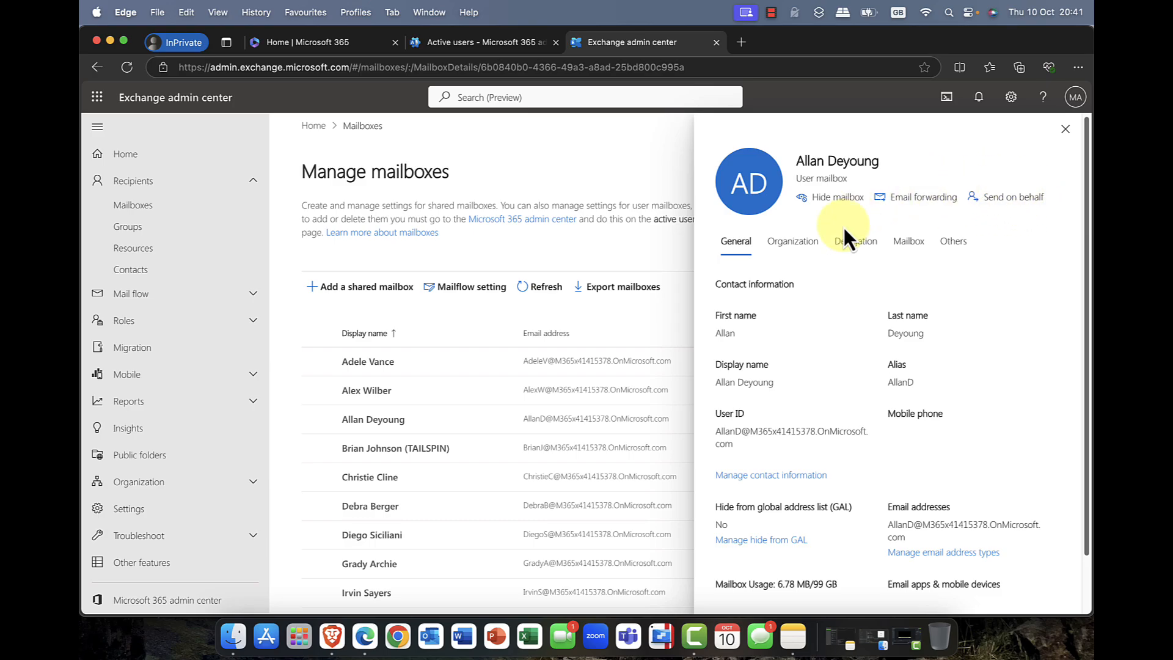
Step: Review the mailbox's organization information and its Send as, Send on behalf and Full Access delegation settings
{"action": "left_click", "coordinate": [804, 254]}
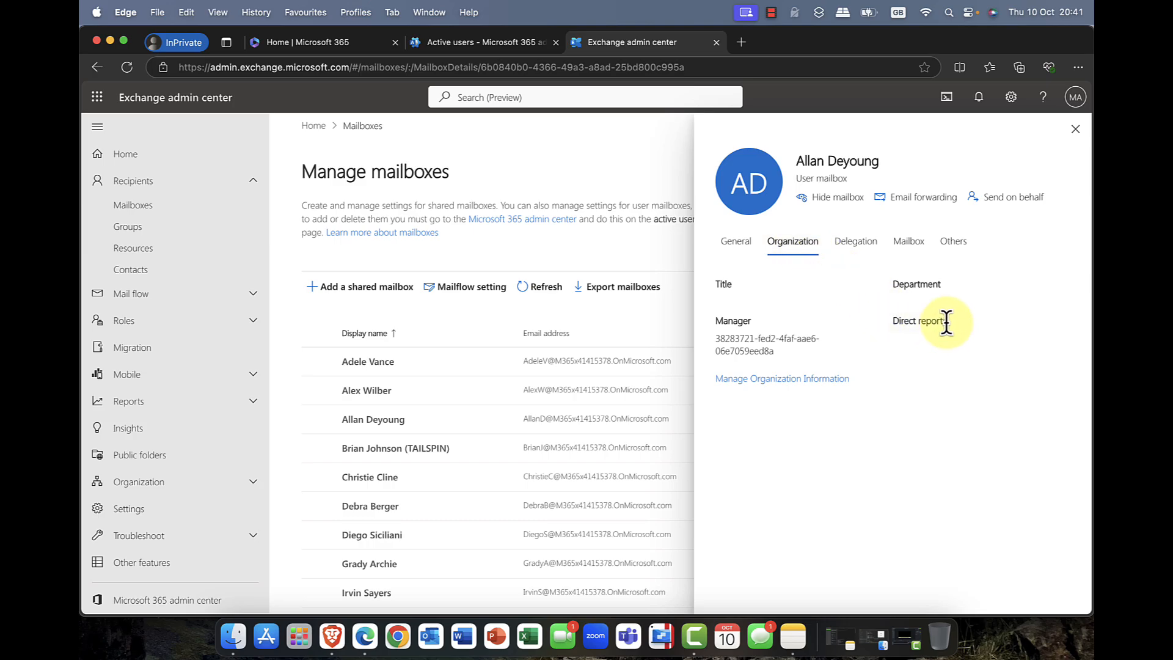
{"action": "left_click", "coordinate": [873, 254]}
{"action": "scroll", "coordinate": [820, 309], "scroll_direction": "down", "scroll_amount": 1}
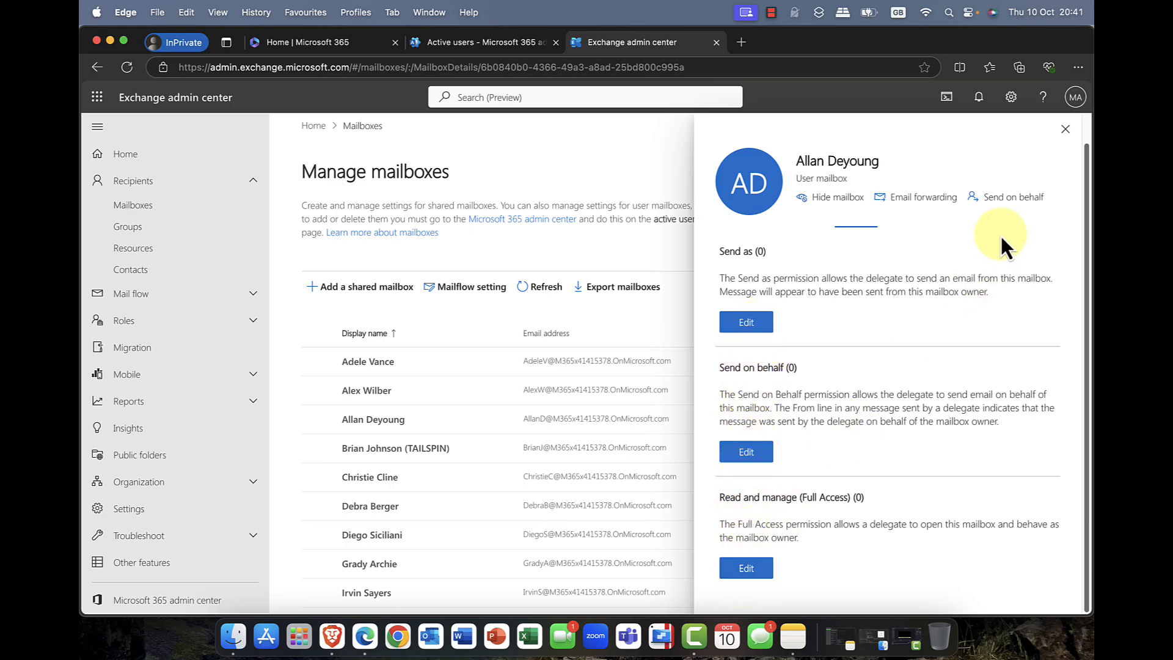
Step: Turn on email forwarding for the mailbox to examine the forwarding address options, and close its details without saving
{"action": "left_click", "coordinate": [935, 199]}
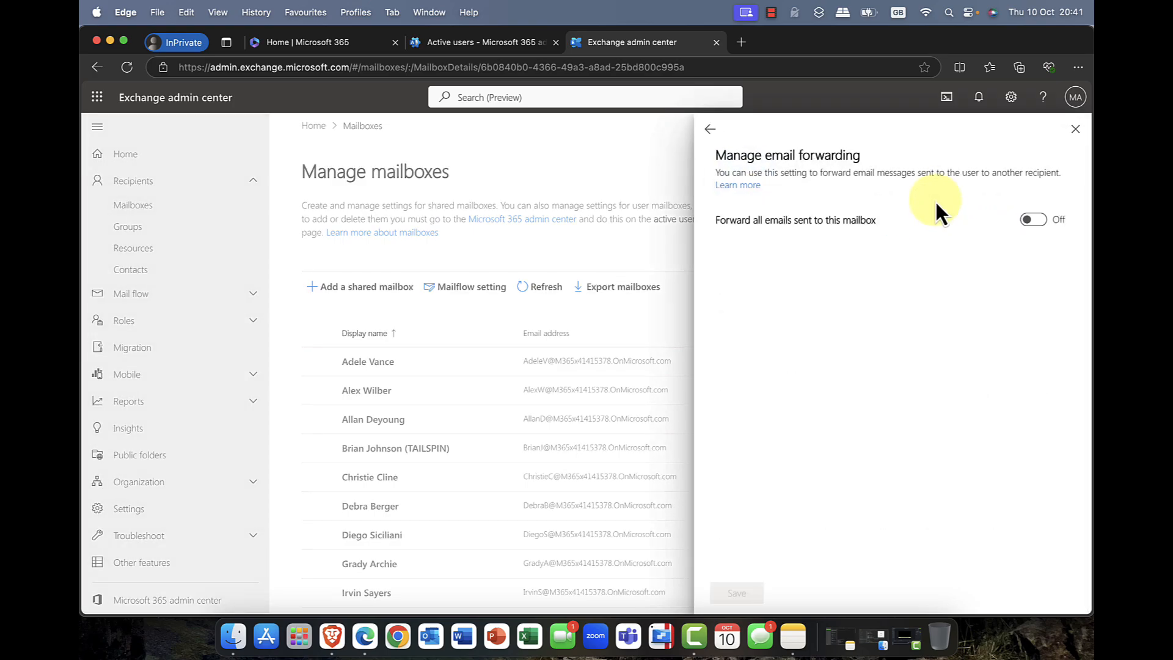
{"action": "left_click", "coordinate": [1042, 228]}
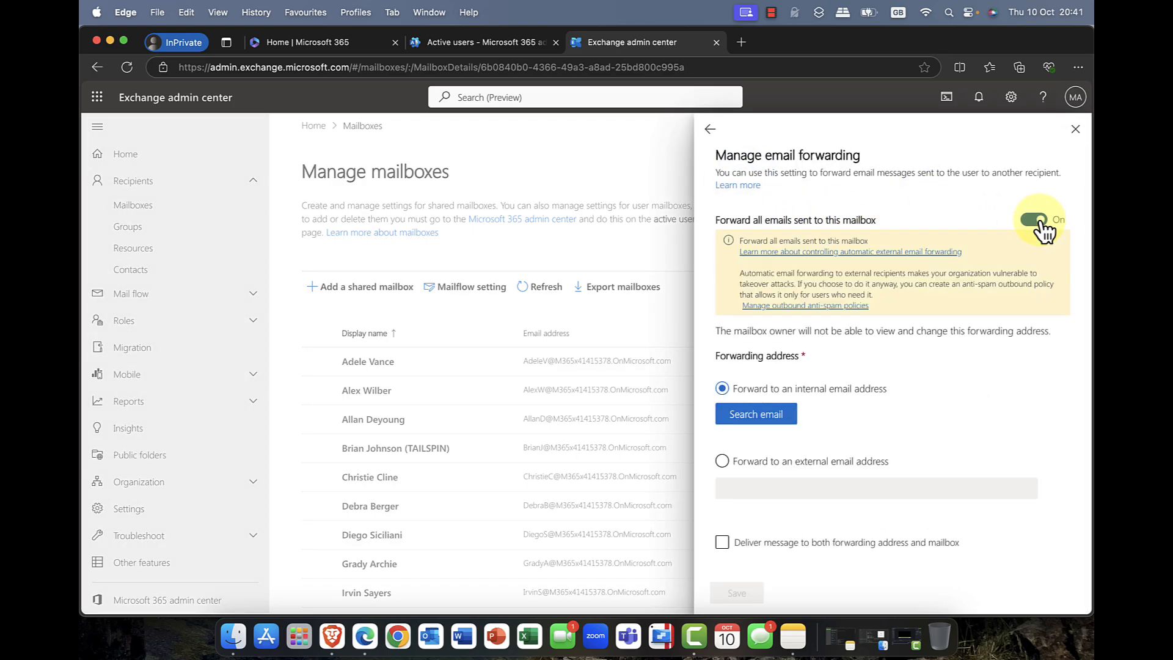
{"action": "left_click", "coordinate": [767, 468]}
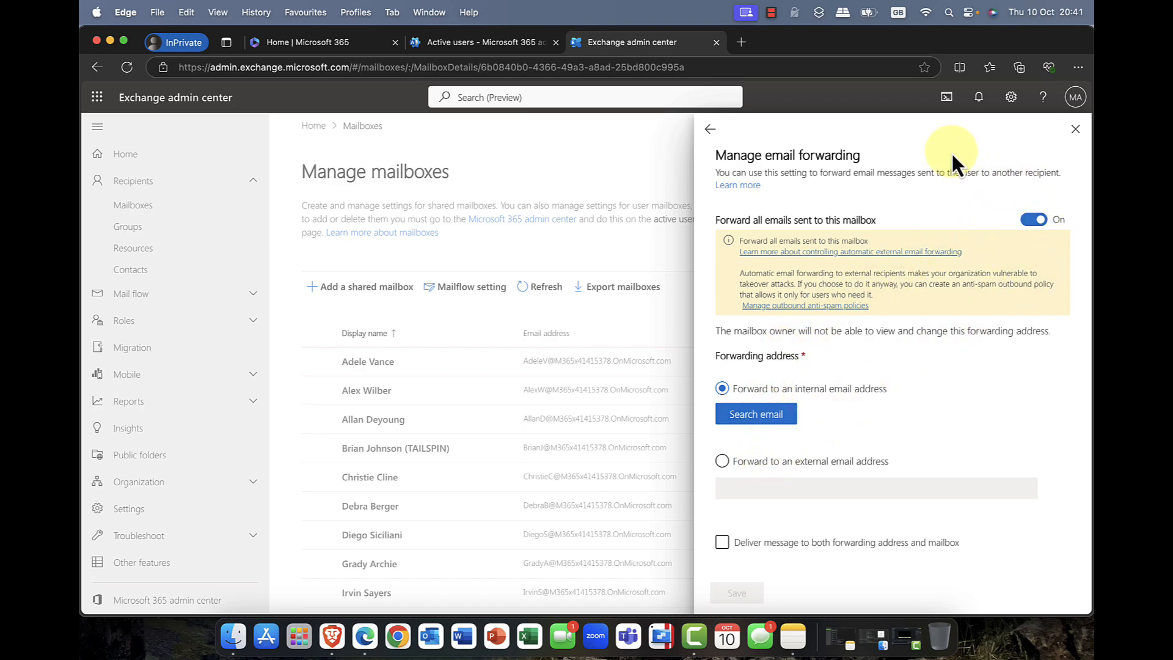
{"action": "left_click", "coordinate": [711, 130]}
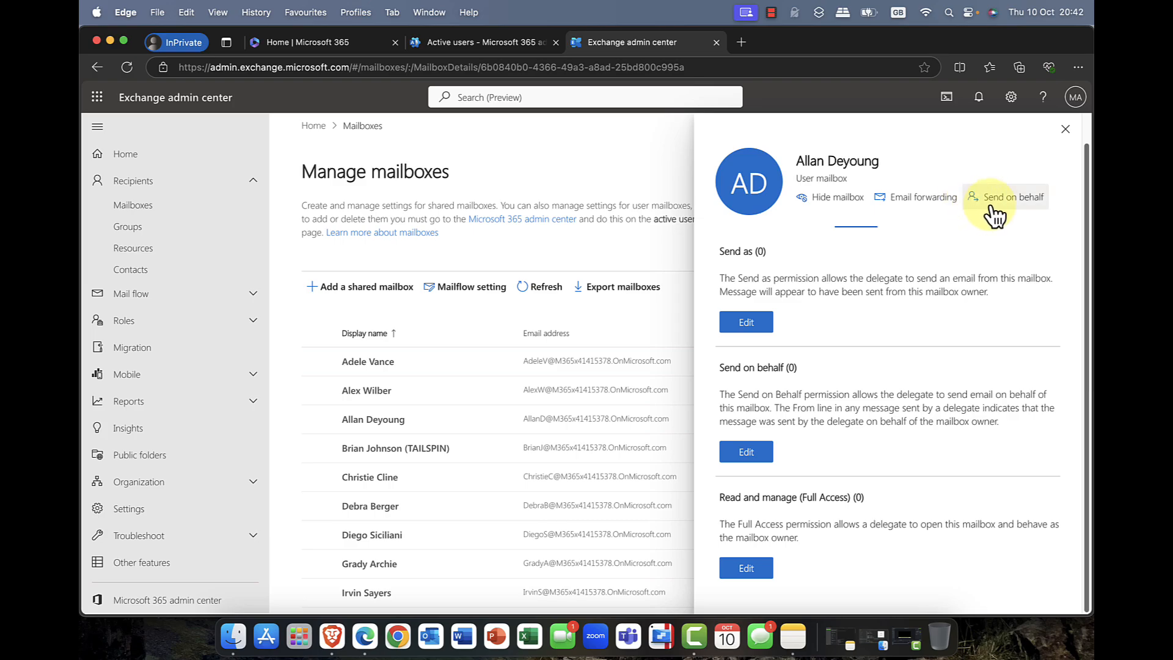
{"action": "left_click", "coordinate": [1065, 129]}
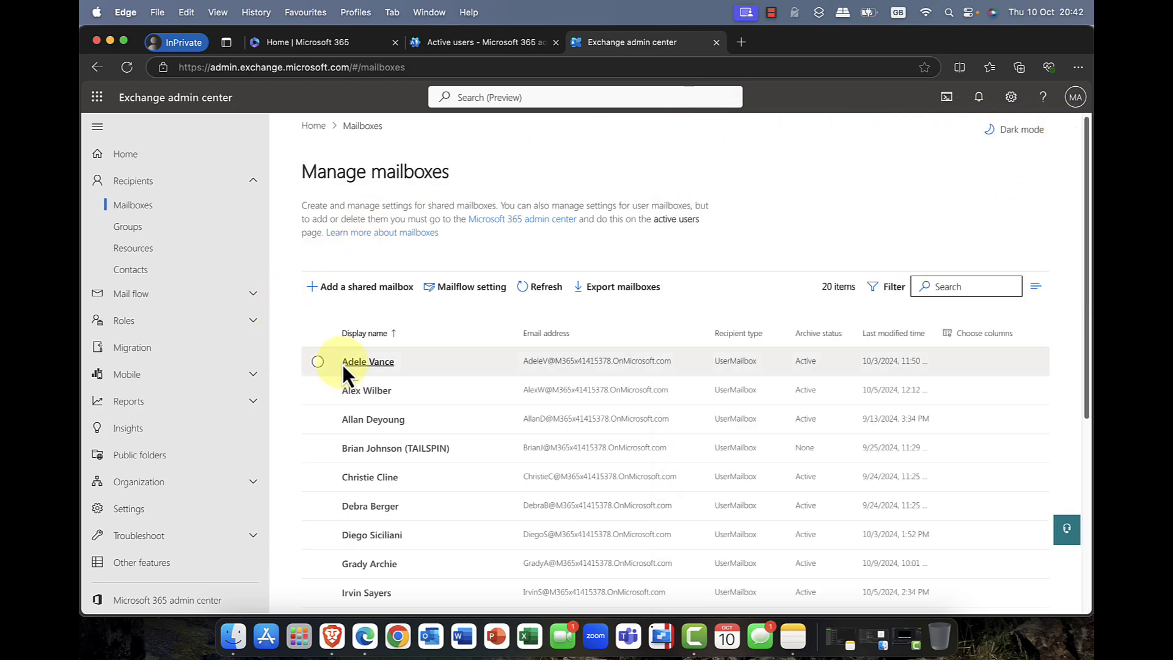
Step: Open Groups under Recipients and view the Microsoft 365 groups
{"action": "left_click", "coordinate": [127, 227]}
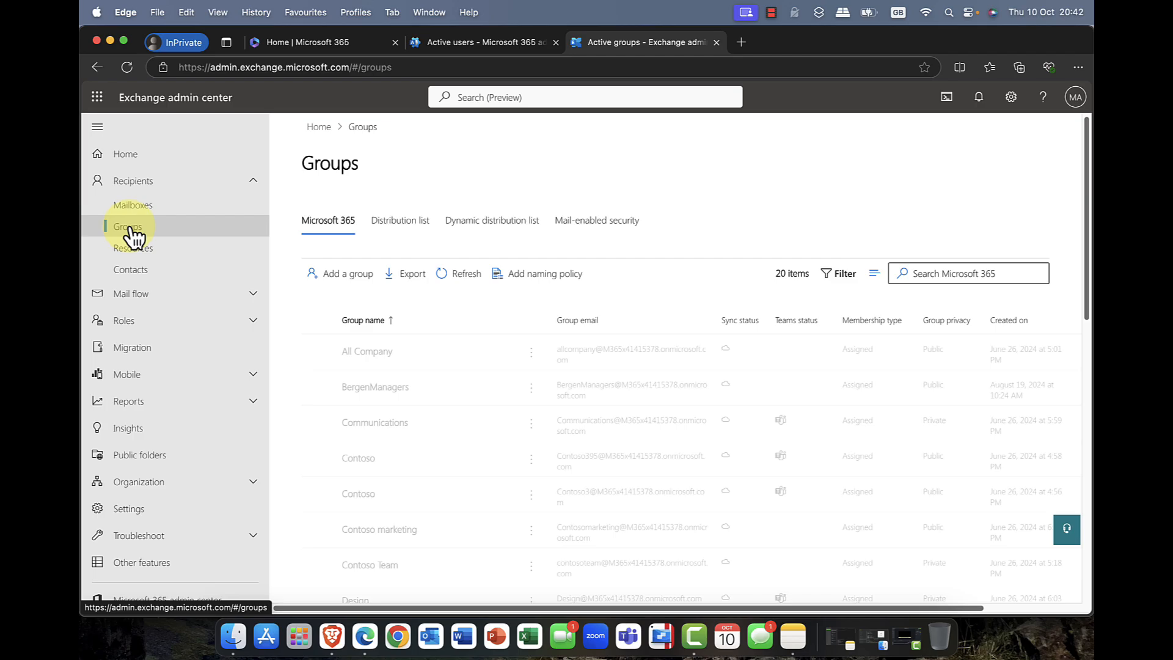
{"action": "left_click", "coordinate": [330, 221]}
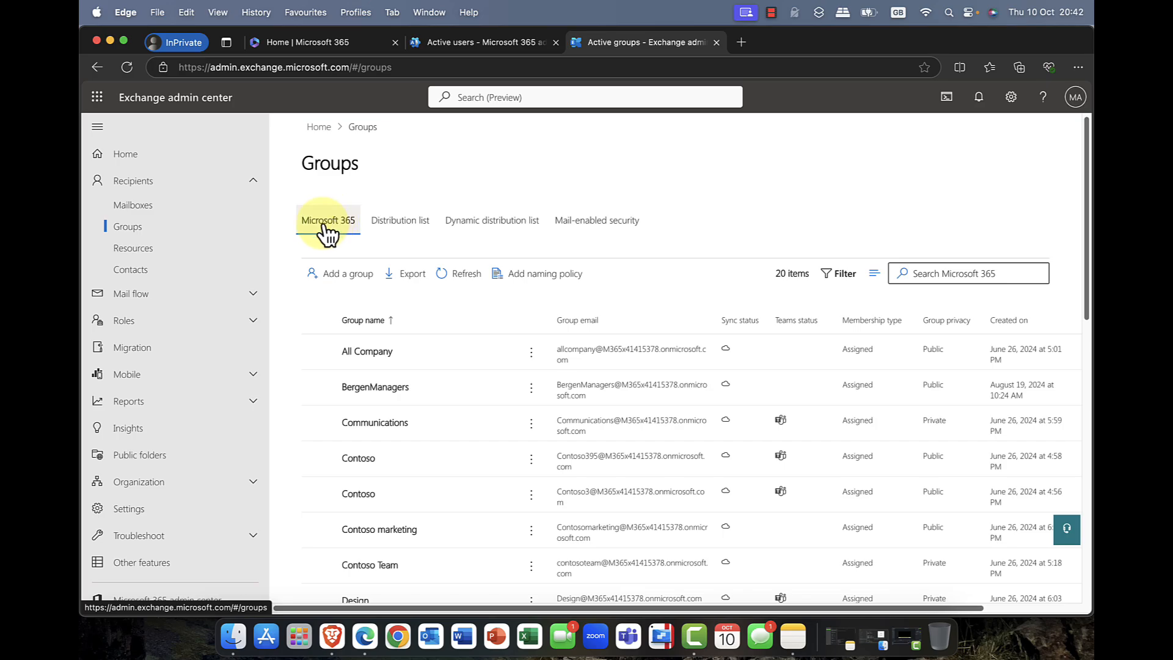
Step: Switch to the Microsoft 365 home page, open Outlook on the web from there, and go to its new Groups page
{"action": "left_click", "coordinate": [306, 49]}
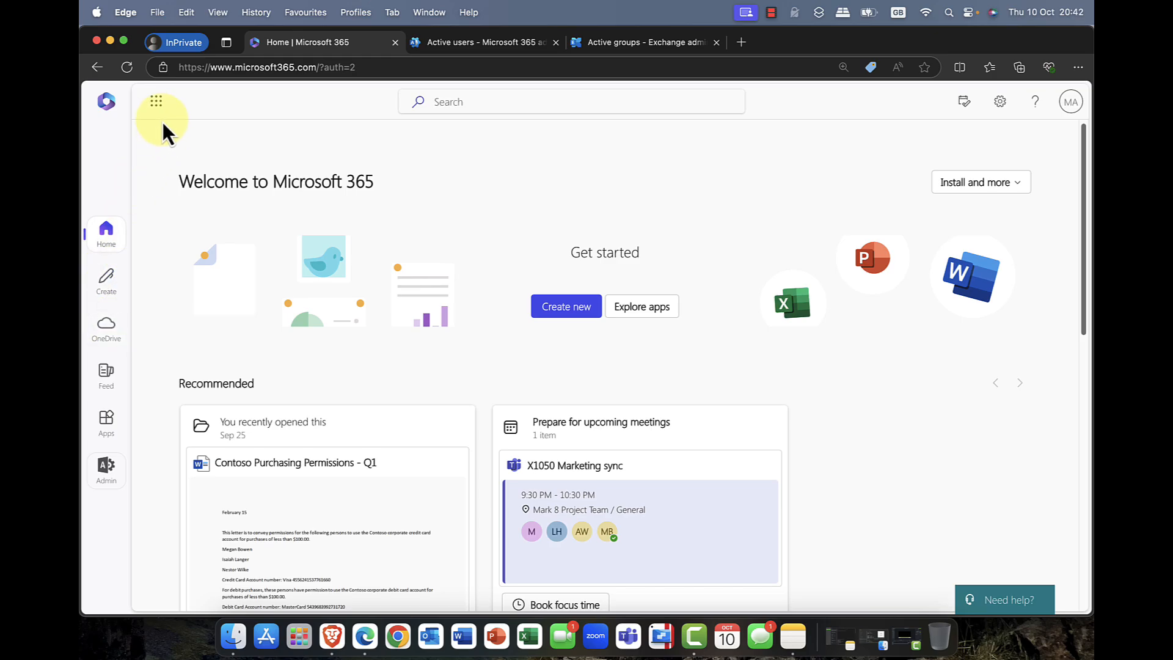
{"action": "left_click", "coordinate": [158, 103]}
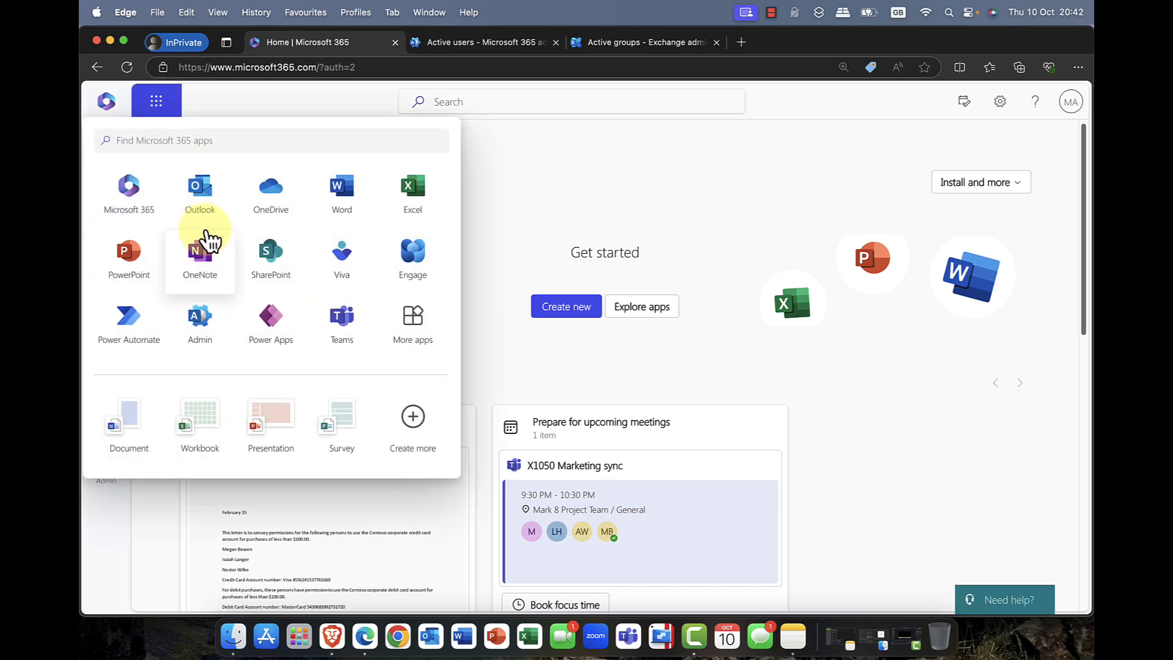
{"action": "left_click", "coordinate": [200, 191]}
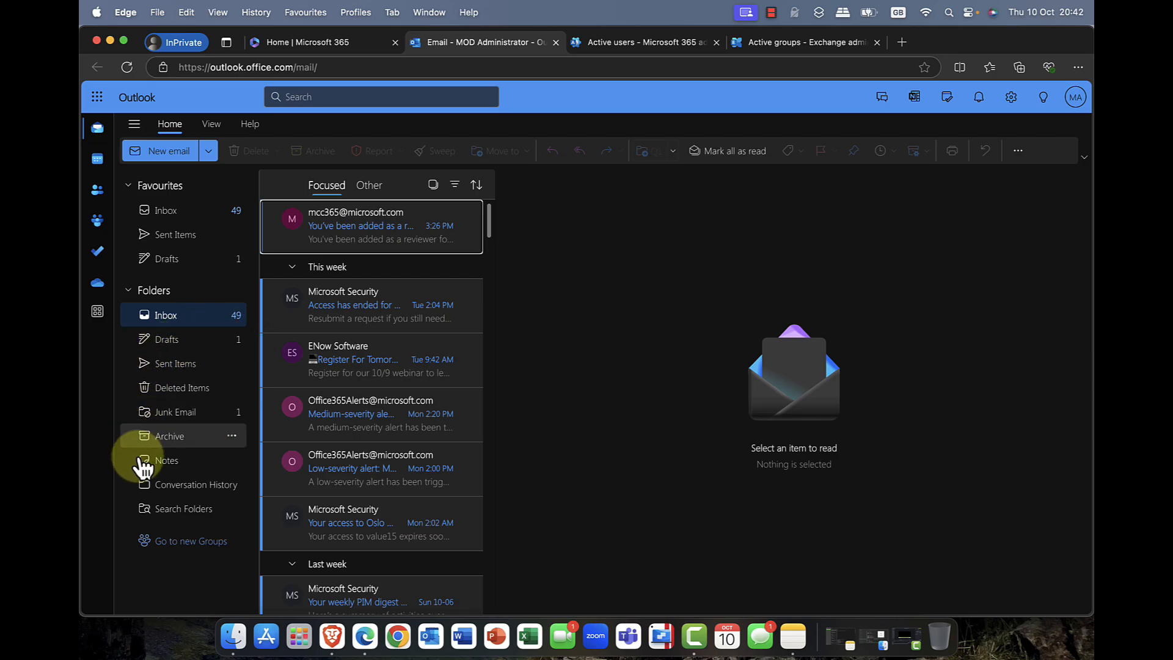
{"action": "left_click", "coordinate": [182, 540]}
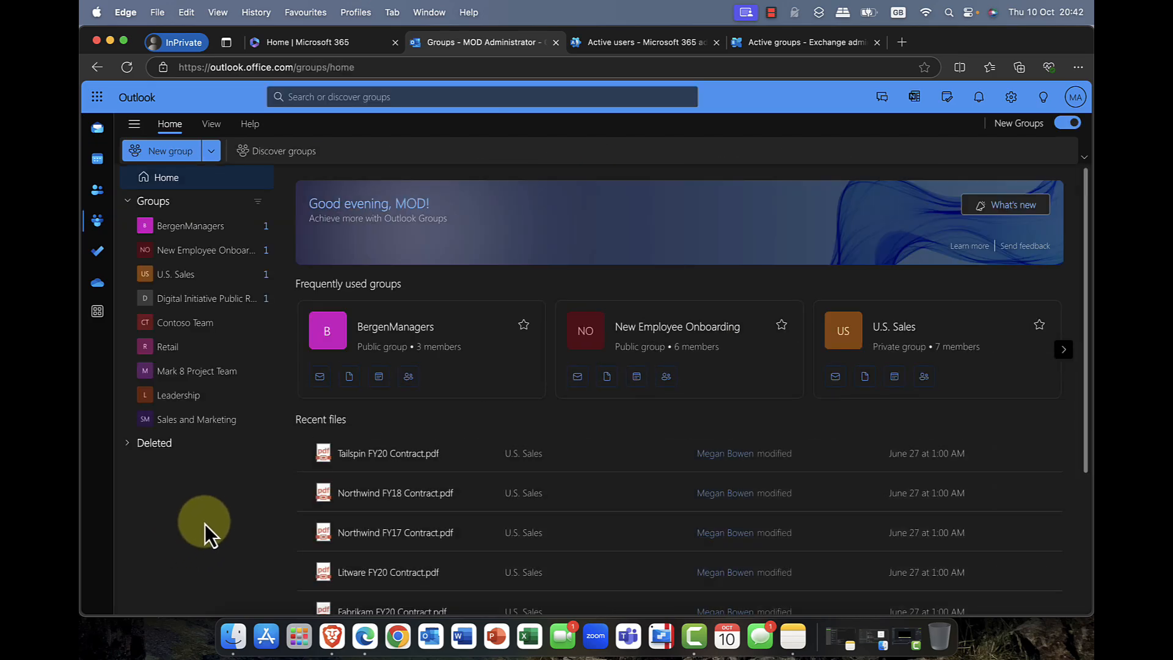
Step: Review the Contoso Team group's mailbox and shared files, and close Outlook
{"action": "left_click", "coordinate": [179, 328]}
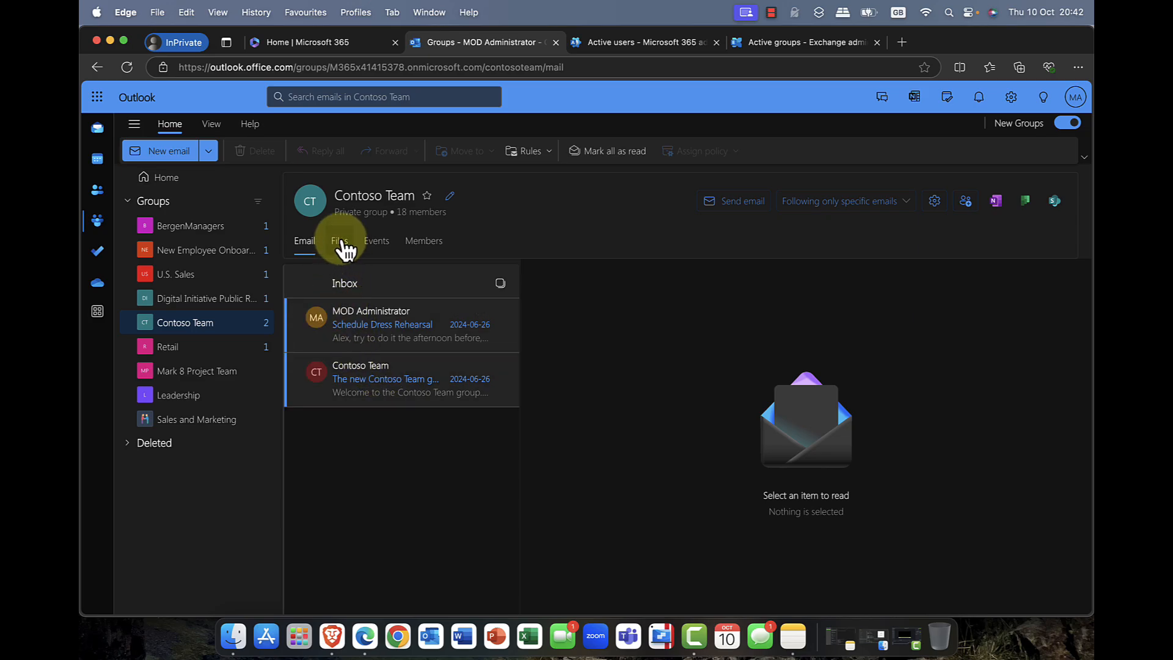
{"action": "left_click", "coordinate": [342, 242]}
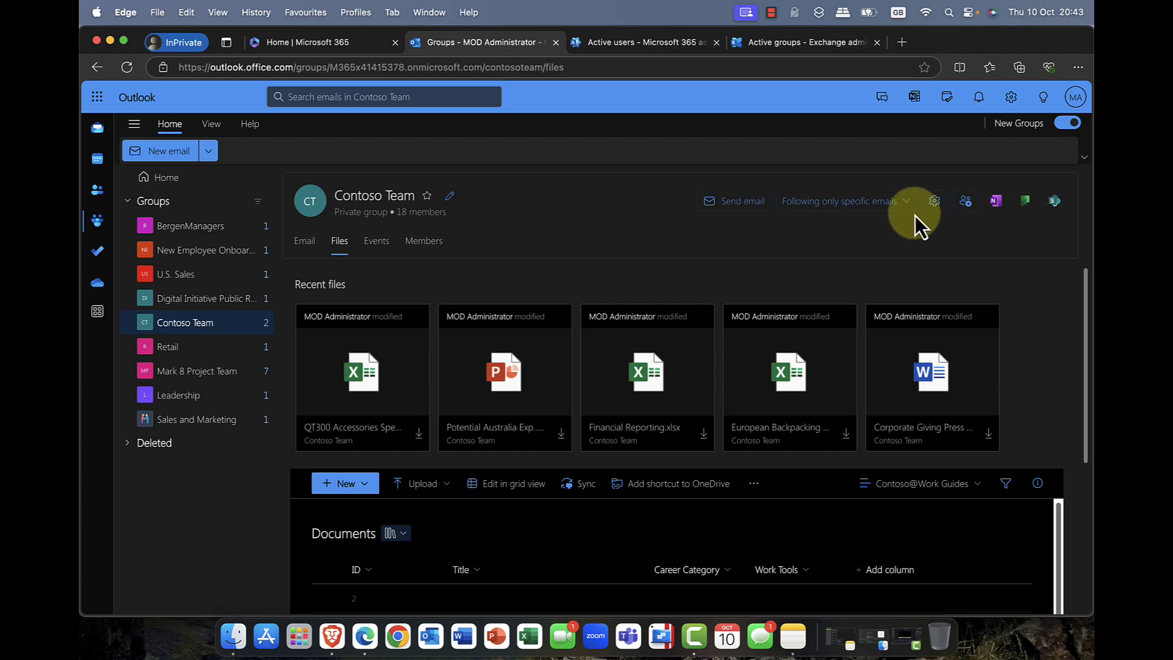
{"action": "left_click", "coordinate": [555, 42]}
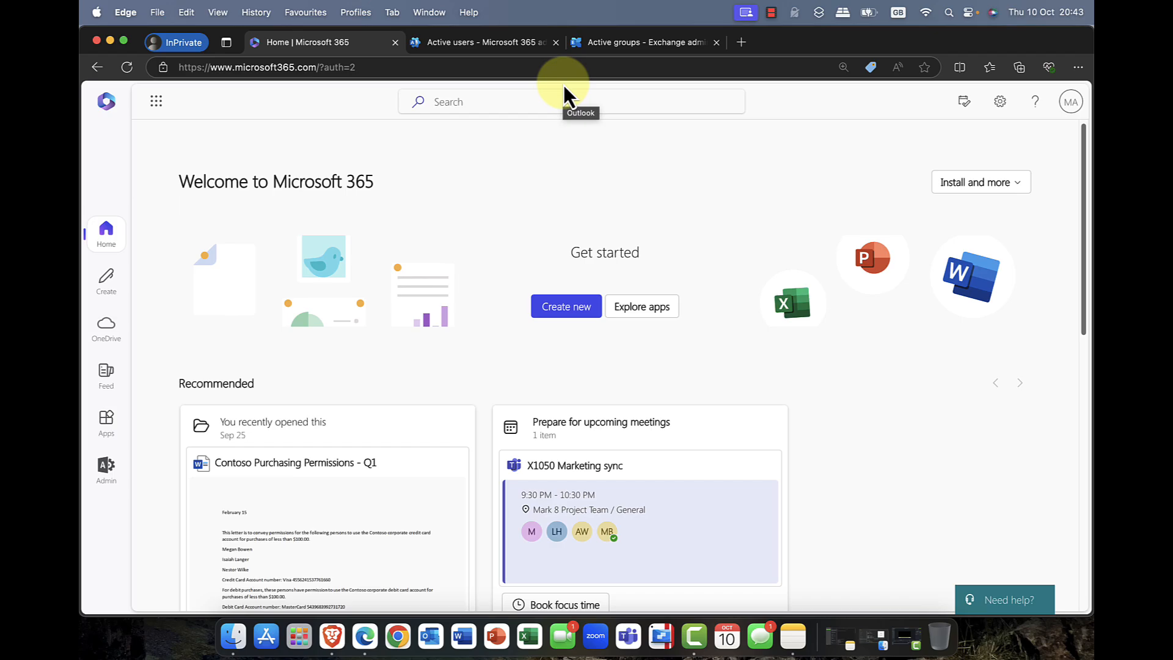
Step: Return to the Exchange admin center, view the Resources list of room mailboxes, and collapse the Recipients section
{"action": "left_click", "coordinate": [617, 42]}
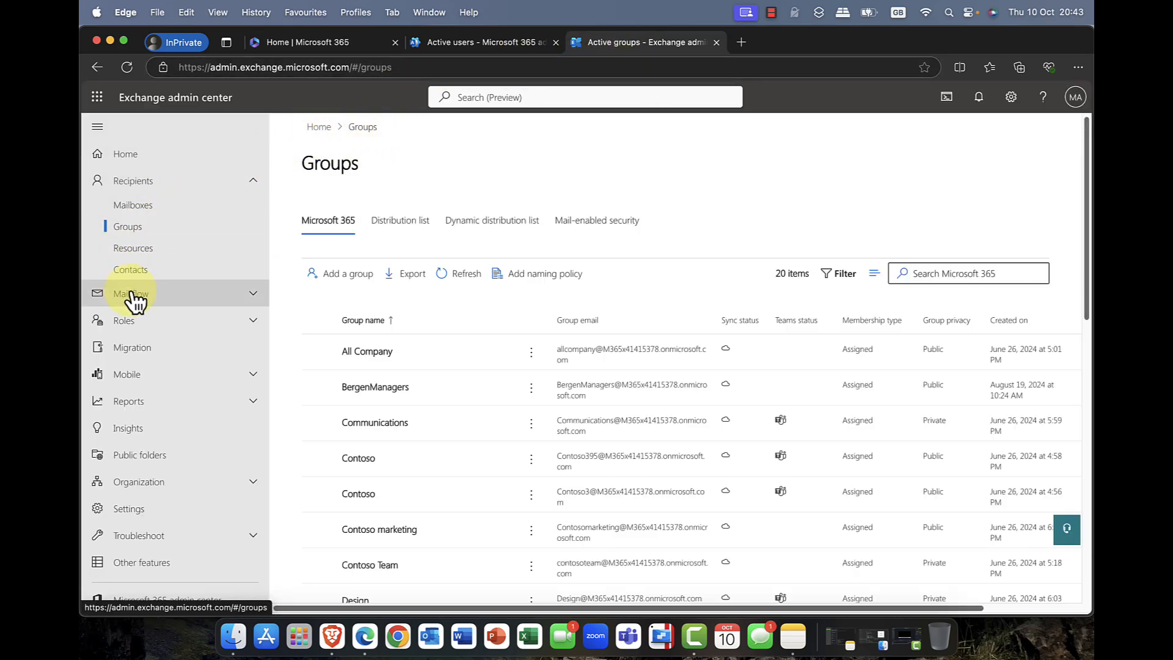
{"action": "left_click", "coordinate": [133, 251]}
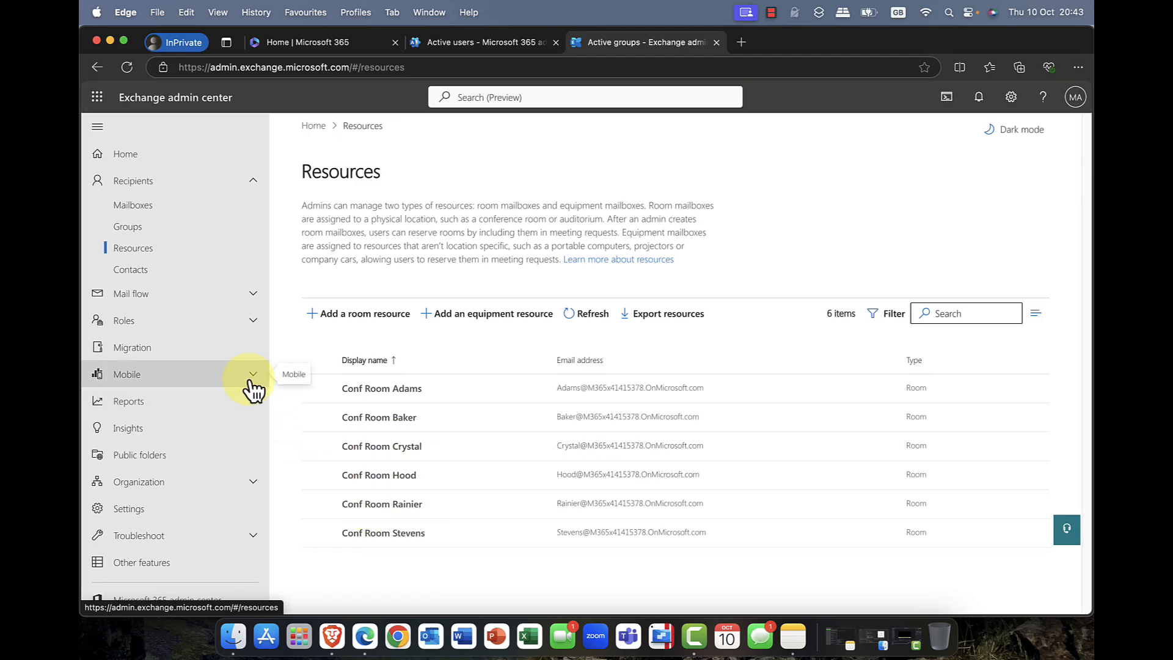
{"action": "left_click", "coordinate": [243, 183]}
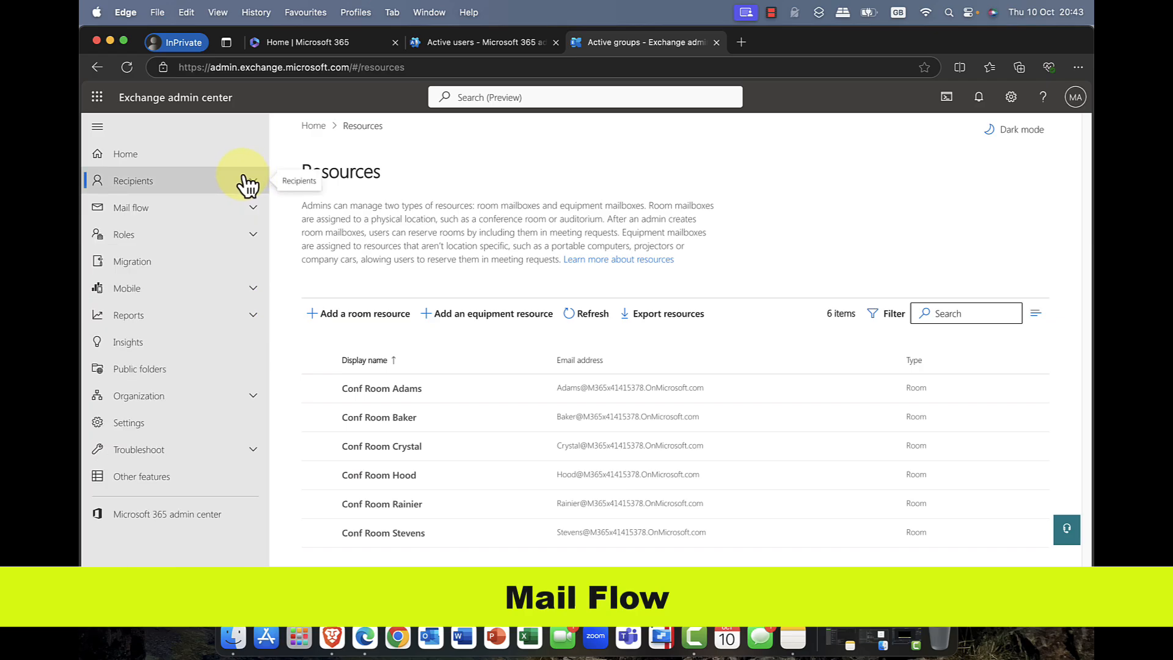
Step: Review the Message trace, Accepted domains, Rules and High Volume Email (Preview) pages under Mail flow, and collapse the section
{"action": "left_click", "coordinate": [161, 211]}
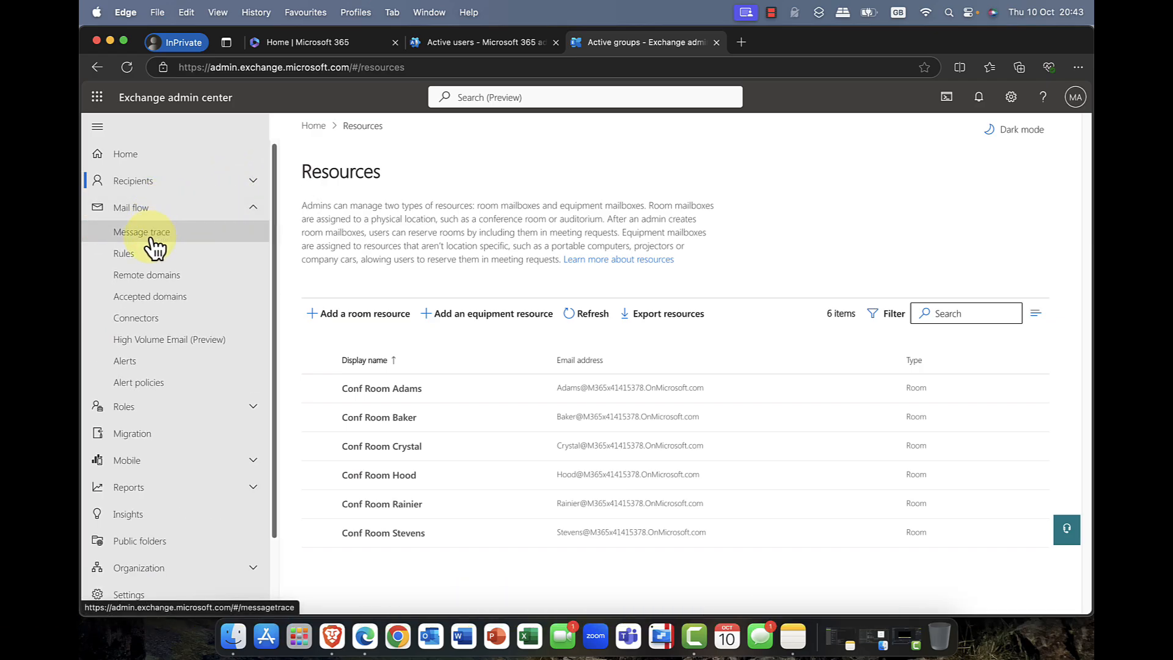
{"action": "left_click", "coordinate": [150, 241]}
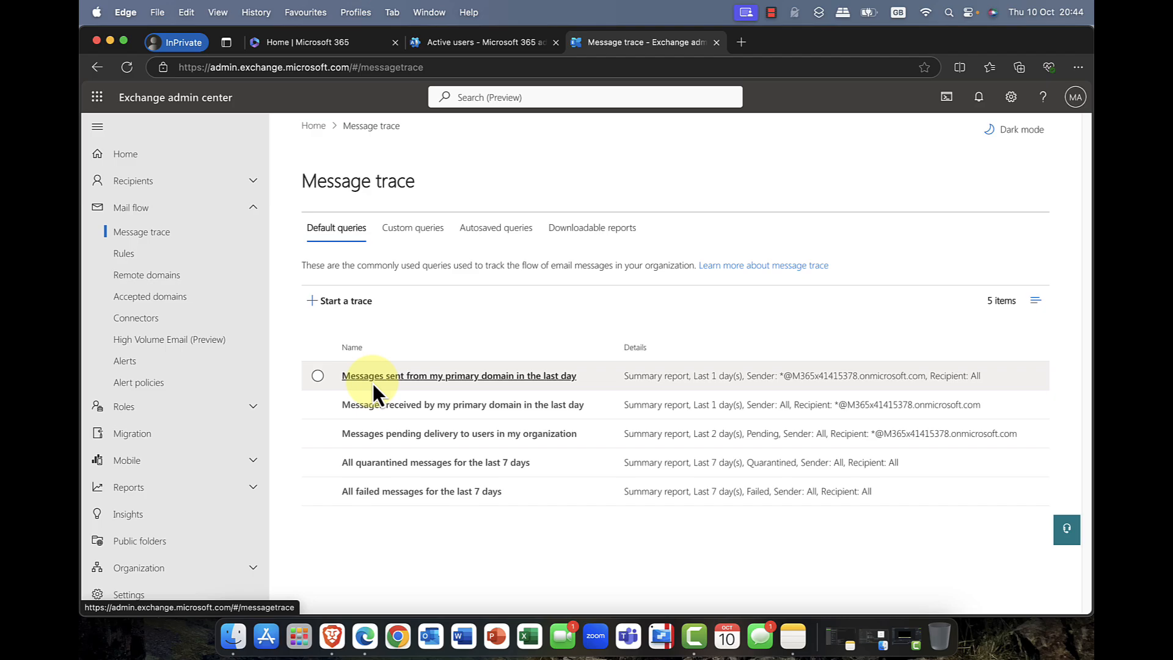
{"action": "left_click", "coordinate": [148, 304]}
{"action": "left_click", "coordinate": [140, 265]}
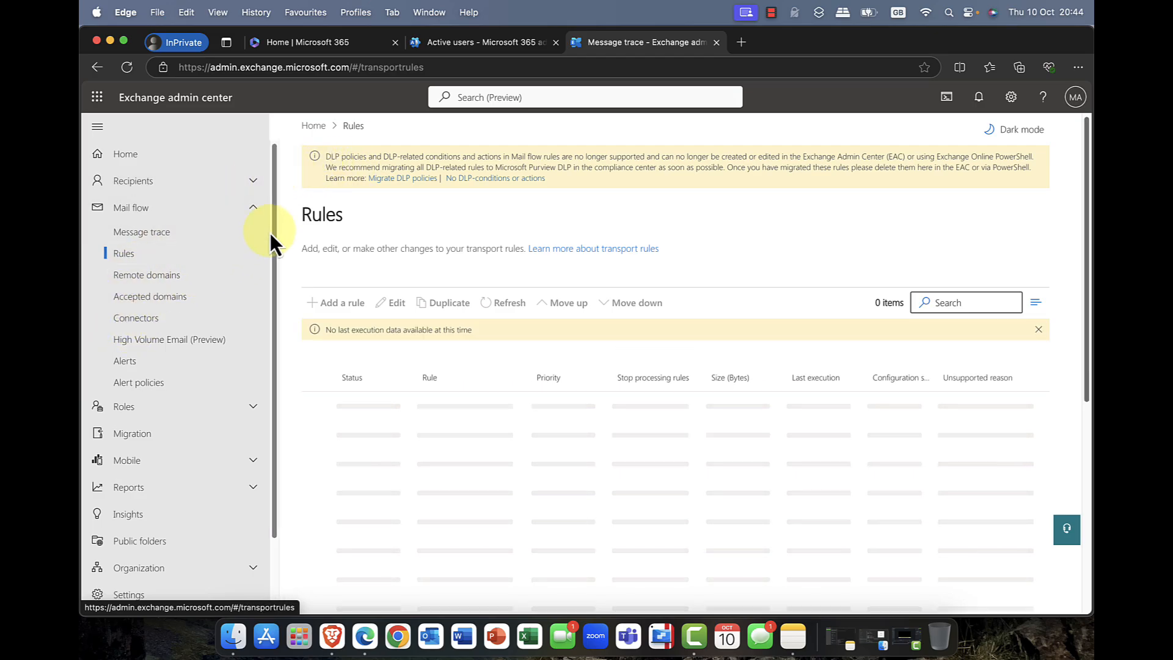
{"action": "left_click", "coordinate": [167, 346]}
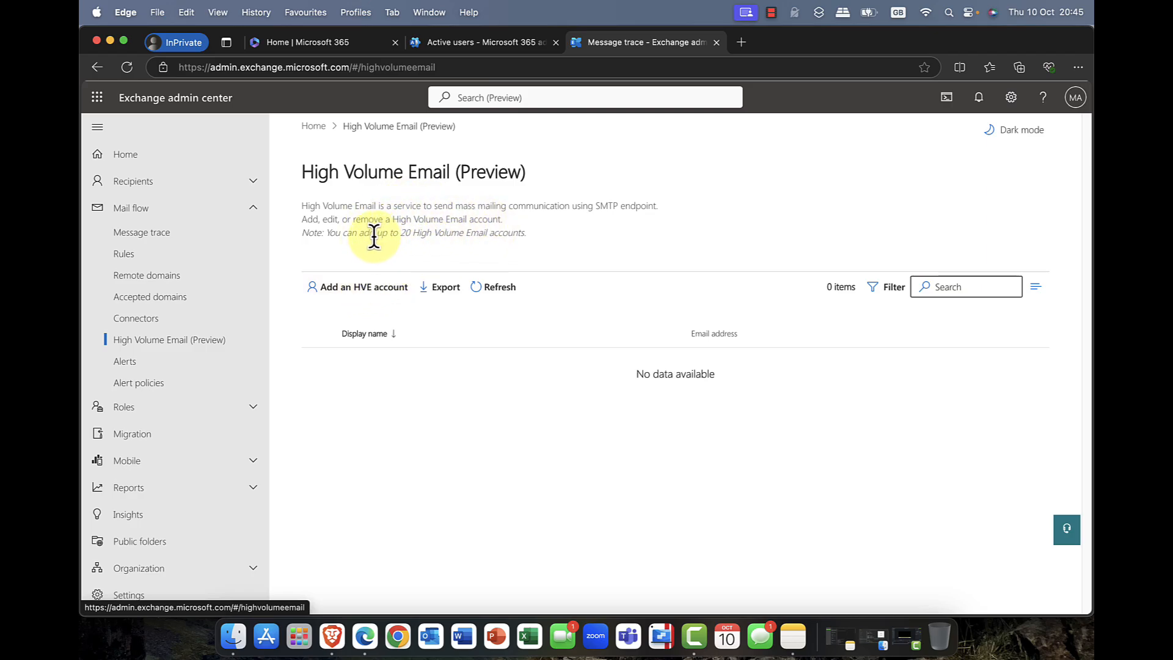
{"action": "left_click", "coordinate": [254, 210]}
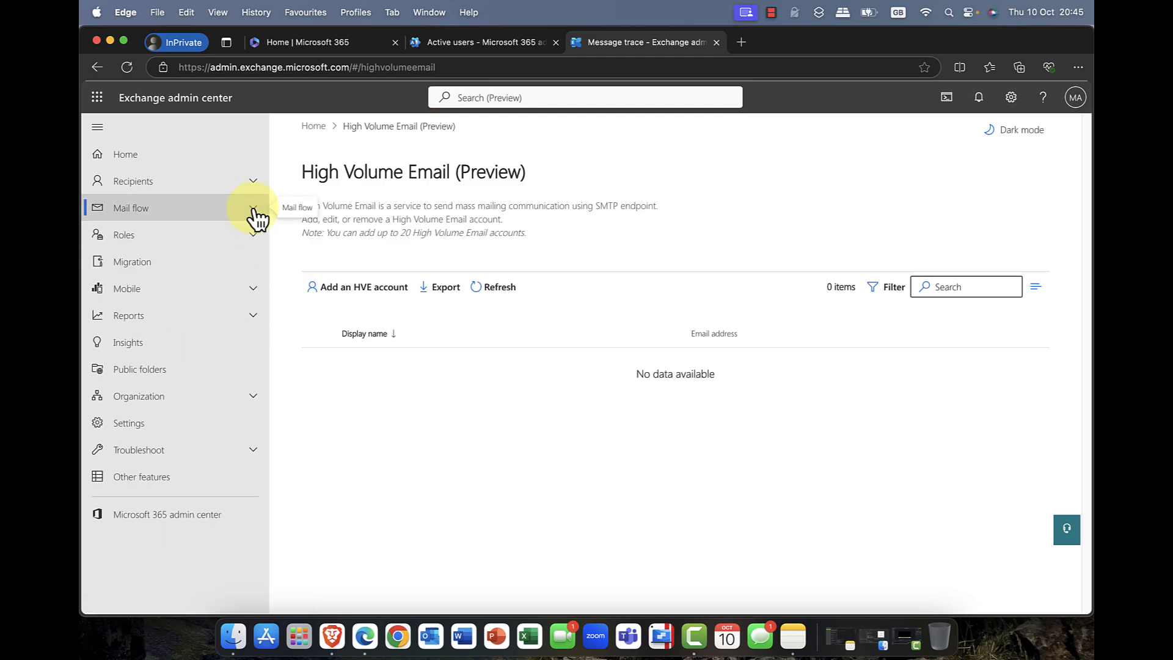
Step: Start a migration batch named demo using the Migration to Exchange Online path, and display the available migration types
{"action": "left_click", "coordinate": [121, 268]}
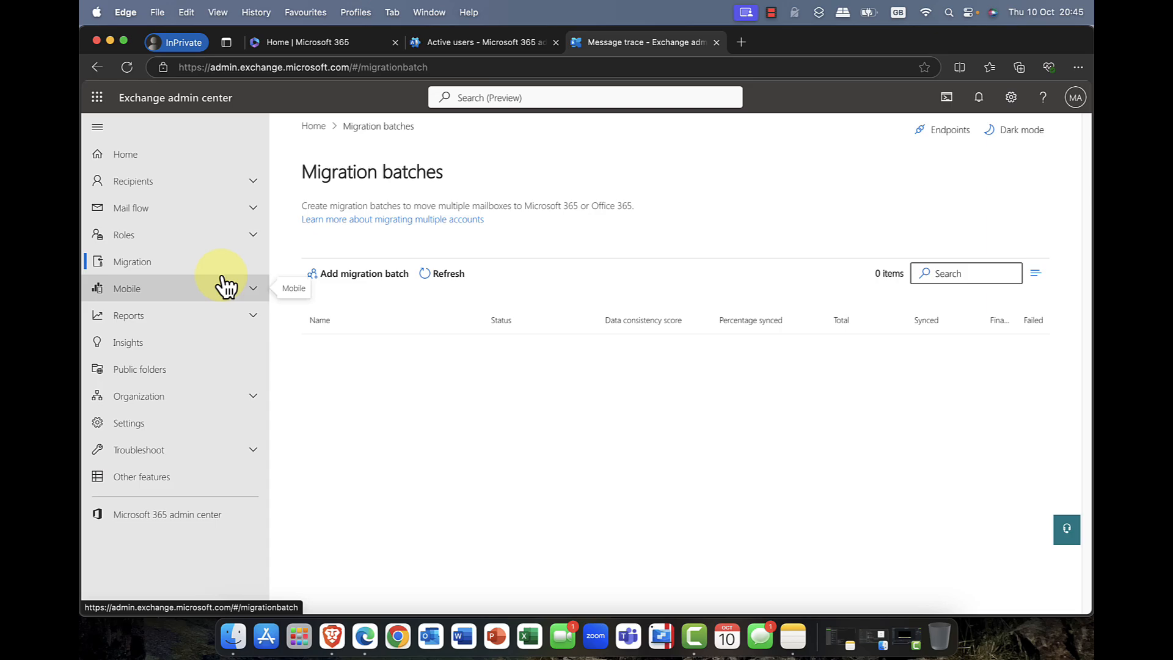
{"action": "left_click", "coordinate": [358, 286]}
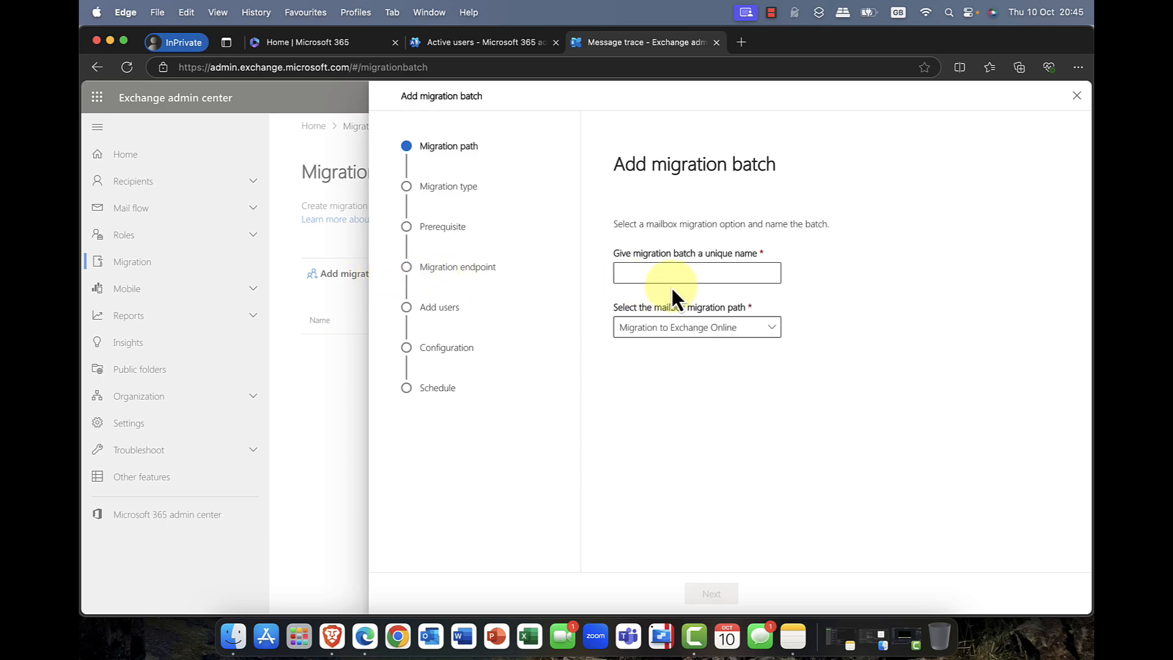
{"action": "left_click", "coordinate": [771, 330]}
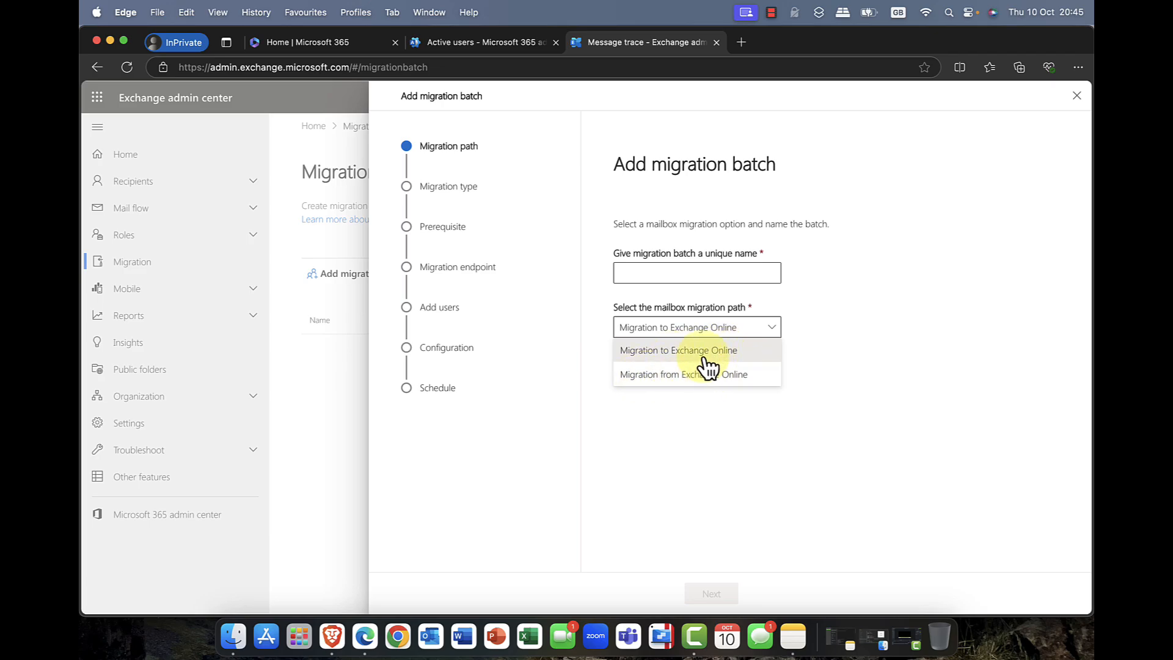
{"action": "left_click", "coordinate": [668, 272]}
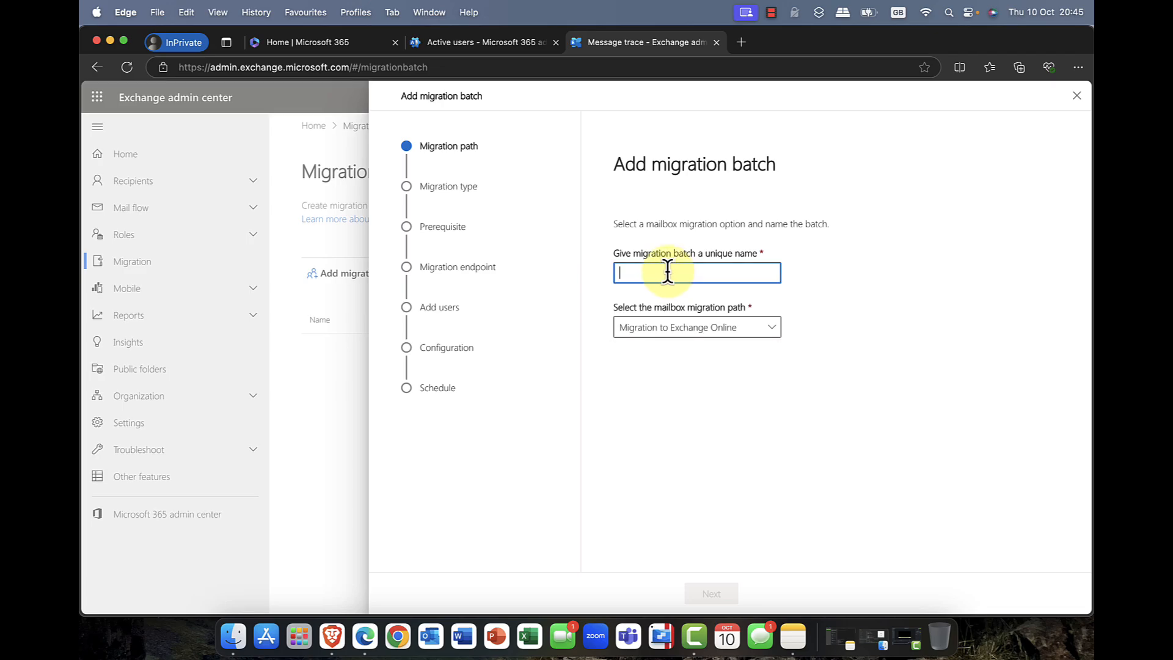
{"action": "type", "text": "d"}
{"action": "key", "text": "BackSpace"}
{"action": "type", "text": "dem"}
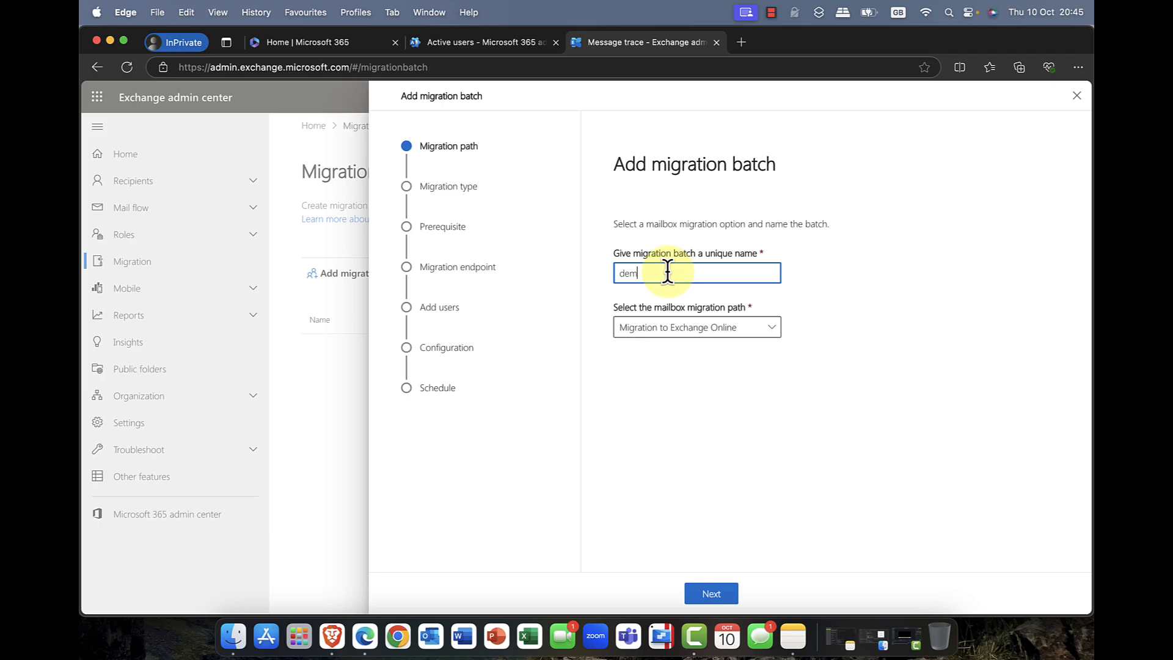
{"action": "type", "text": "o"}
{"action": "left_click", "coordinate": [716, 595]}
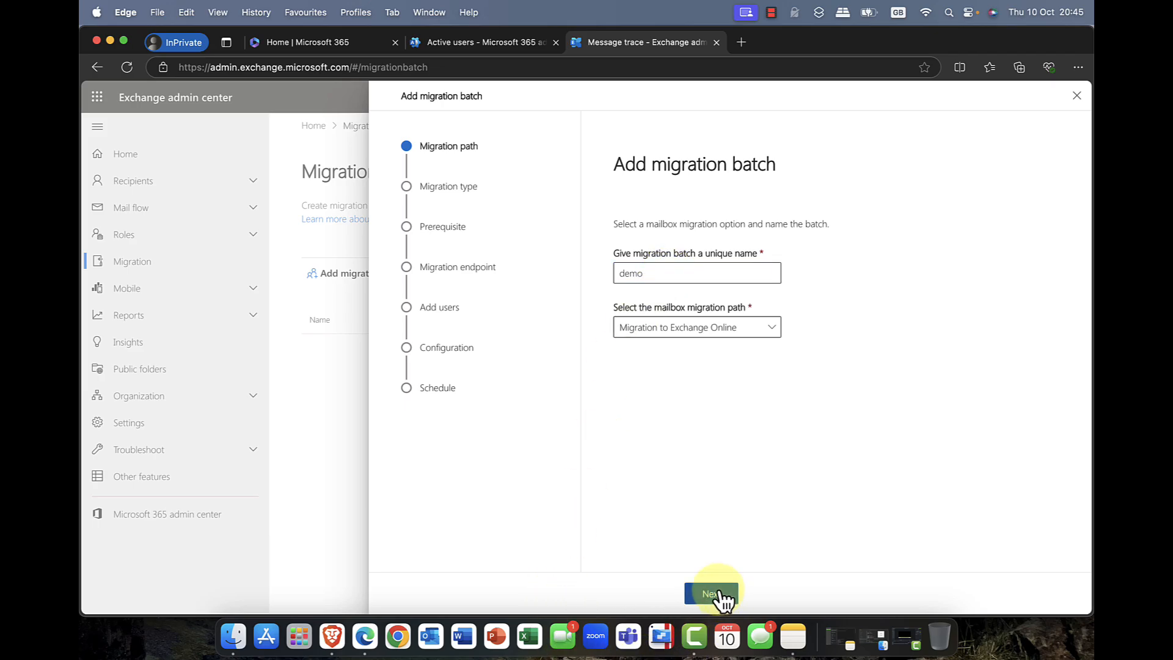
{"action": "left_click", "coordinate": [773, 303]}
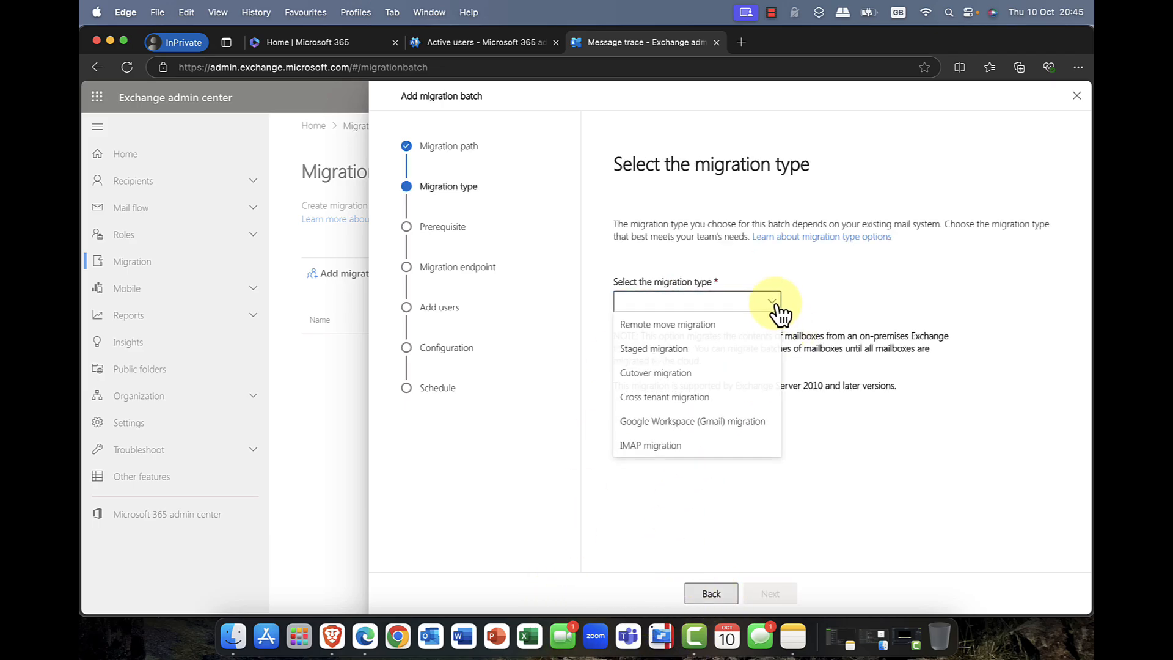
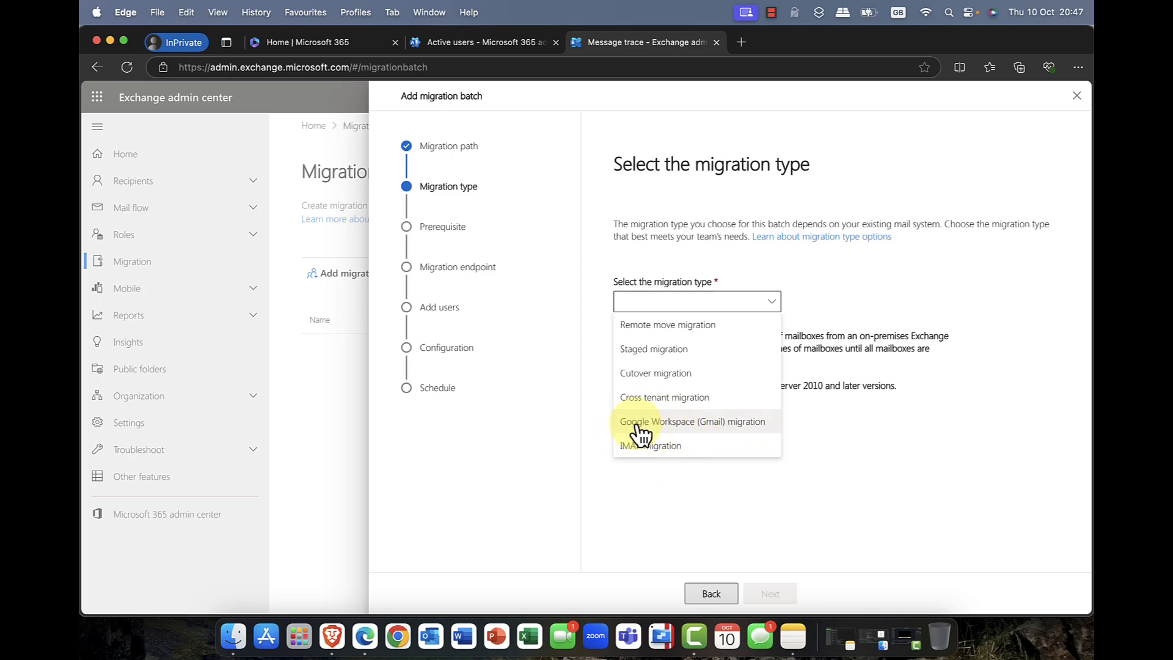
Step: Close the migration batch wizard without choosing a migration type, and view the Insights page
{"action": "left_click", "coordinate": [834, 449]}
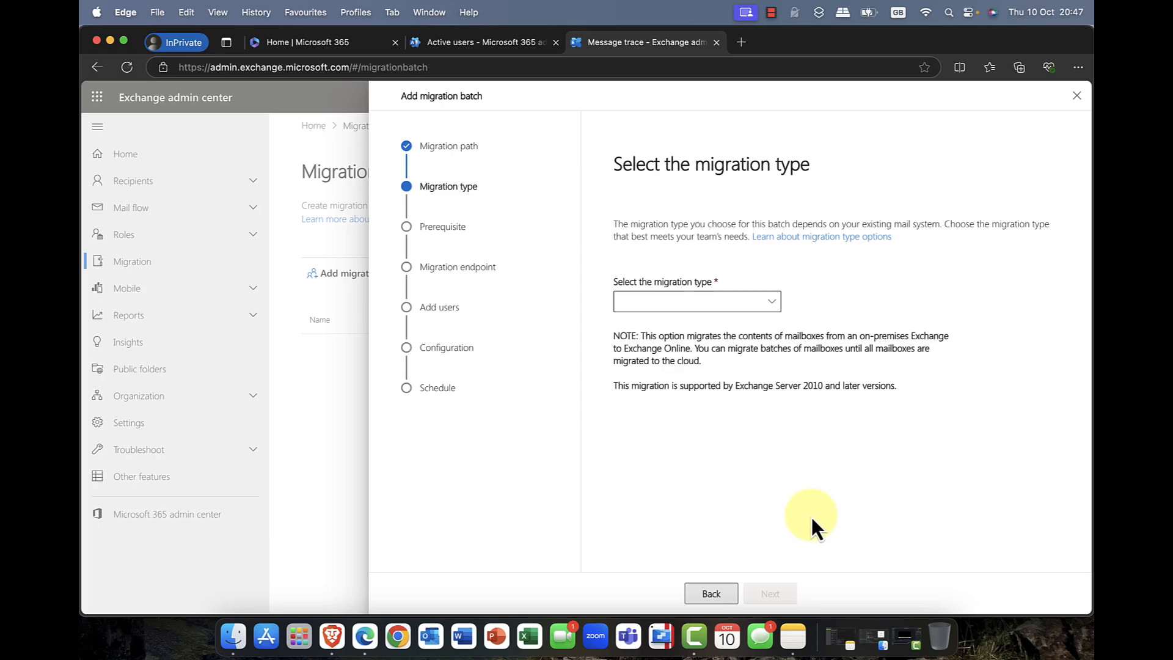
{"action": "left_click", "coordinate": [1077, 96]}
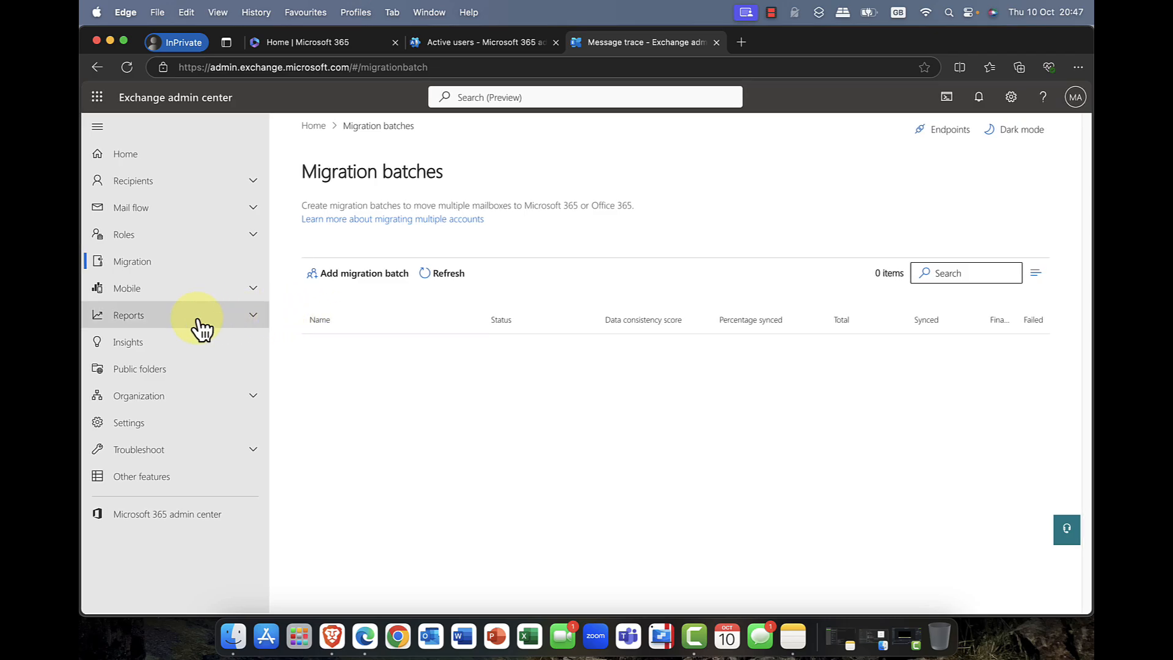
{"action": "left_click", "coordinate": [113, 343]}
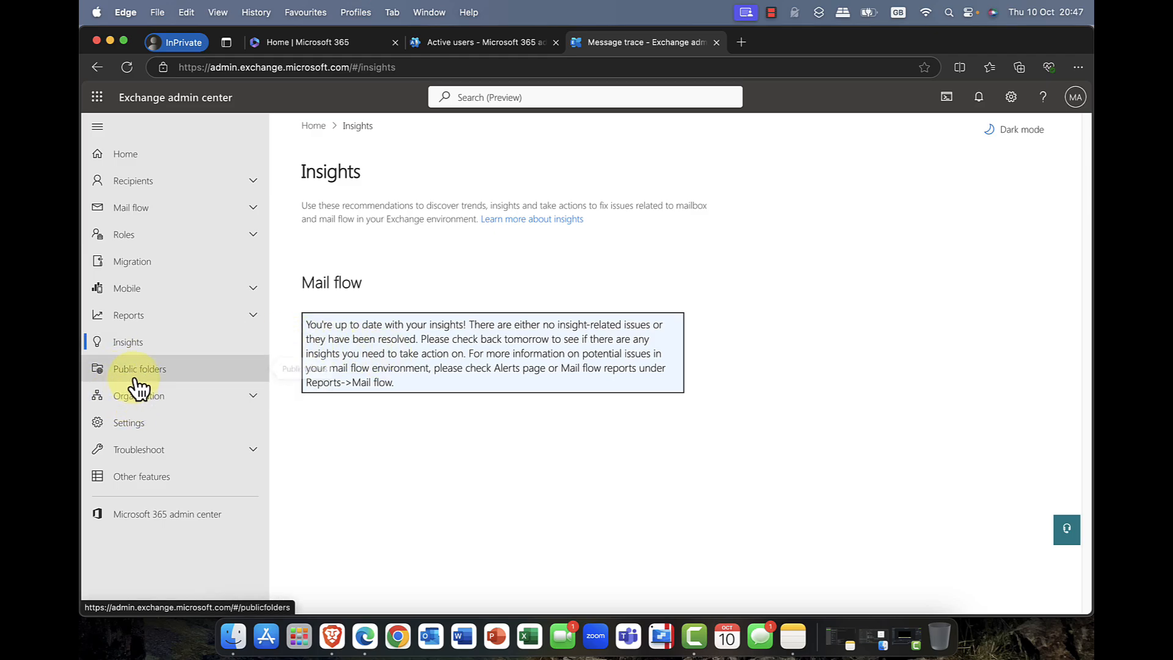
Step: Start a new individual sharing policy named demo in the organization's Sharing settings, and proceed to its sharing rules
{"action": "left_click", "coordinate": [190, 394]}
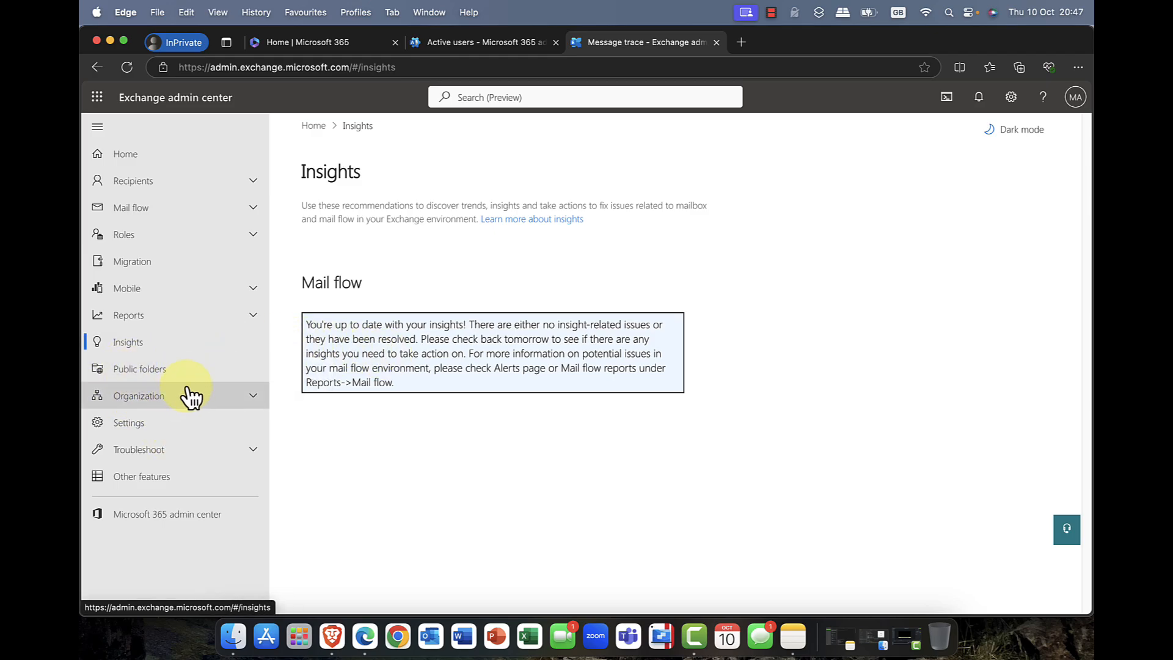
{"action": "left_click", "coordinate": [139, 424]}
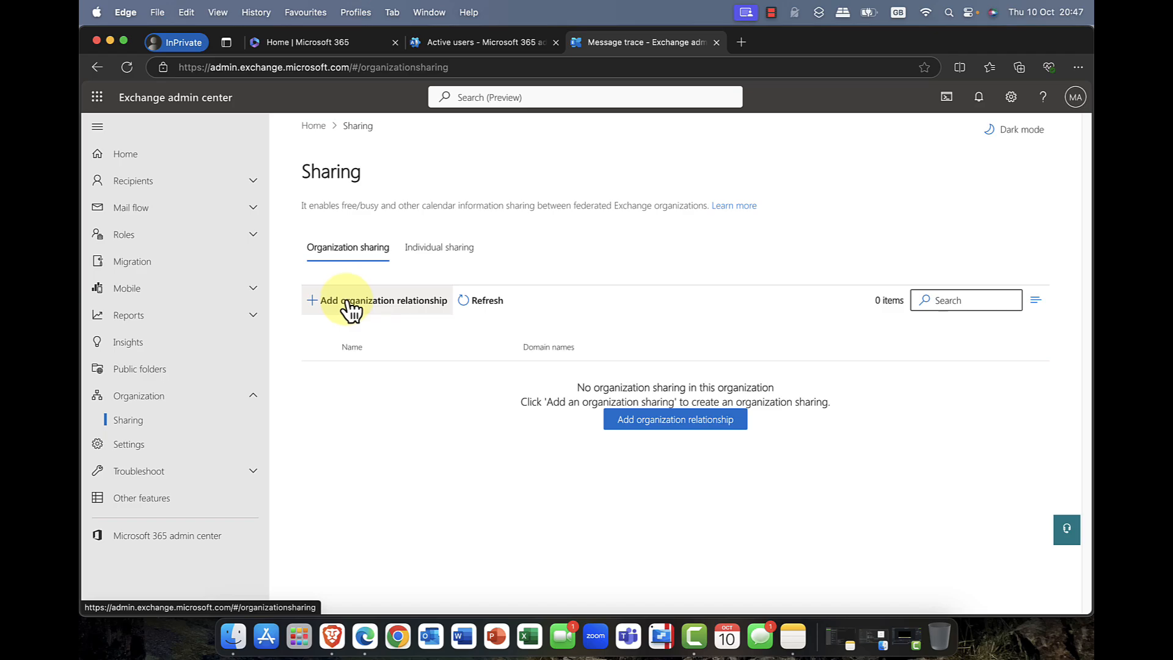
{"action": "left_click", "coordinate": [437, 250]}
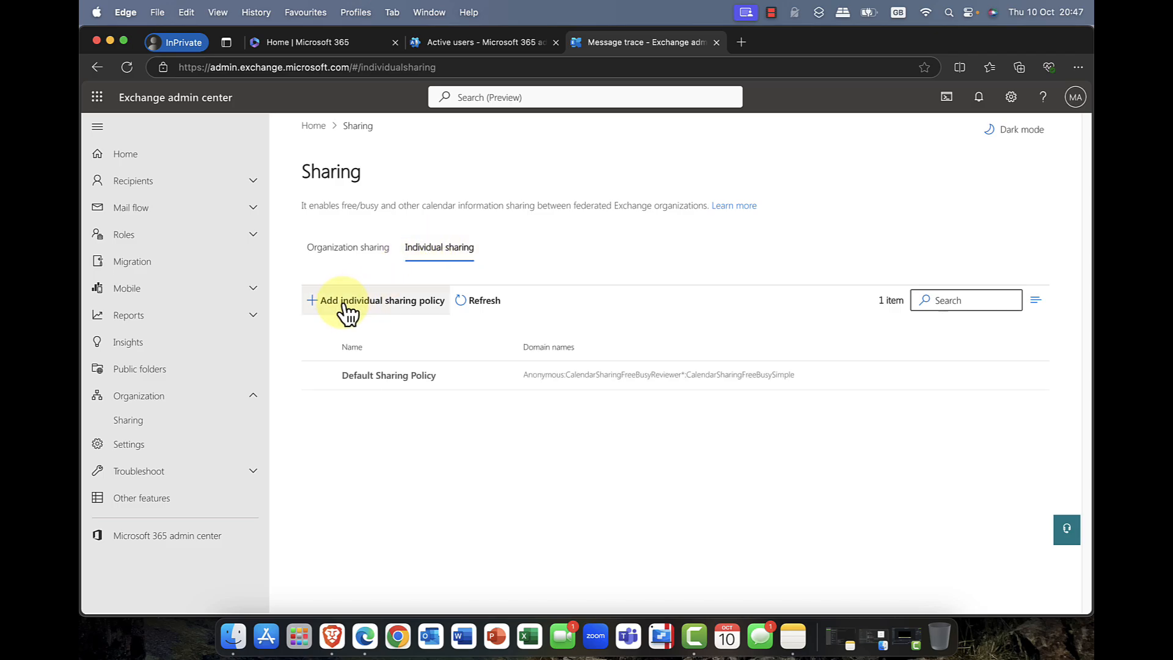
{"action": "left_click", "coordinate": [375, 309]}
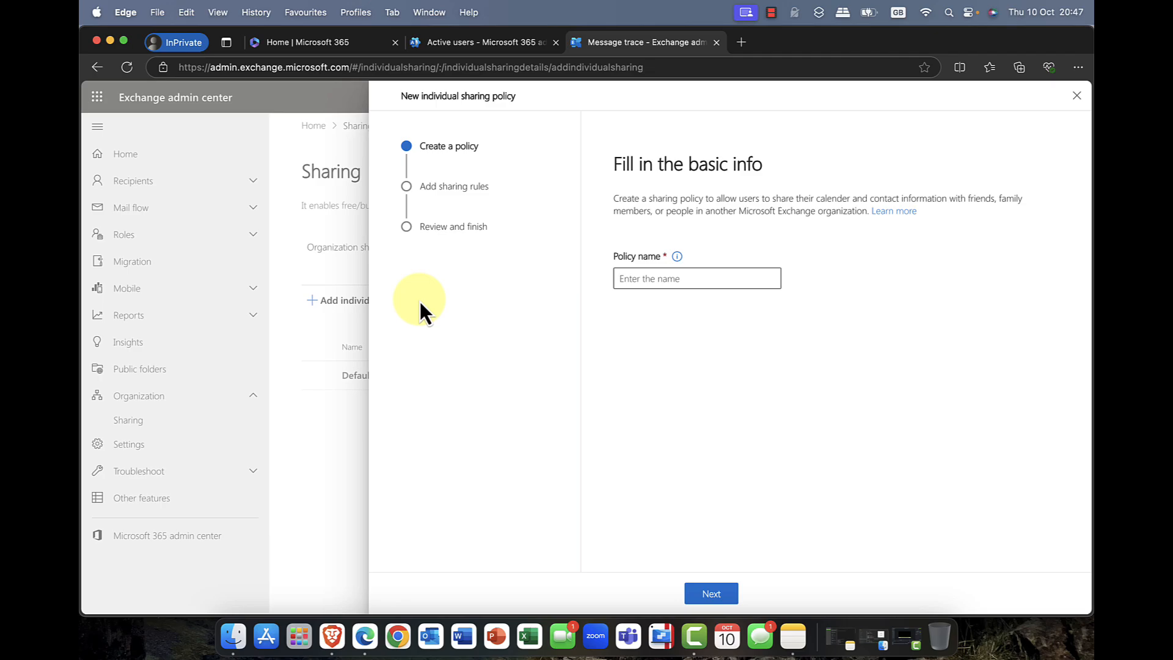
{"action": "left_click", "coordinate": [747, 278]}
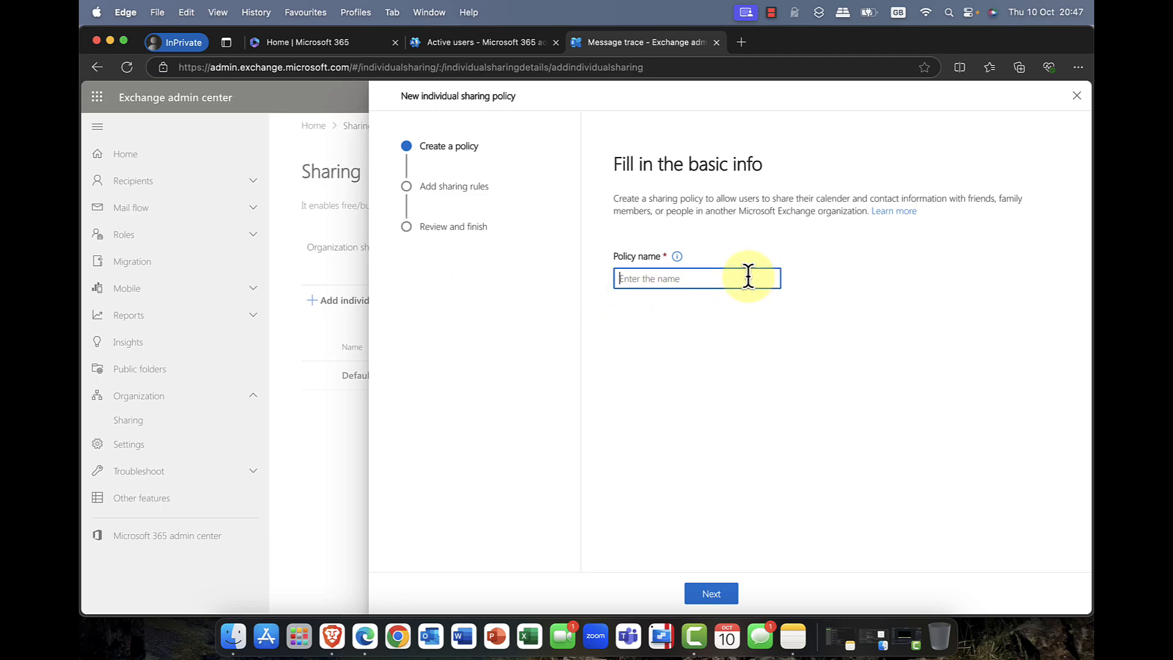
{"action": "type", "text": "demo"}
{"action": "left_click", "coordinate": [710, 593]}
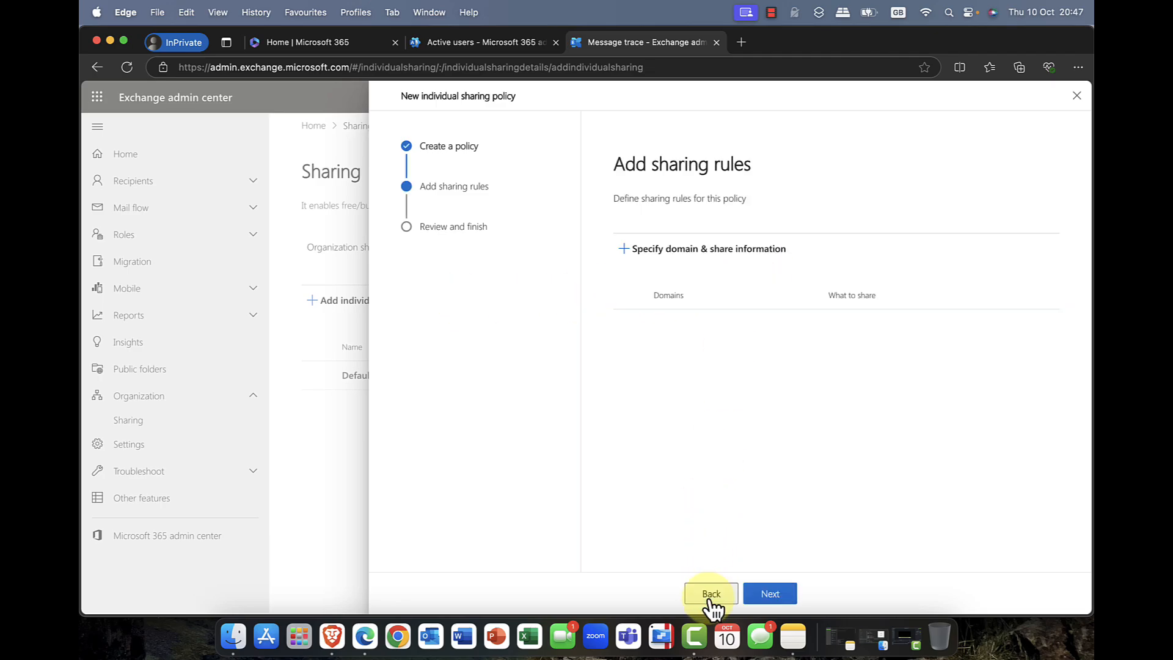
Step: Add a sharing rule for all domains that shares the calendar folder's free/busy information with time only, without sharing the contacts folder
{"action": "left_click", "coordinate": [657, 255]}
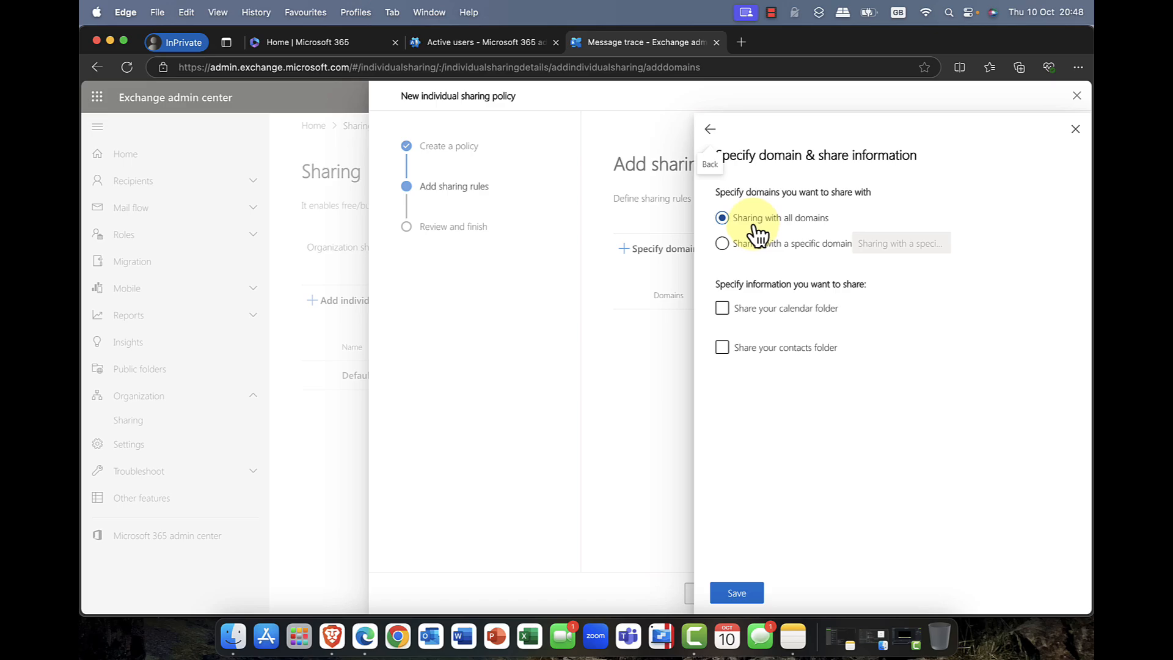
{"action": "left_click", "coordinate": [740, 247]}
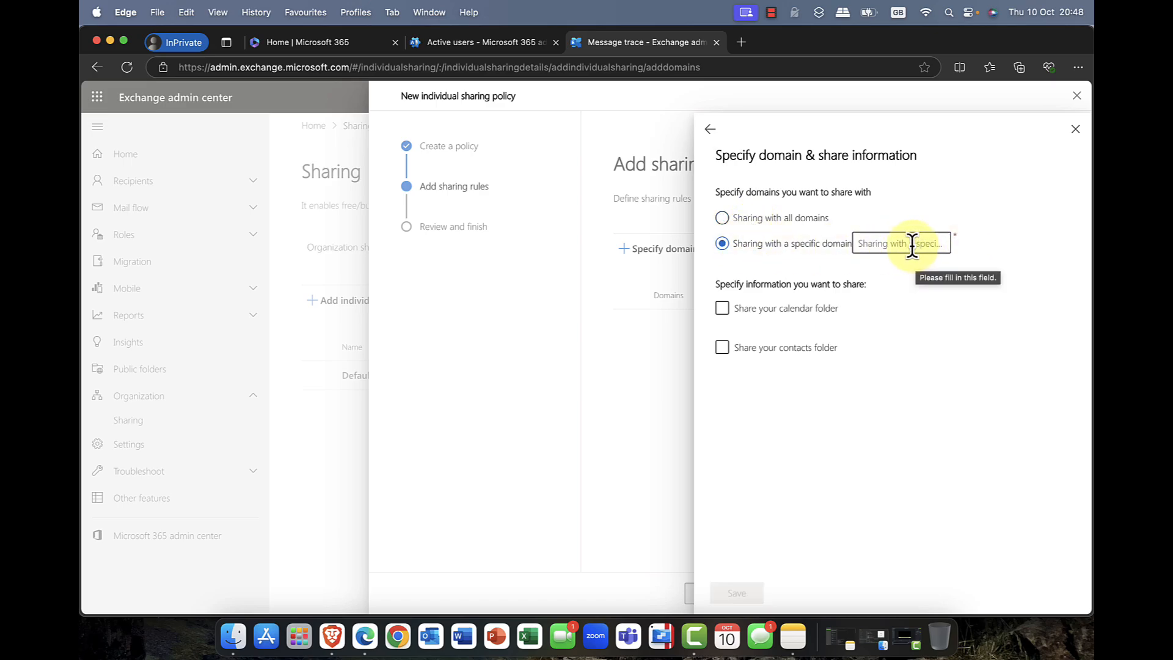
{"action": "left_click", "coordinate": [809, 223]}
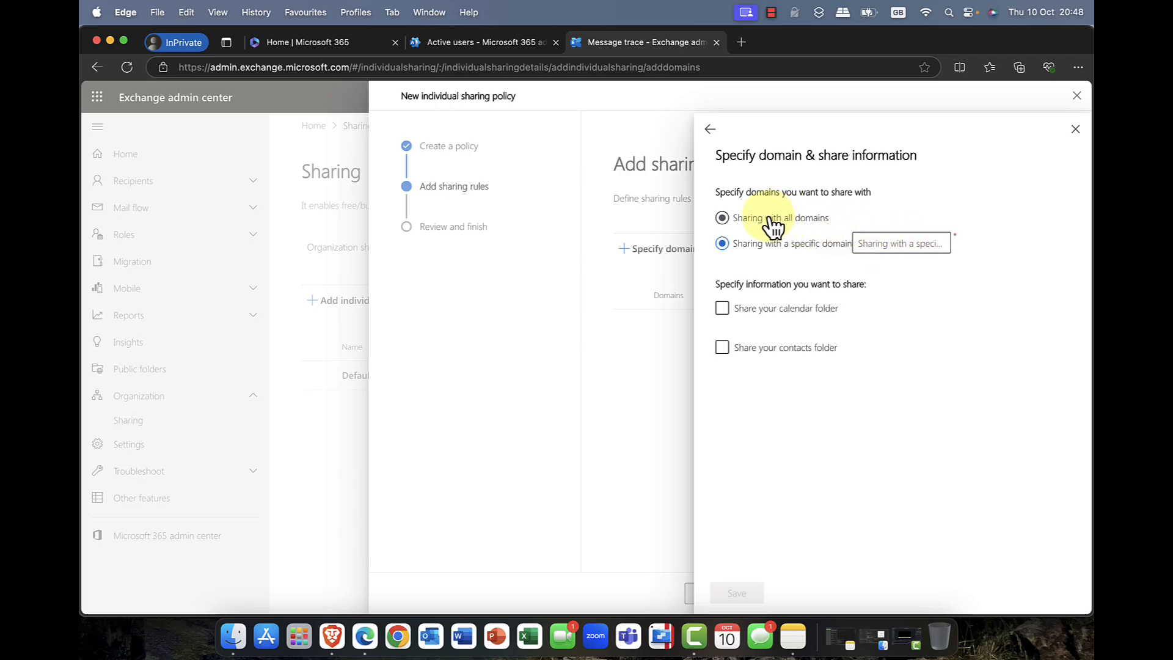
{"action": "left_click", "coordinate": [747, 315]}
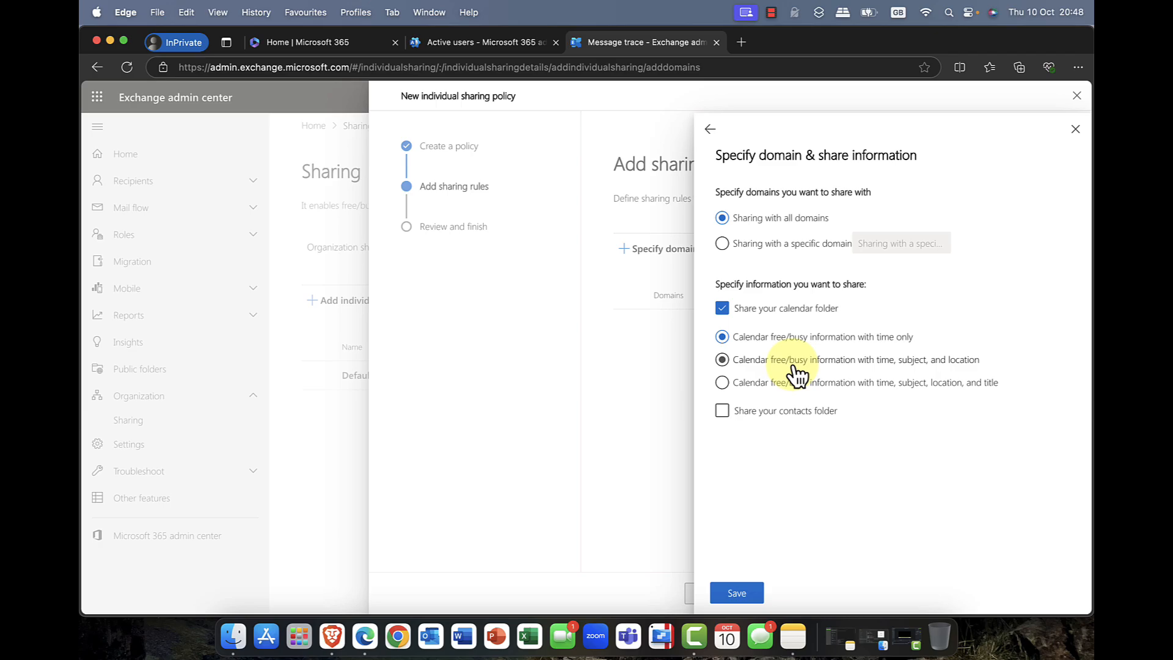
{"action": "left_click", "coordinate": [751, 412]}
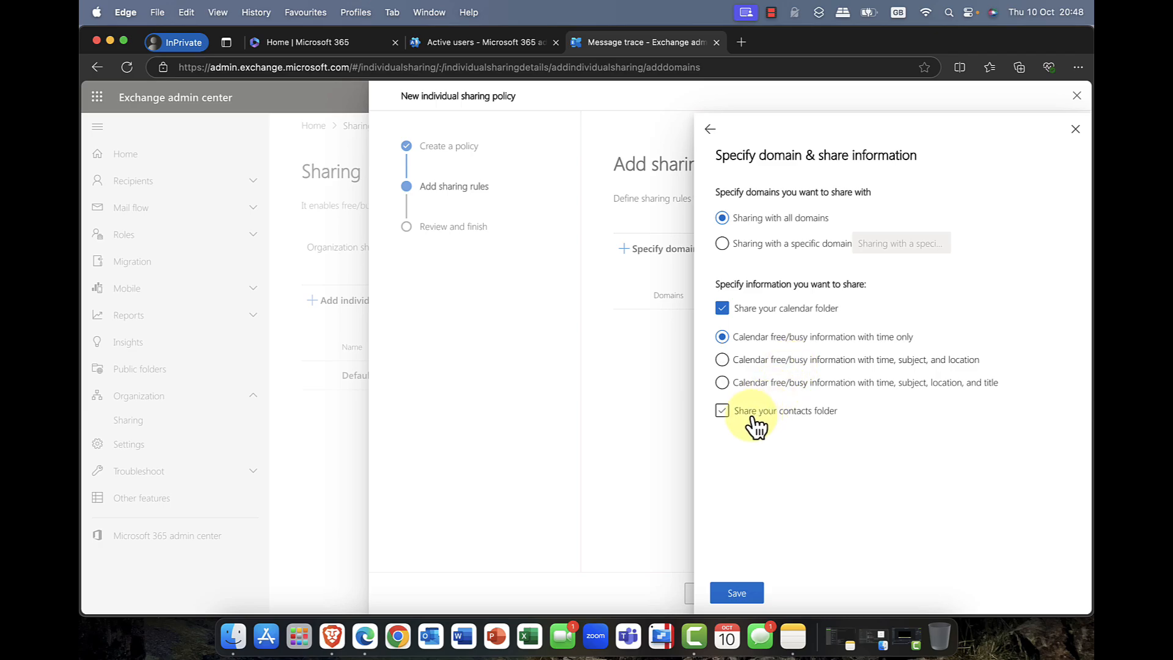
{"action": "left_click", "coordinate": [793, 416]}
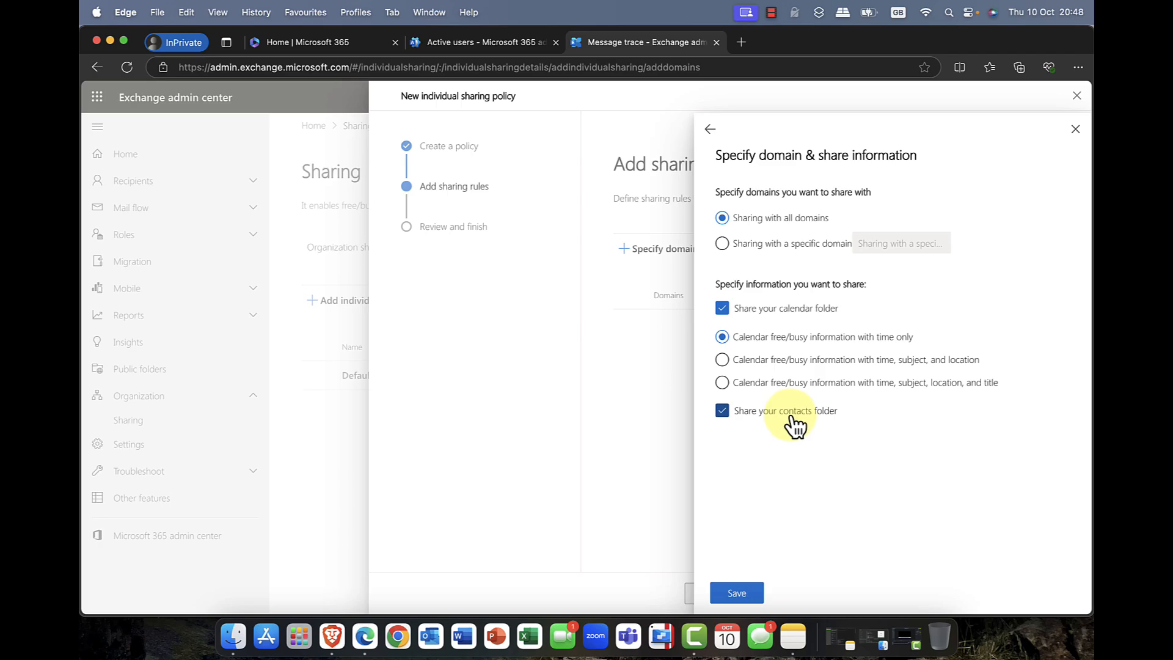
{"action": "left_click", "coordinate": [748, 416]}
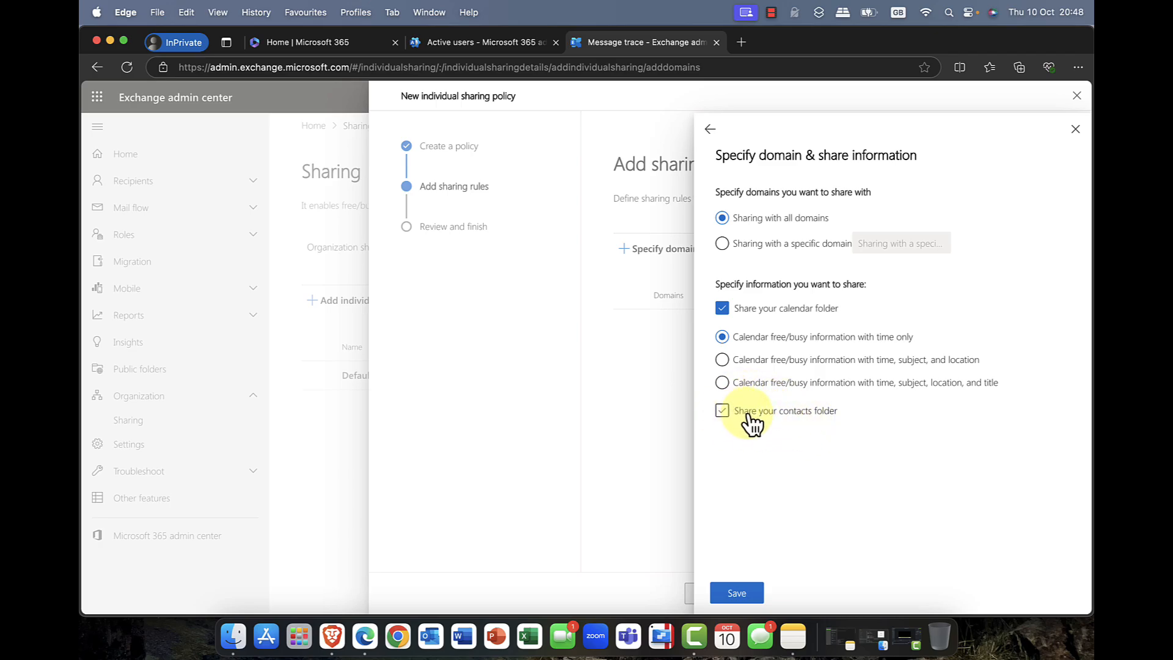
{"action": "left_click", "coordinate": [727, 311]}
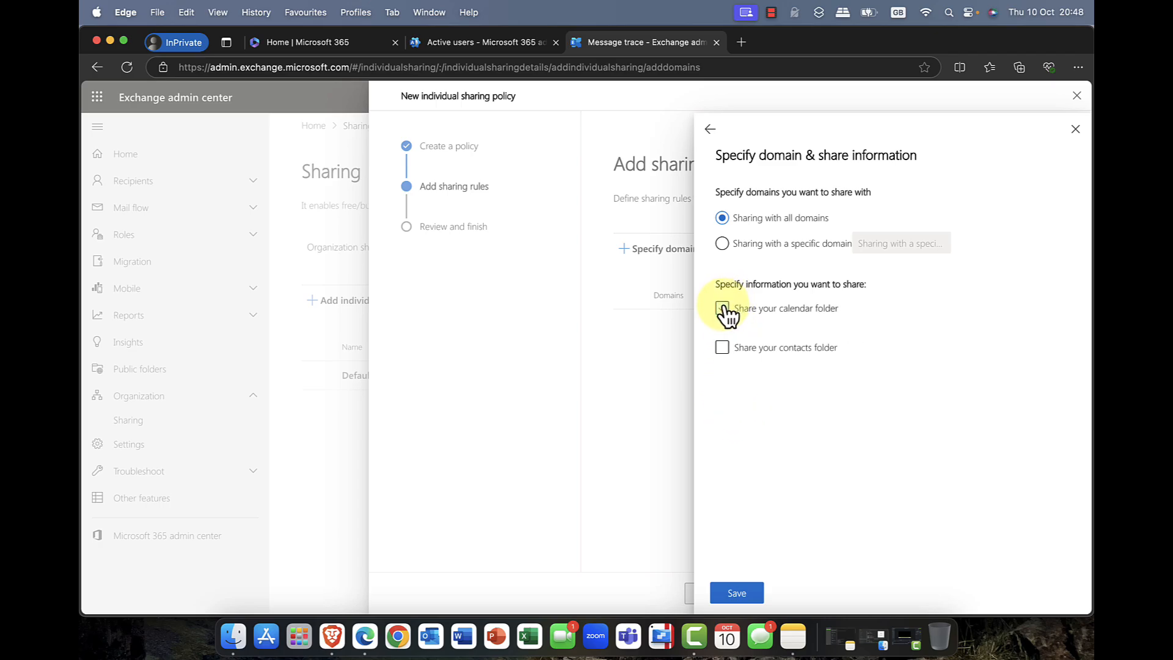
{"action": "left_click", "coordinate": [724, 310]}
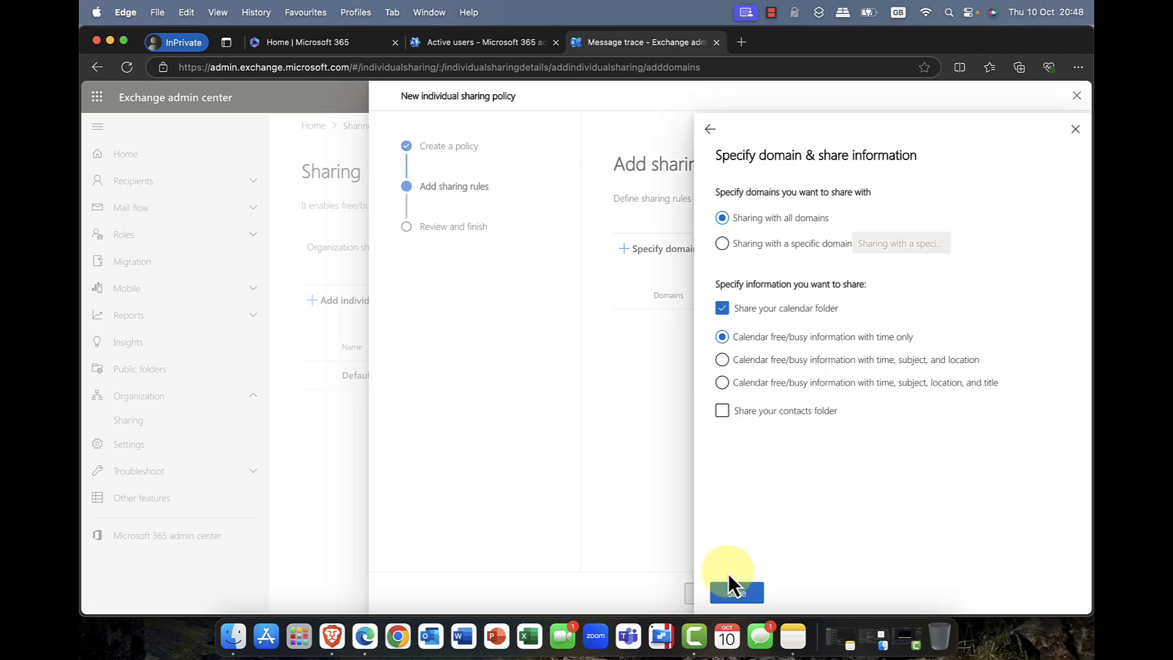
{"action": "left_click", "coordinate": [744, 596]}
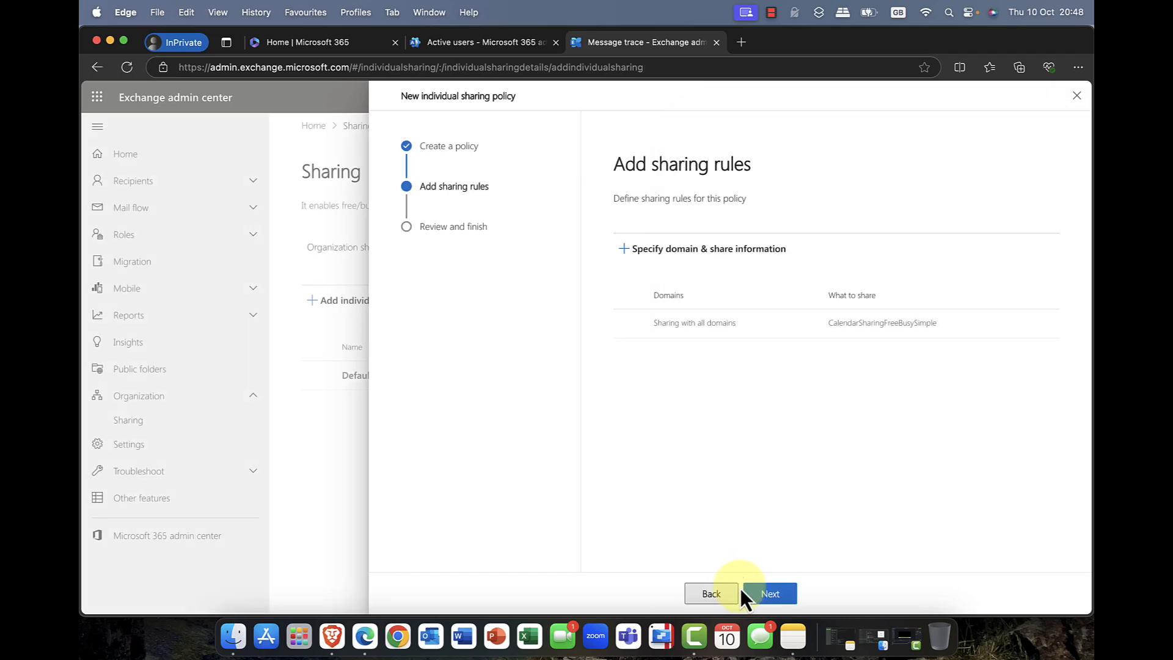
Step: Review and create the demo individual sharing policy, and close the wizard
{"action": "left_click", "coordinate": [776, 596]}
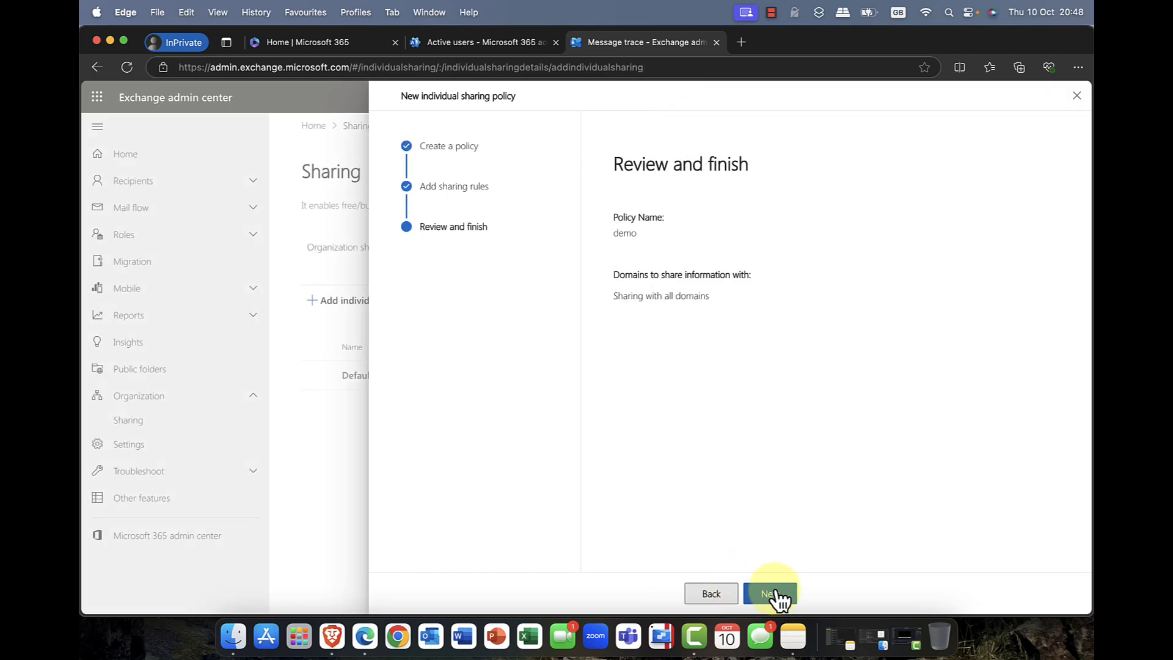
{"action": "left_click", "coordinate": [771, 593]}
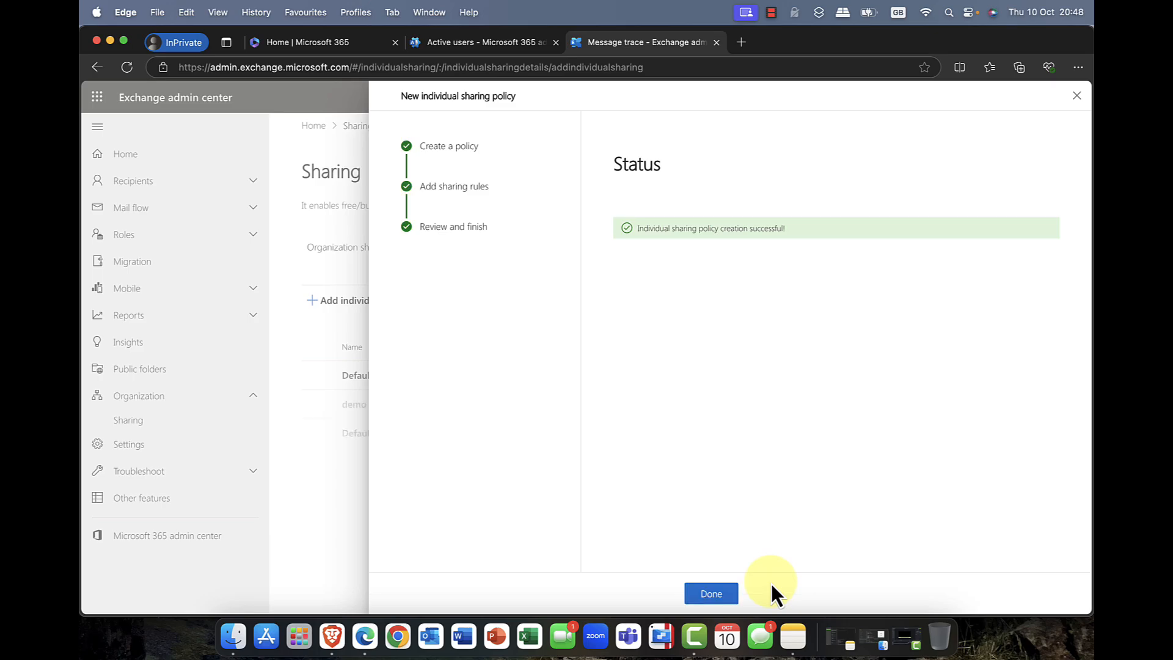
{"action": "left_click", "coordinate": [710, 593]}
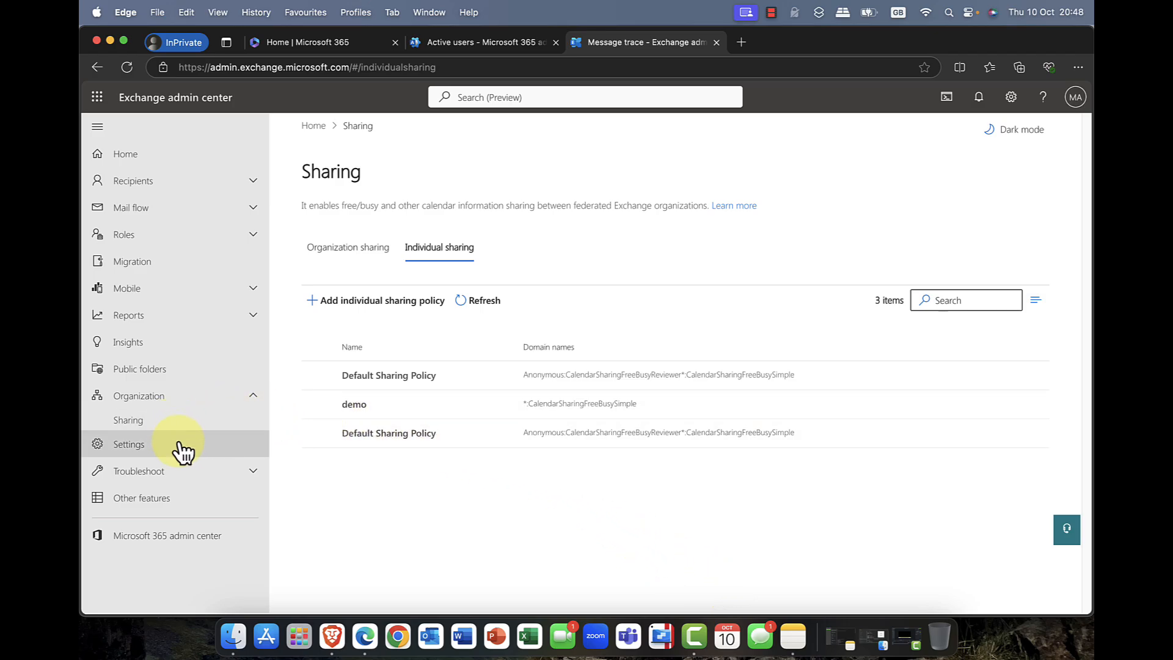
Step: View the Settings and Other features pages, and return to the Exchange admin center home page
{"action": "left_click", "coordinate": [161, 451]}
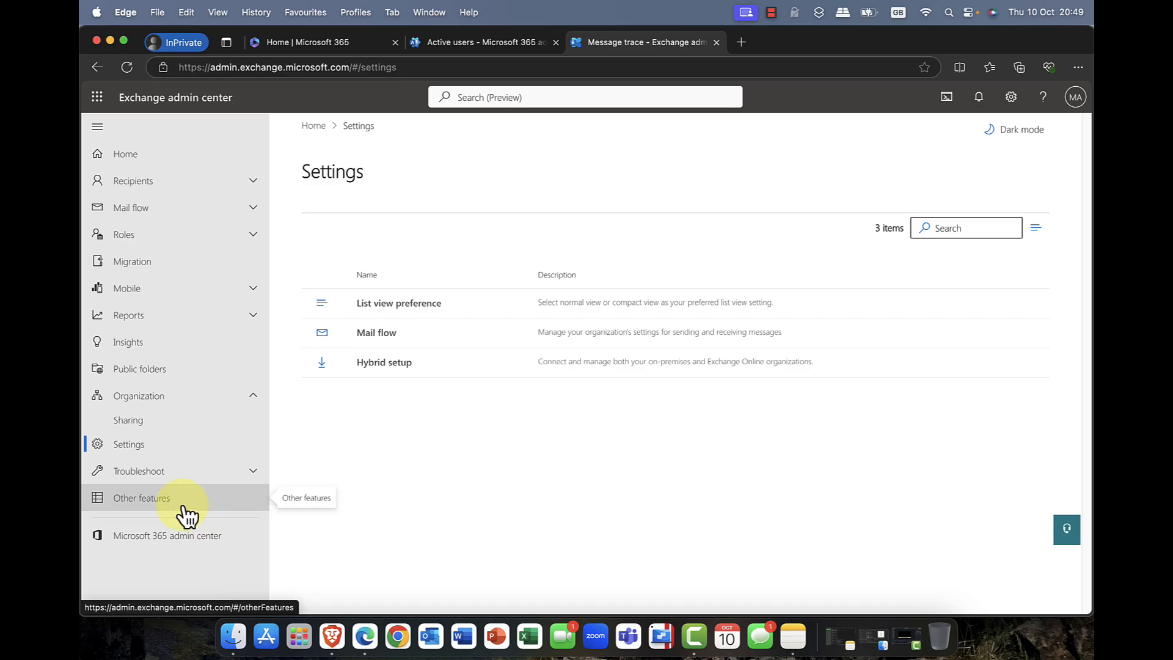
{"action": "left_click", "coordinate": [157, 501]}
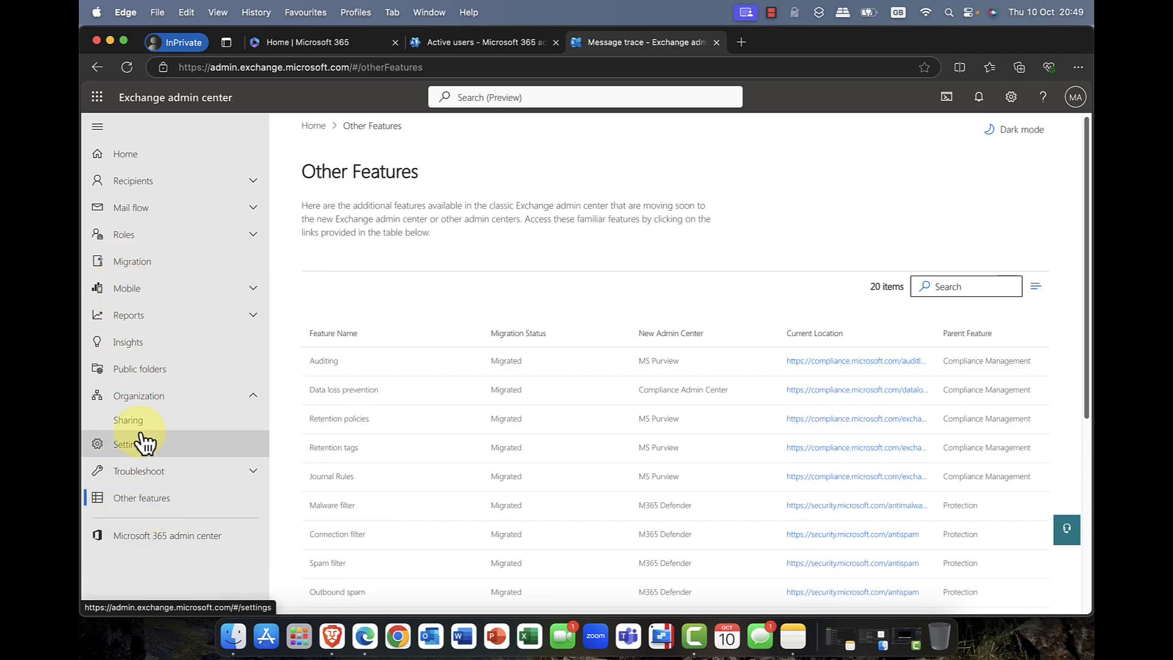
{"action": "left_click", "coordinate": [138, 163]}
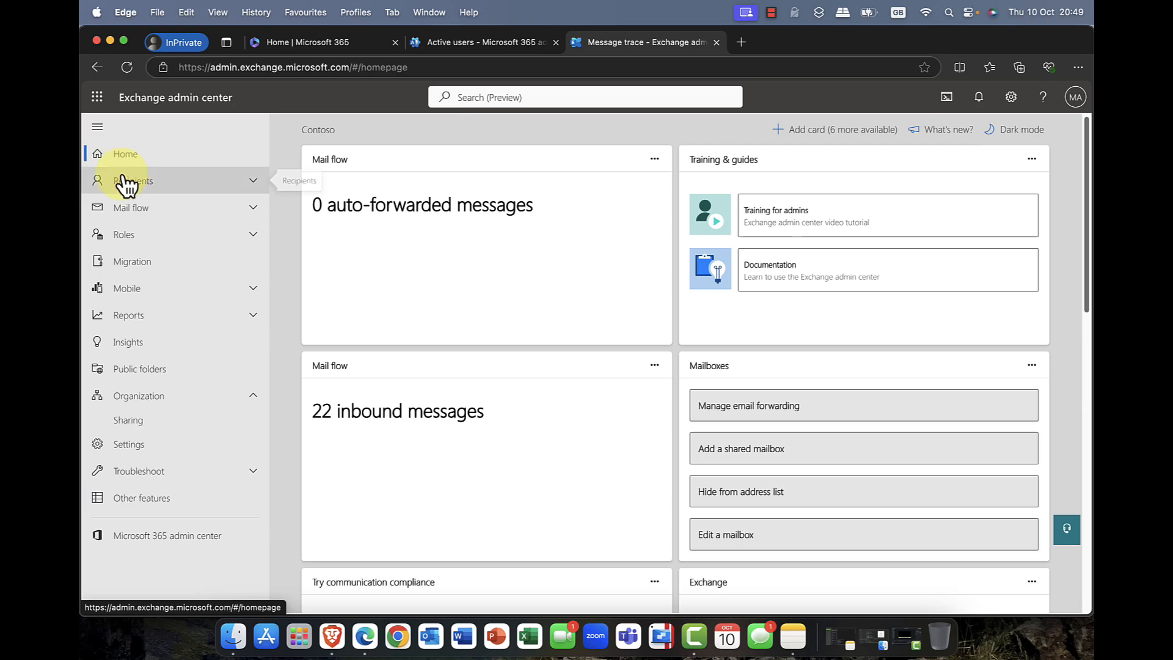
Step: Switch to the Microsoft 365 admin center, review the first active user's account and mail settings, and return to the Exchange admin center
{"action": "left_click", "coordinate": [467, 42]}
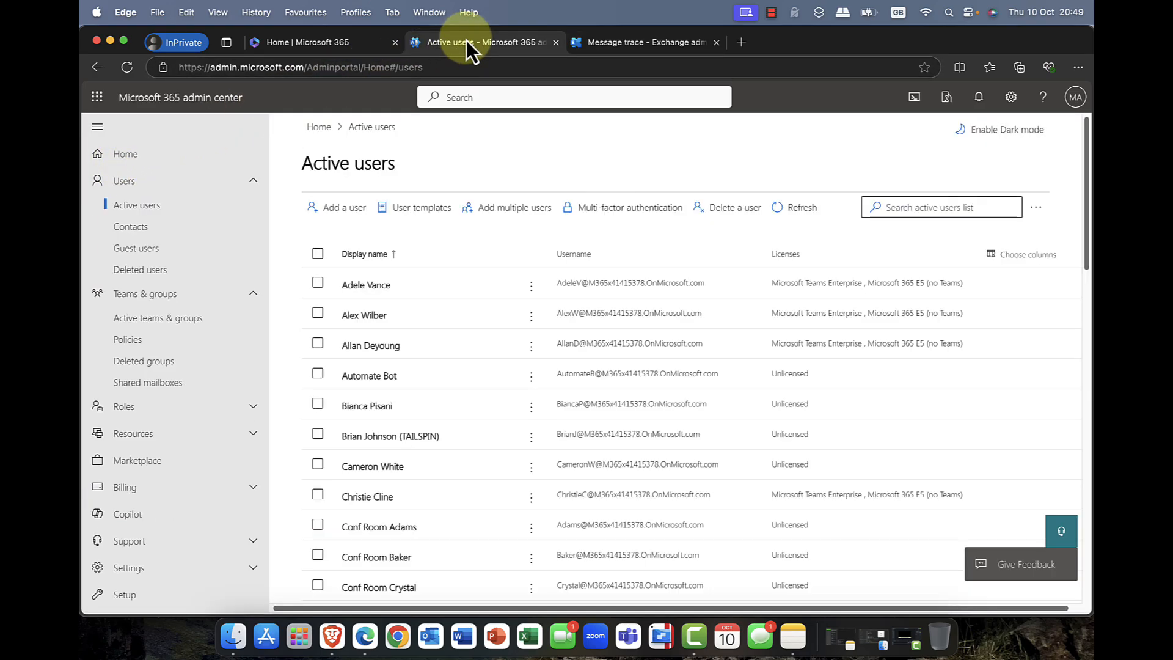
{"action": "left_click", "coordinate": [360, 287]}
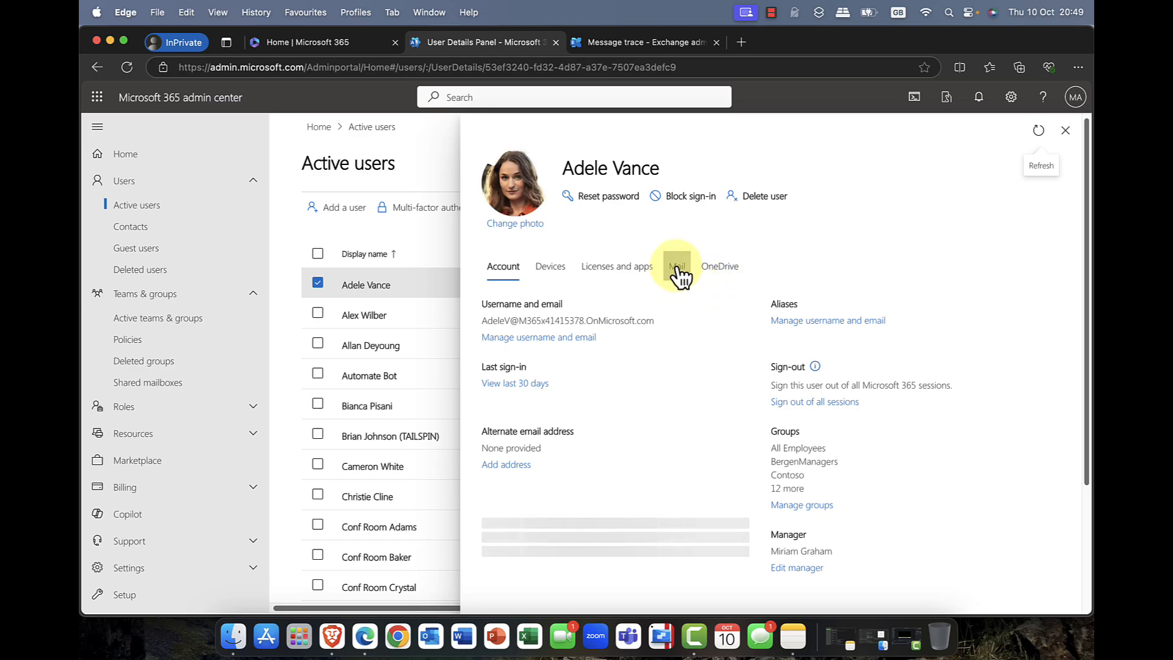
{"action": "scroll", "coordinate": [839, 485], "scroll_direction": "down", "scroll_amount": 5}
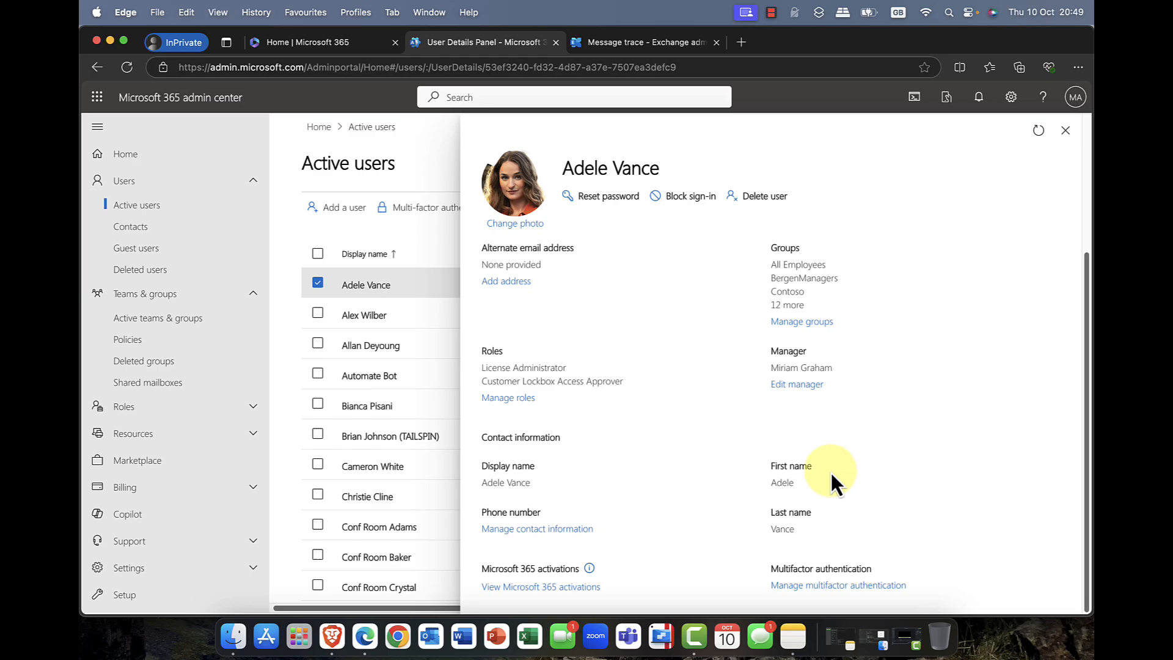
{"action": "scroll", "coordinate": [830, 471], "scroll_direction": "up", "scroll_amount": 5}
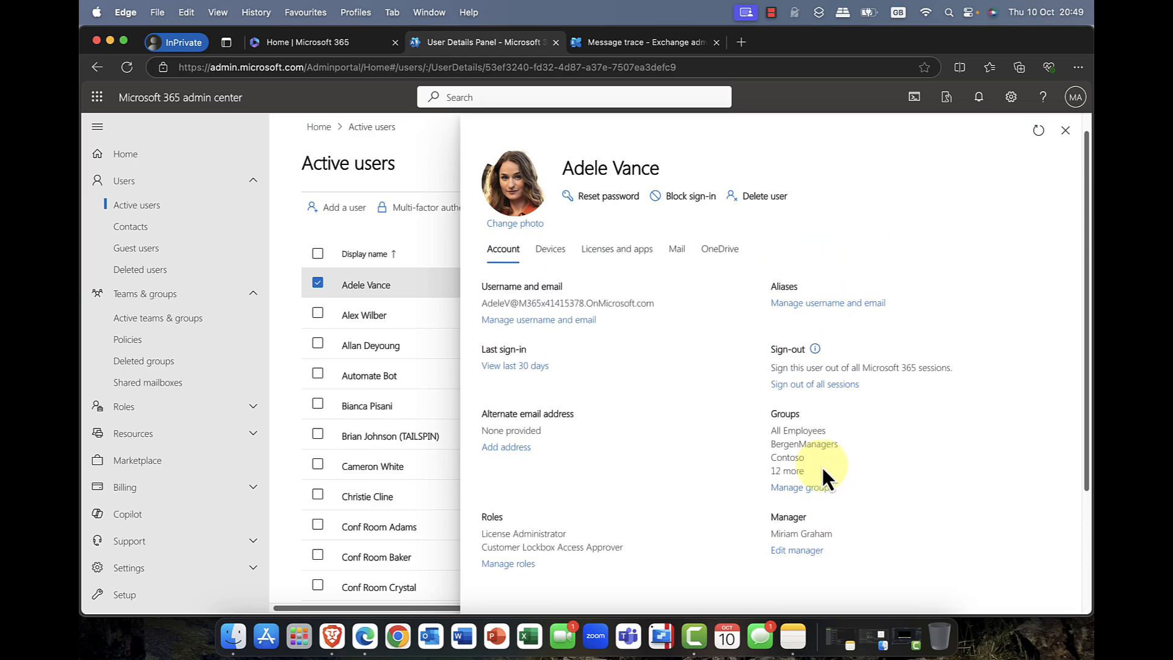
{"action": "scroll", "coordinate": [751, 451], "scroll_direction": "up", "scroll_amount": 1}
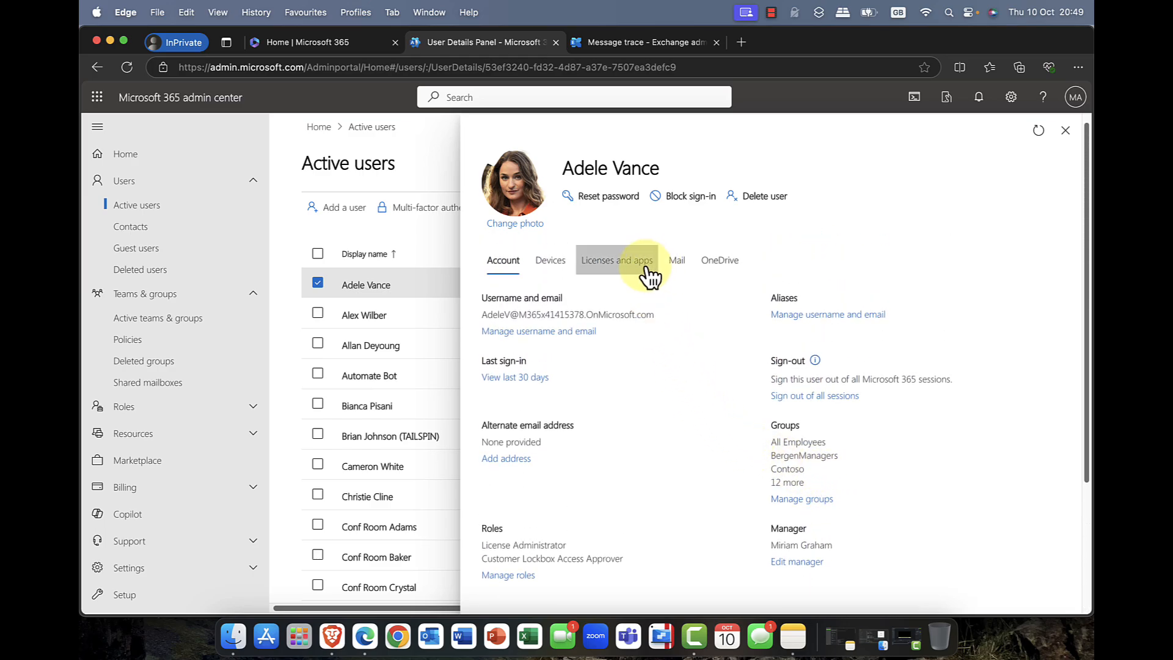
{"action": "left_click", "coordinate": [683, 266]}
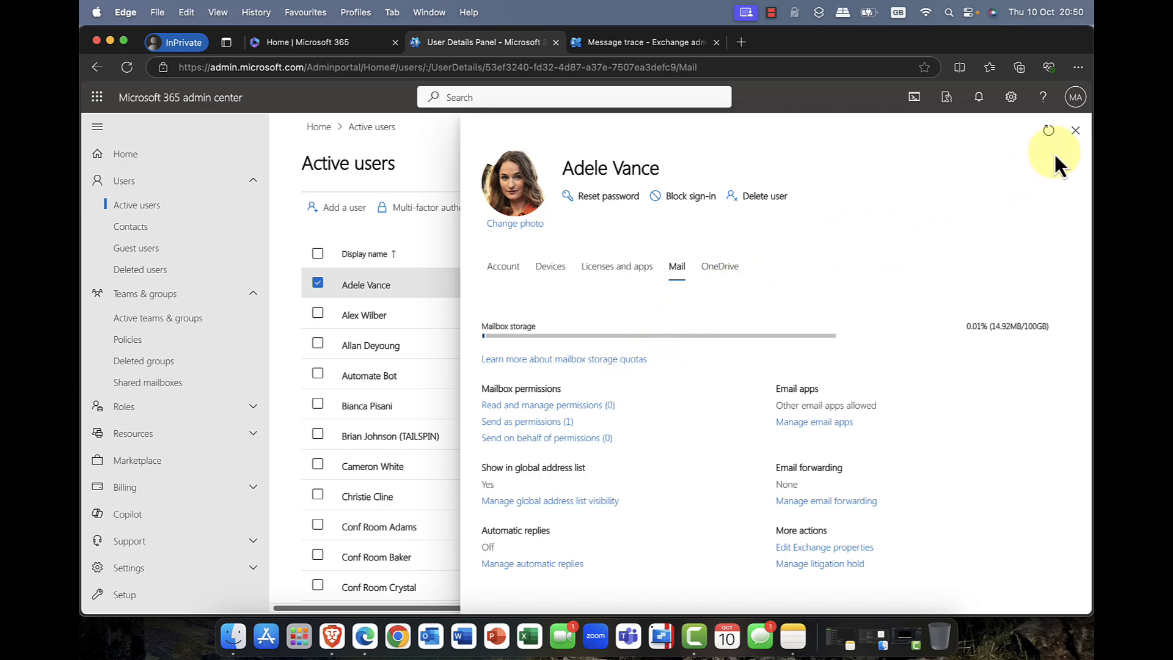
{"action": "left_click", "coordinate": [1074, 131]}
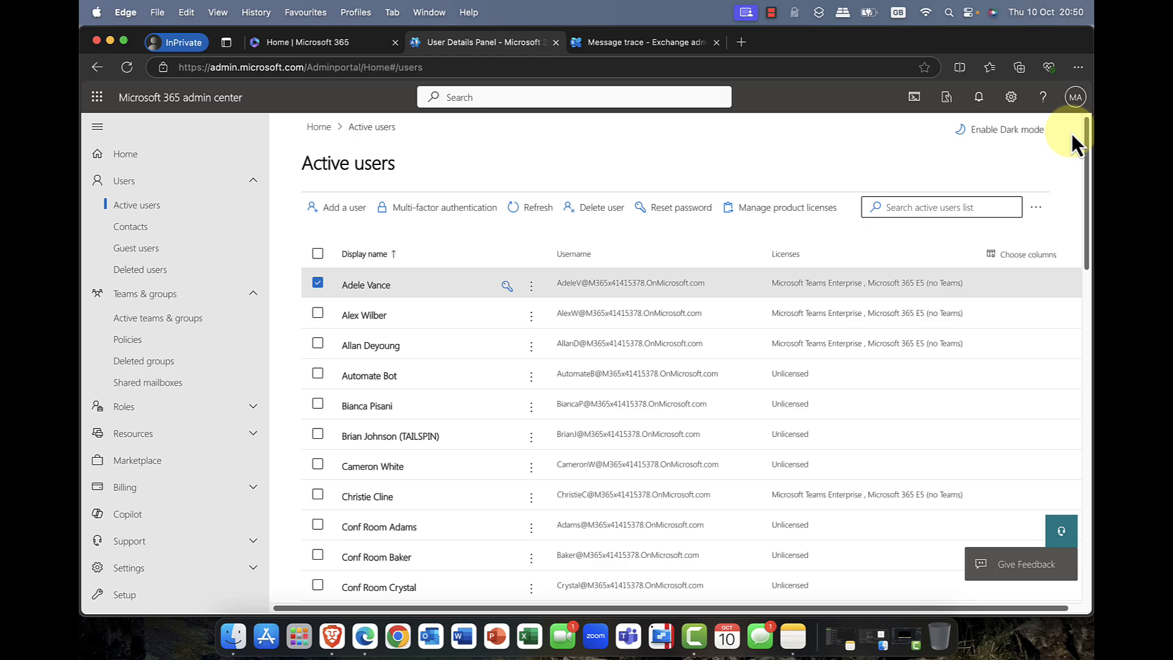
{"action": "left_click", "coordinate": [620, 40]}
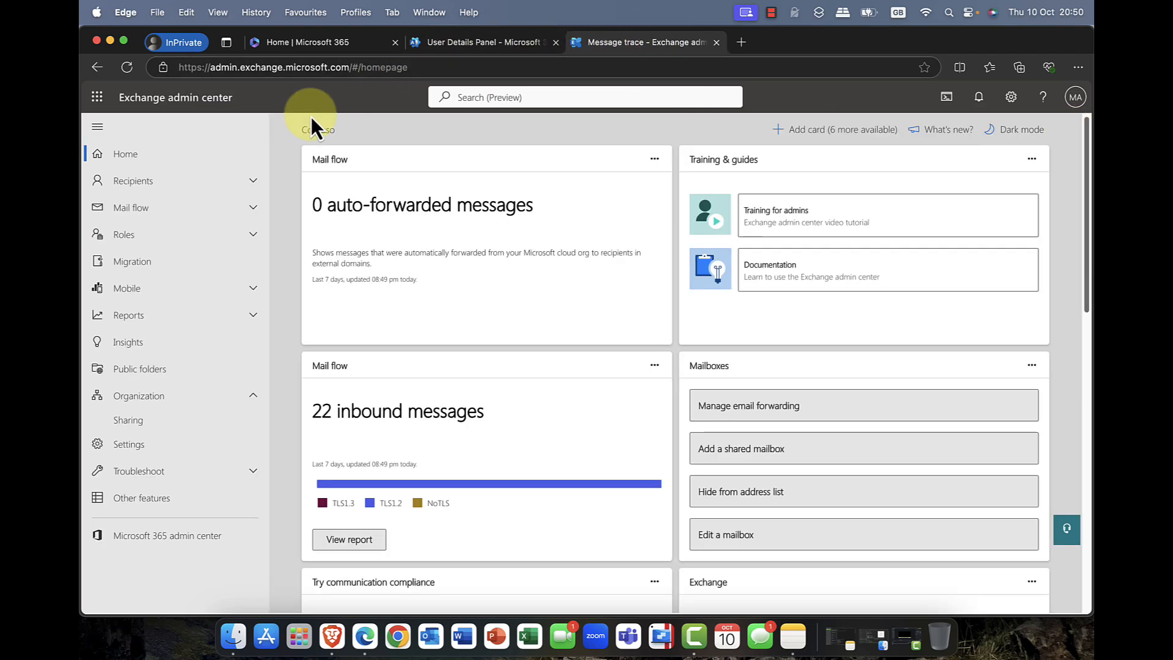